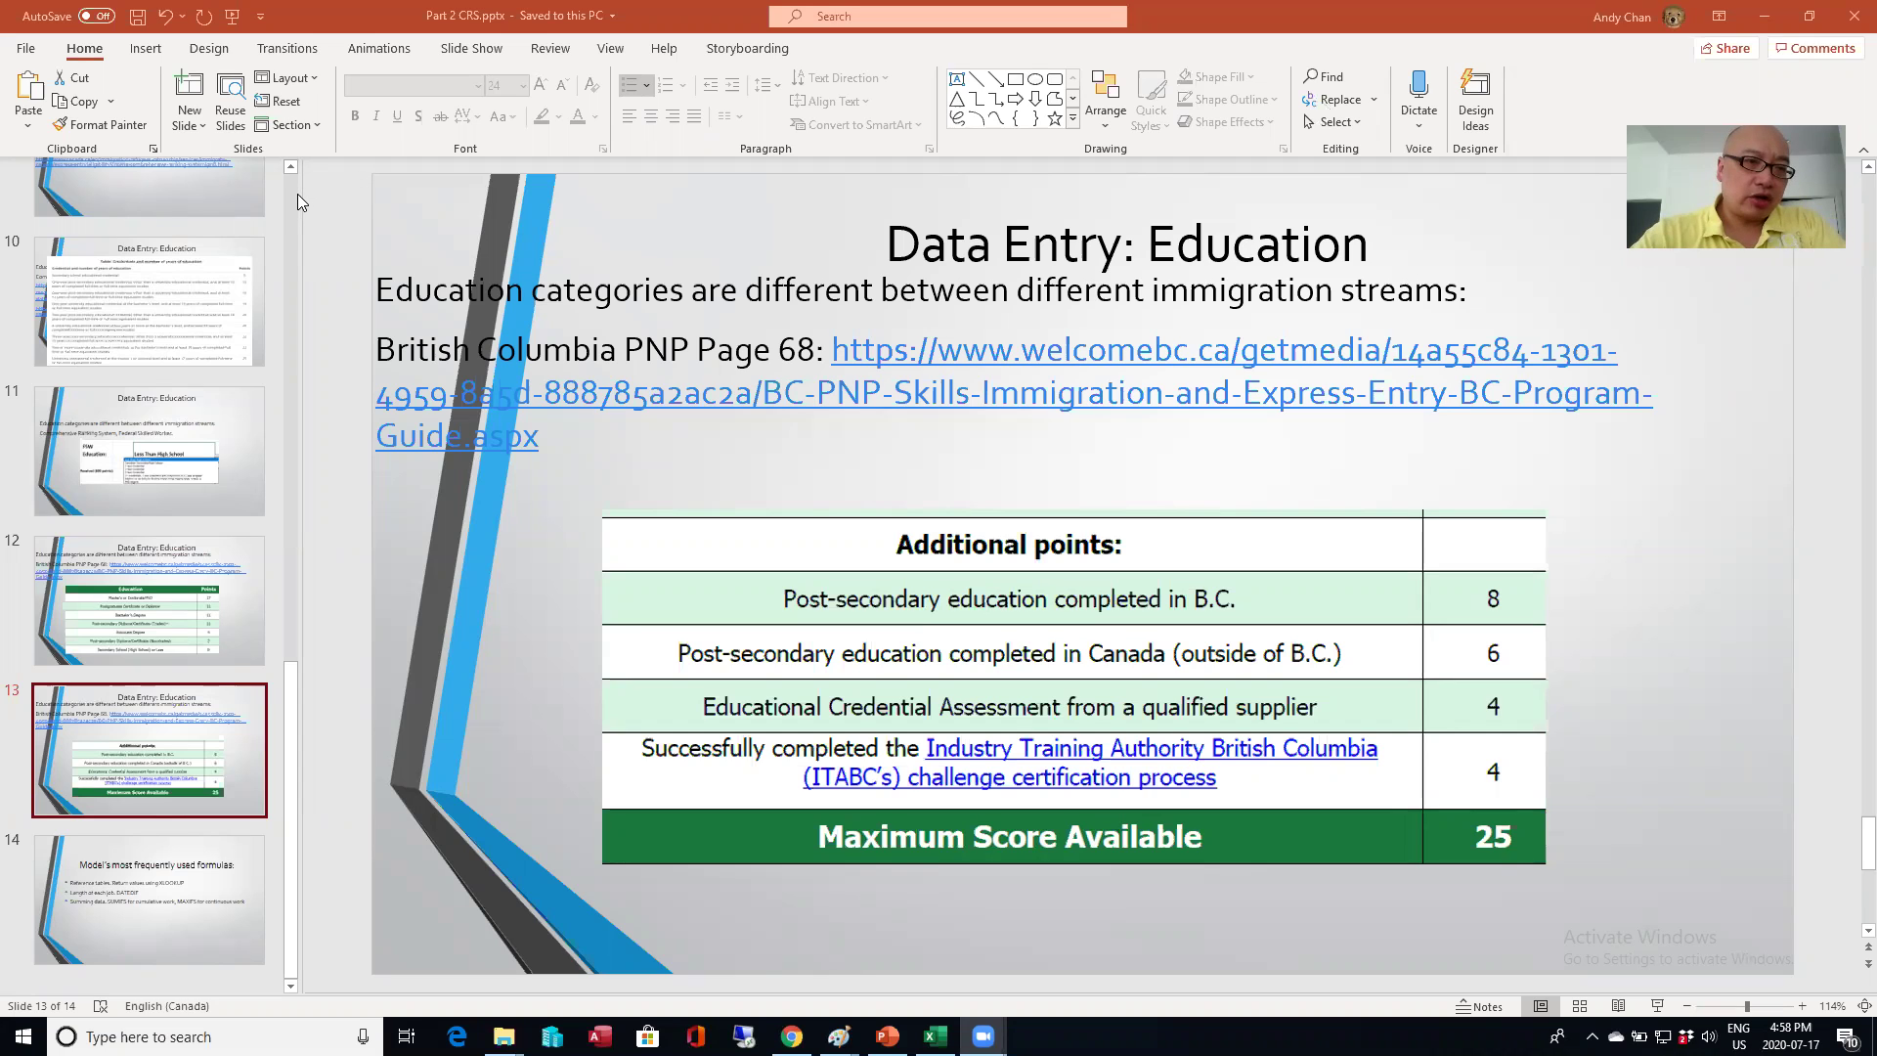
Step: Show slide 6 'Date Entry: Profile', then slide 7 'Data Entry: Relatives' listing Manitoba and Quebec relatives
scroll(293, 195, "up", 10)
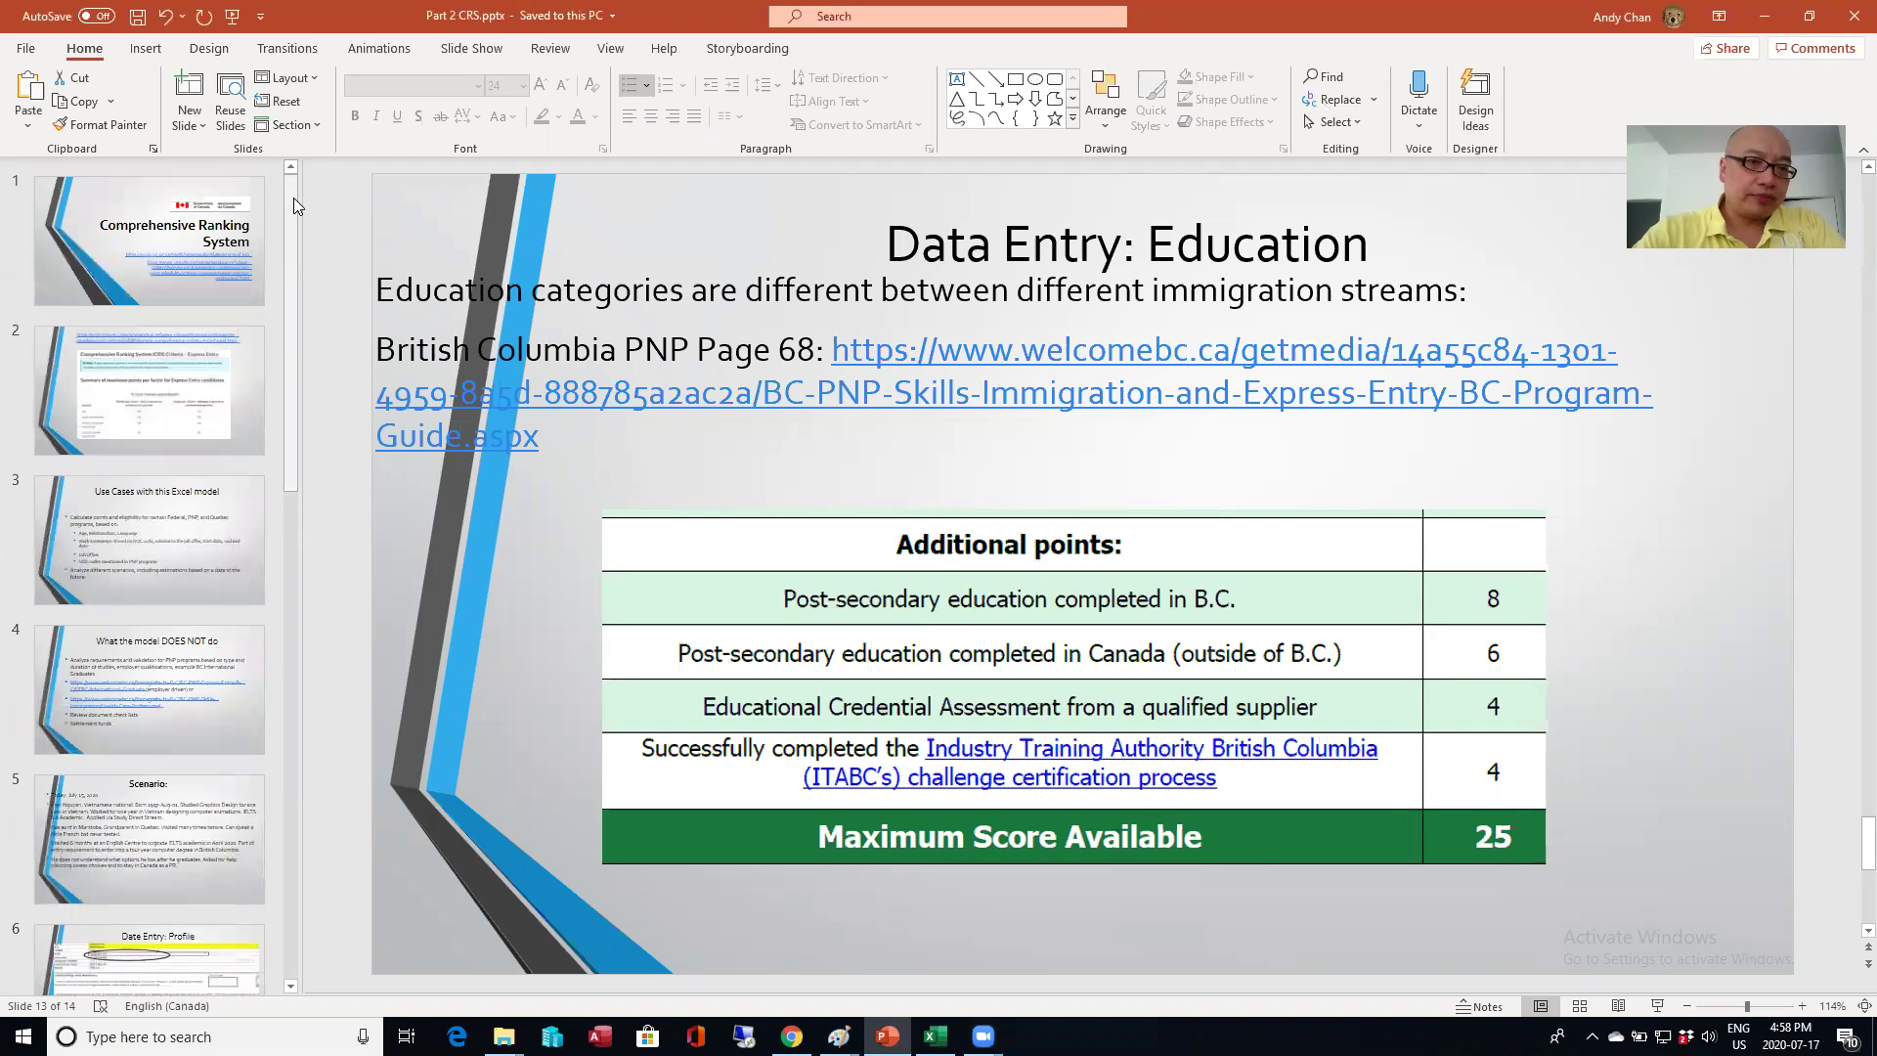
left_click_drag(294, 197, 278, 268)
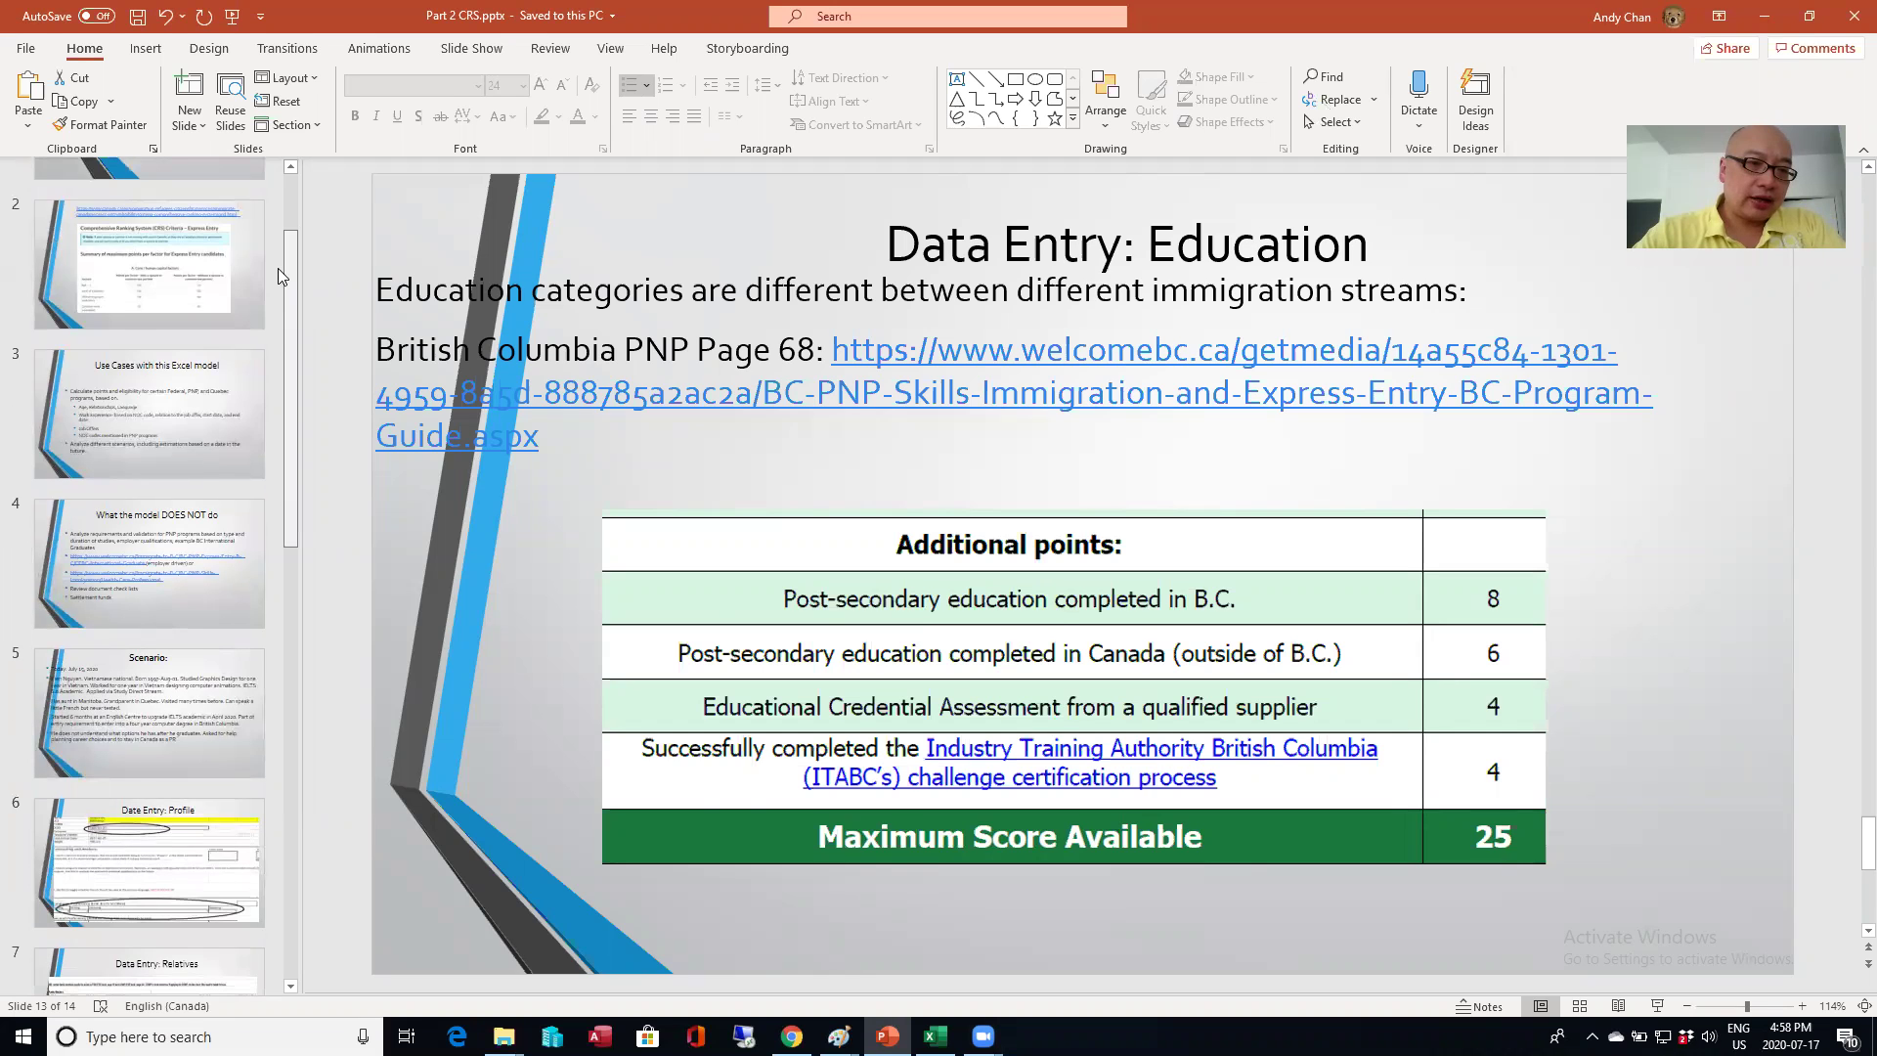
scroll(278, 268, "down", 3)
left_click(189, 475)
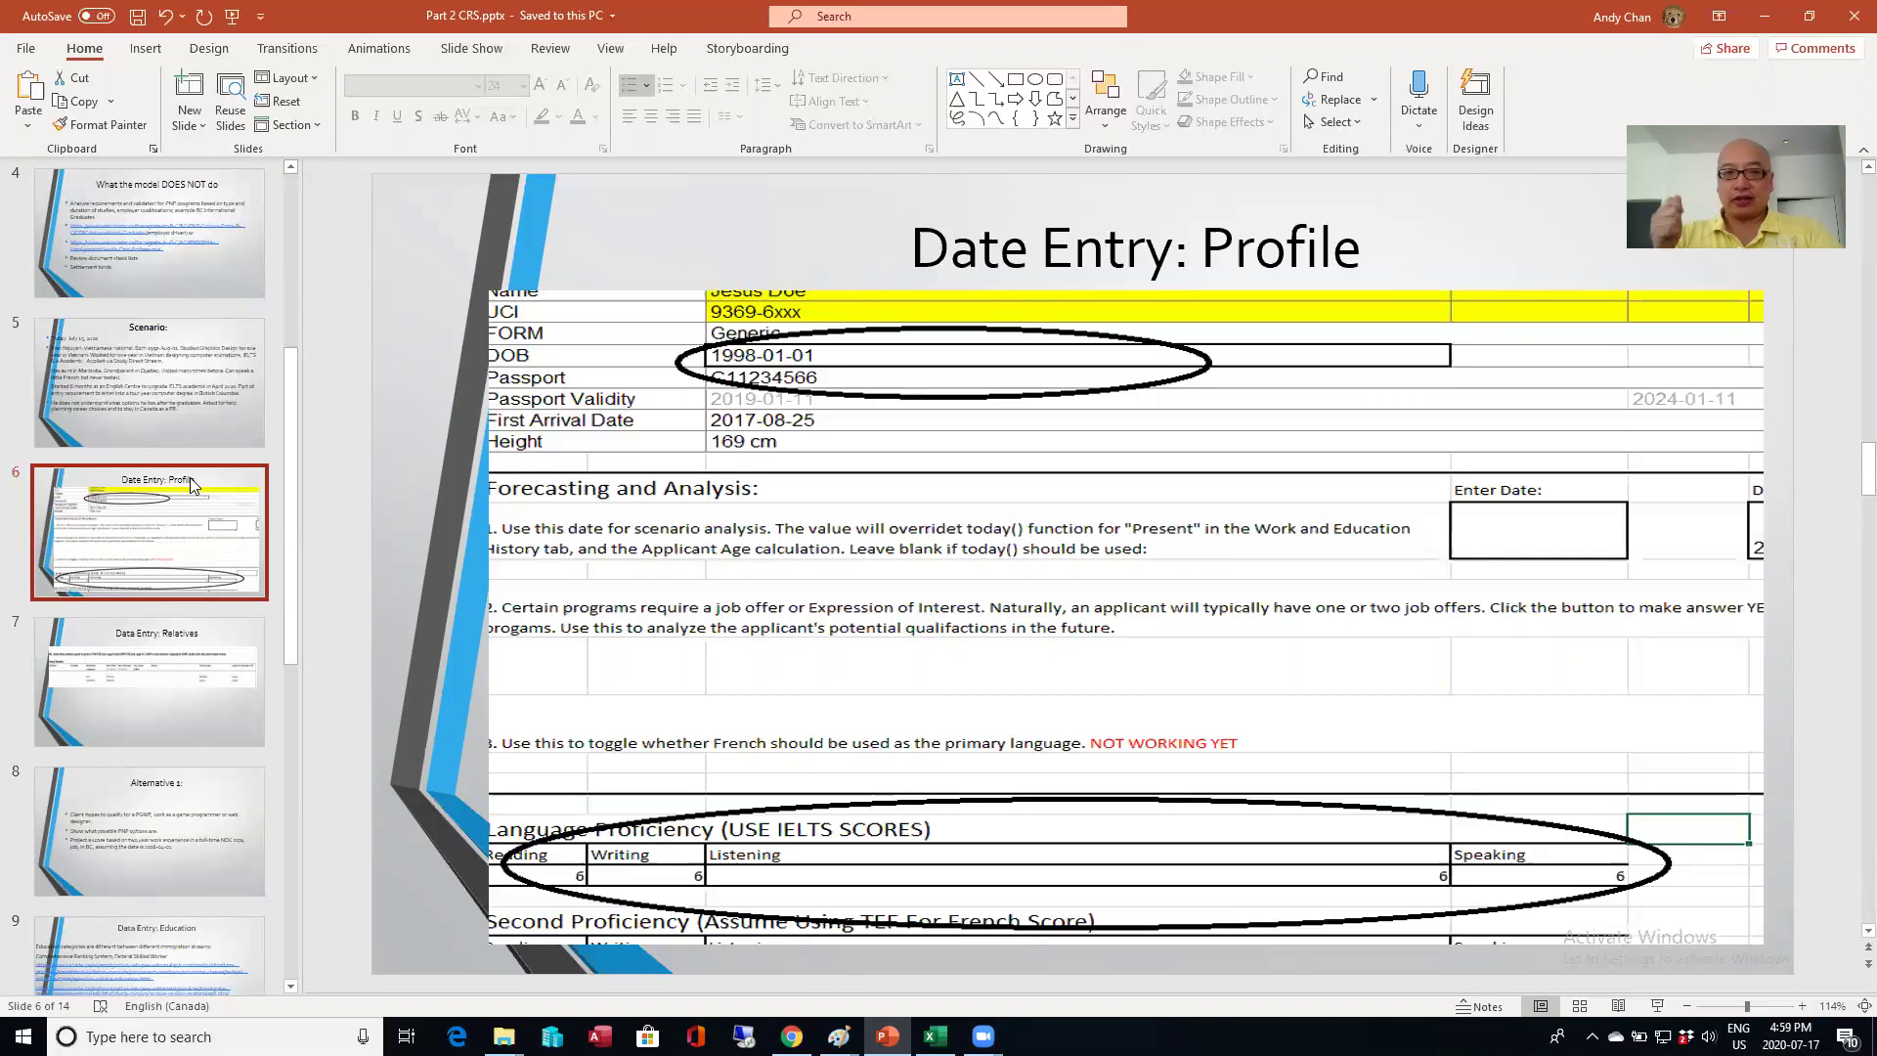
left_click(189, 664)
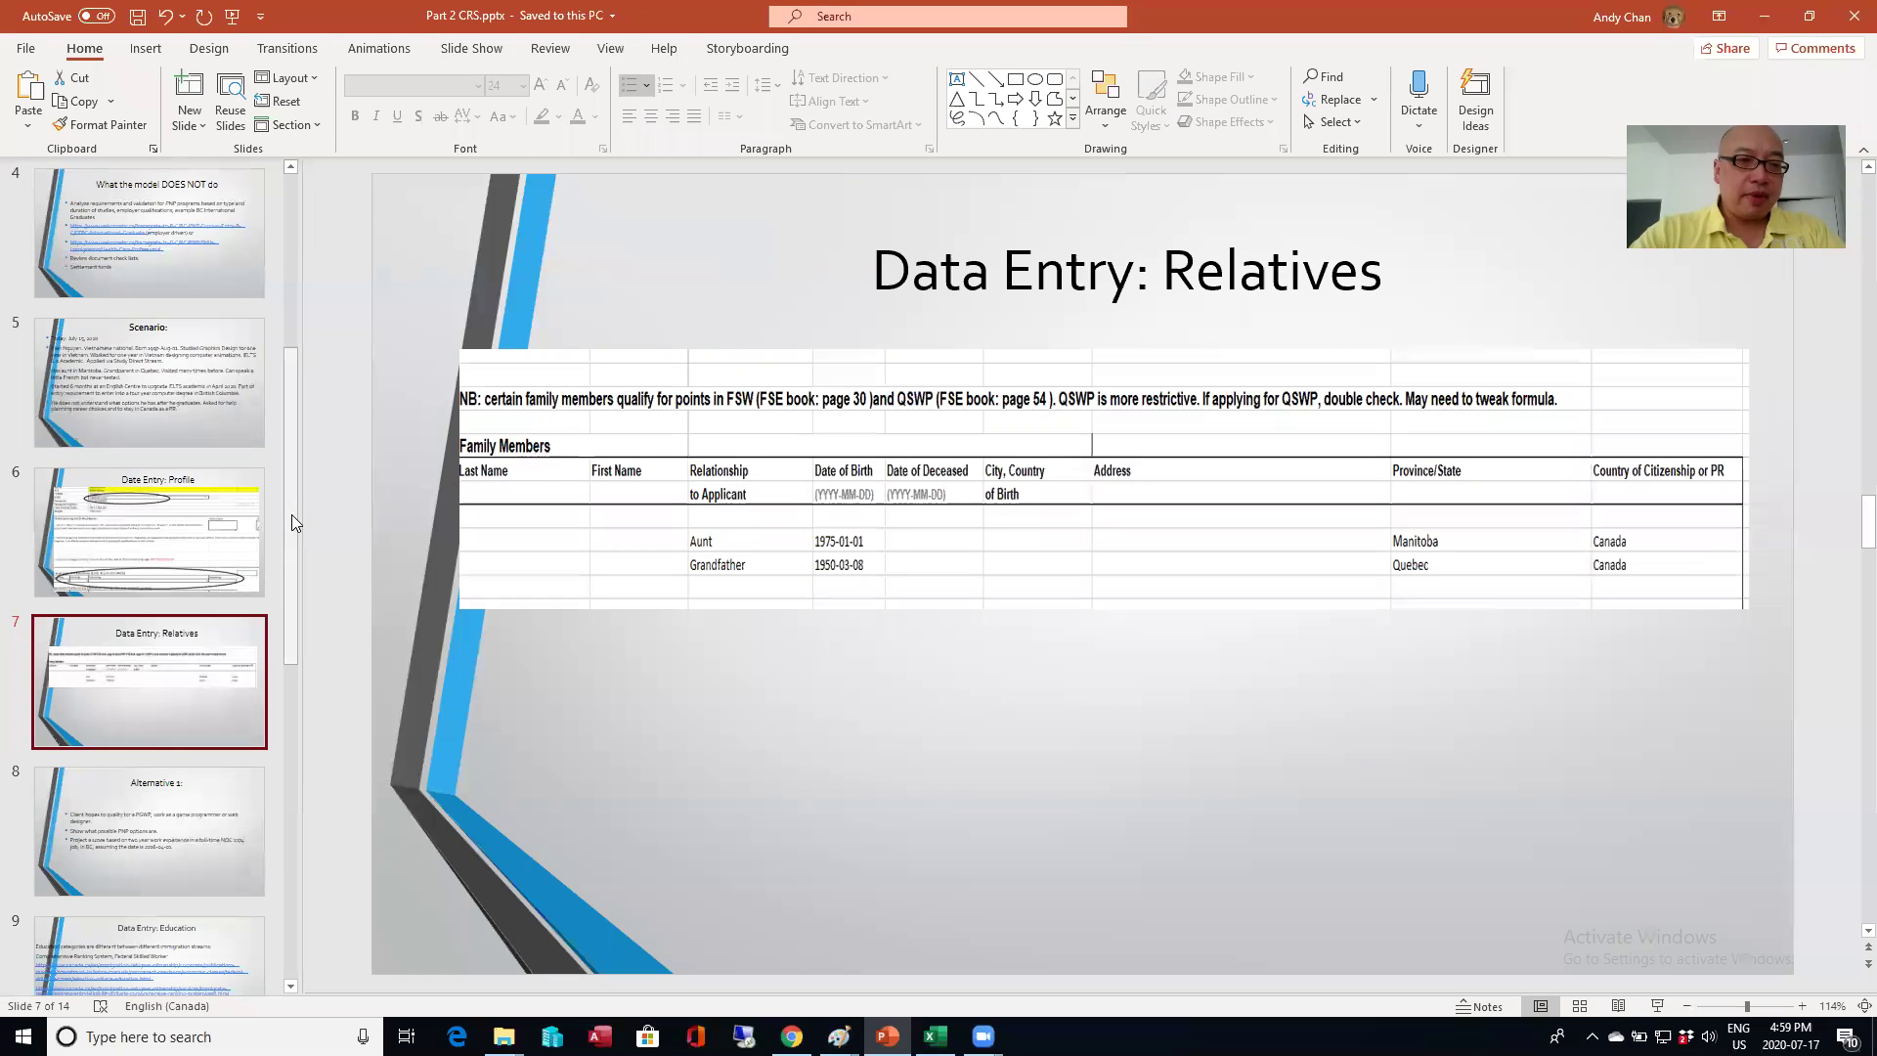
left_click_drag(292, 517, 282, 620)
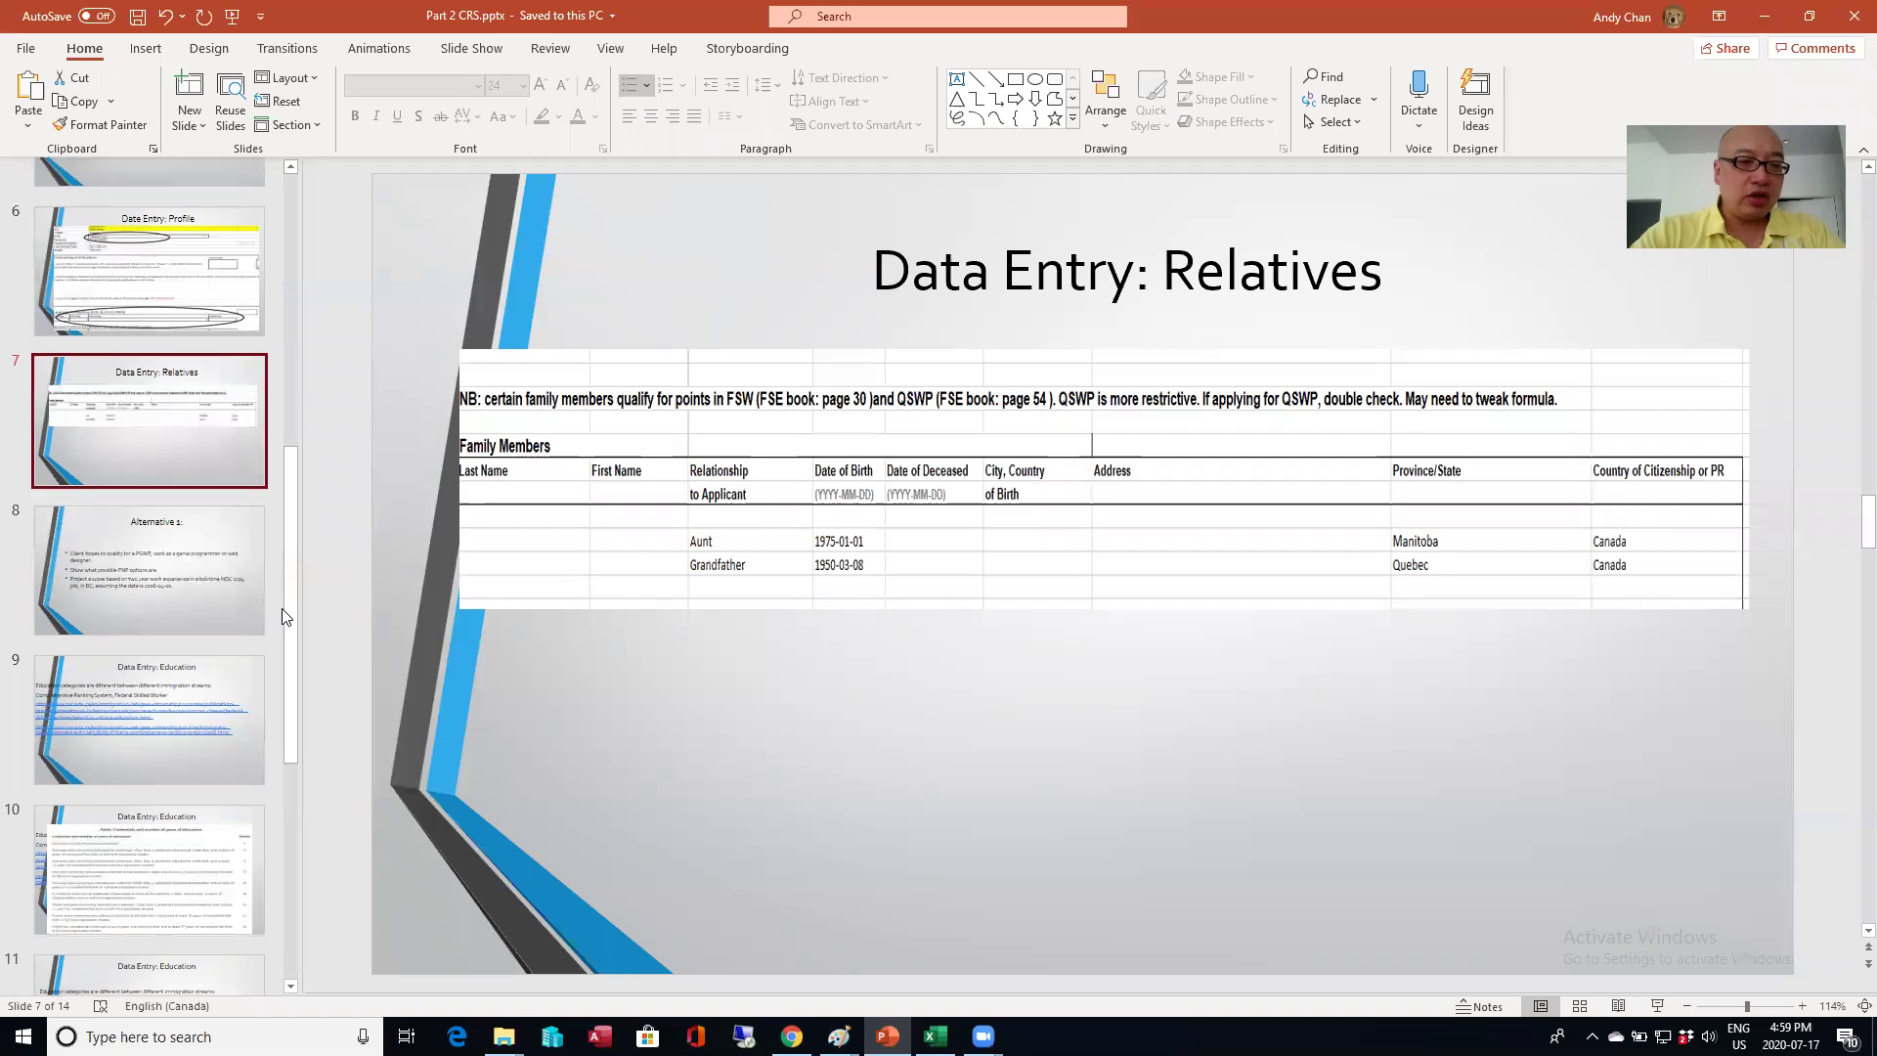
scroll(282, 620, "down", 3)
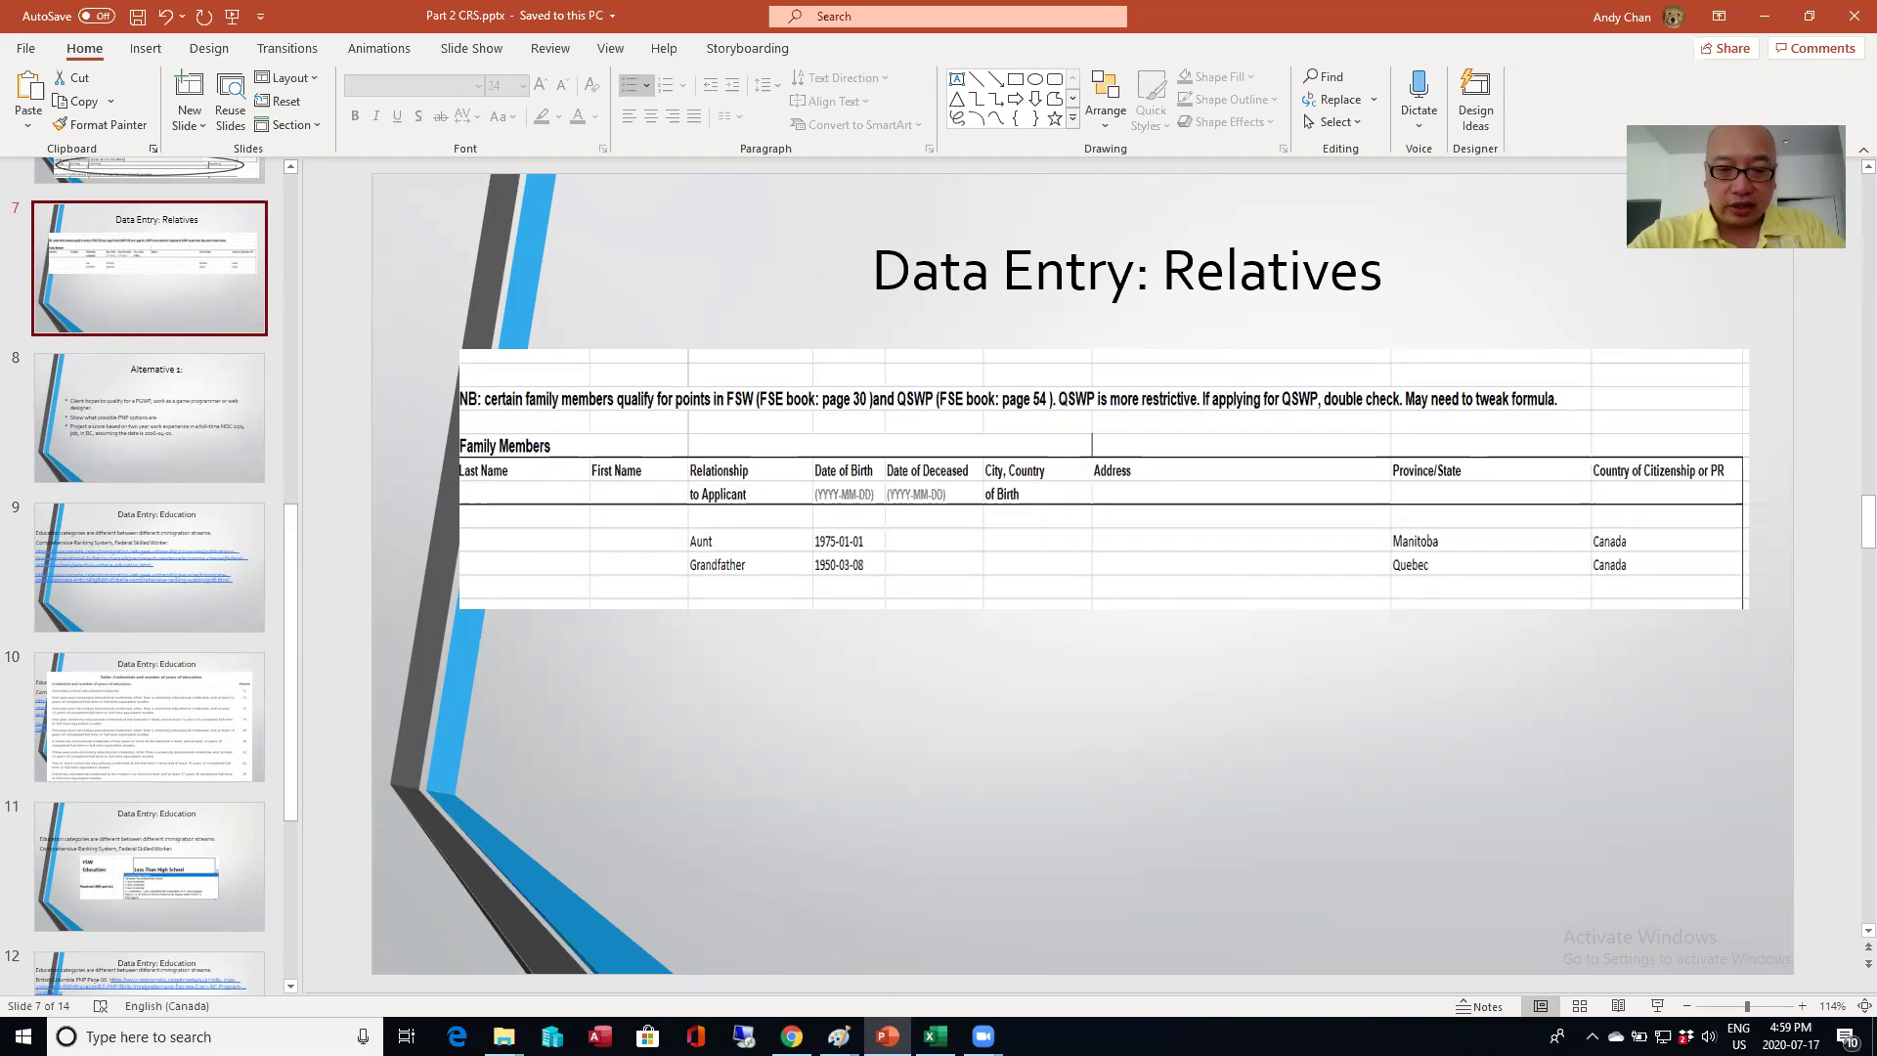
left_click(936, 1037)
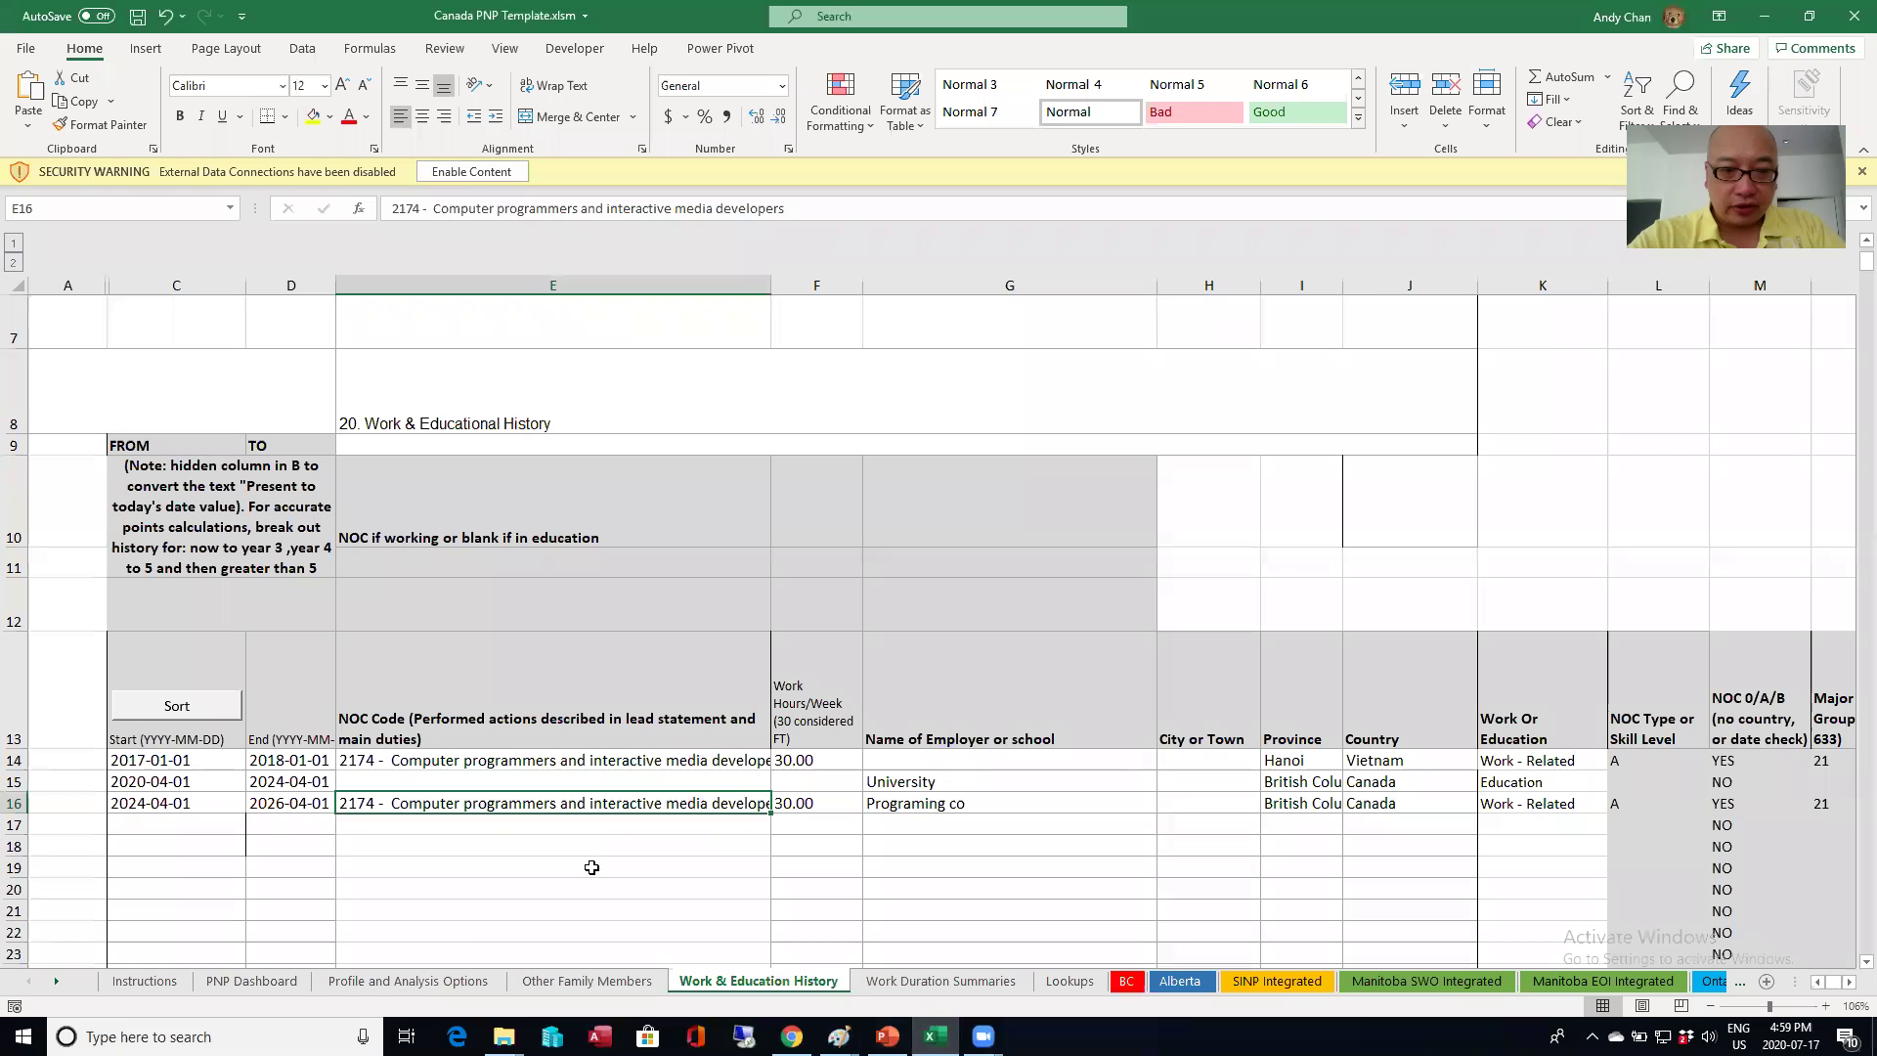
left_click(560, 800)
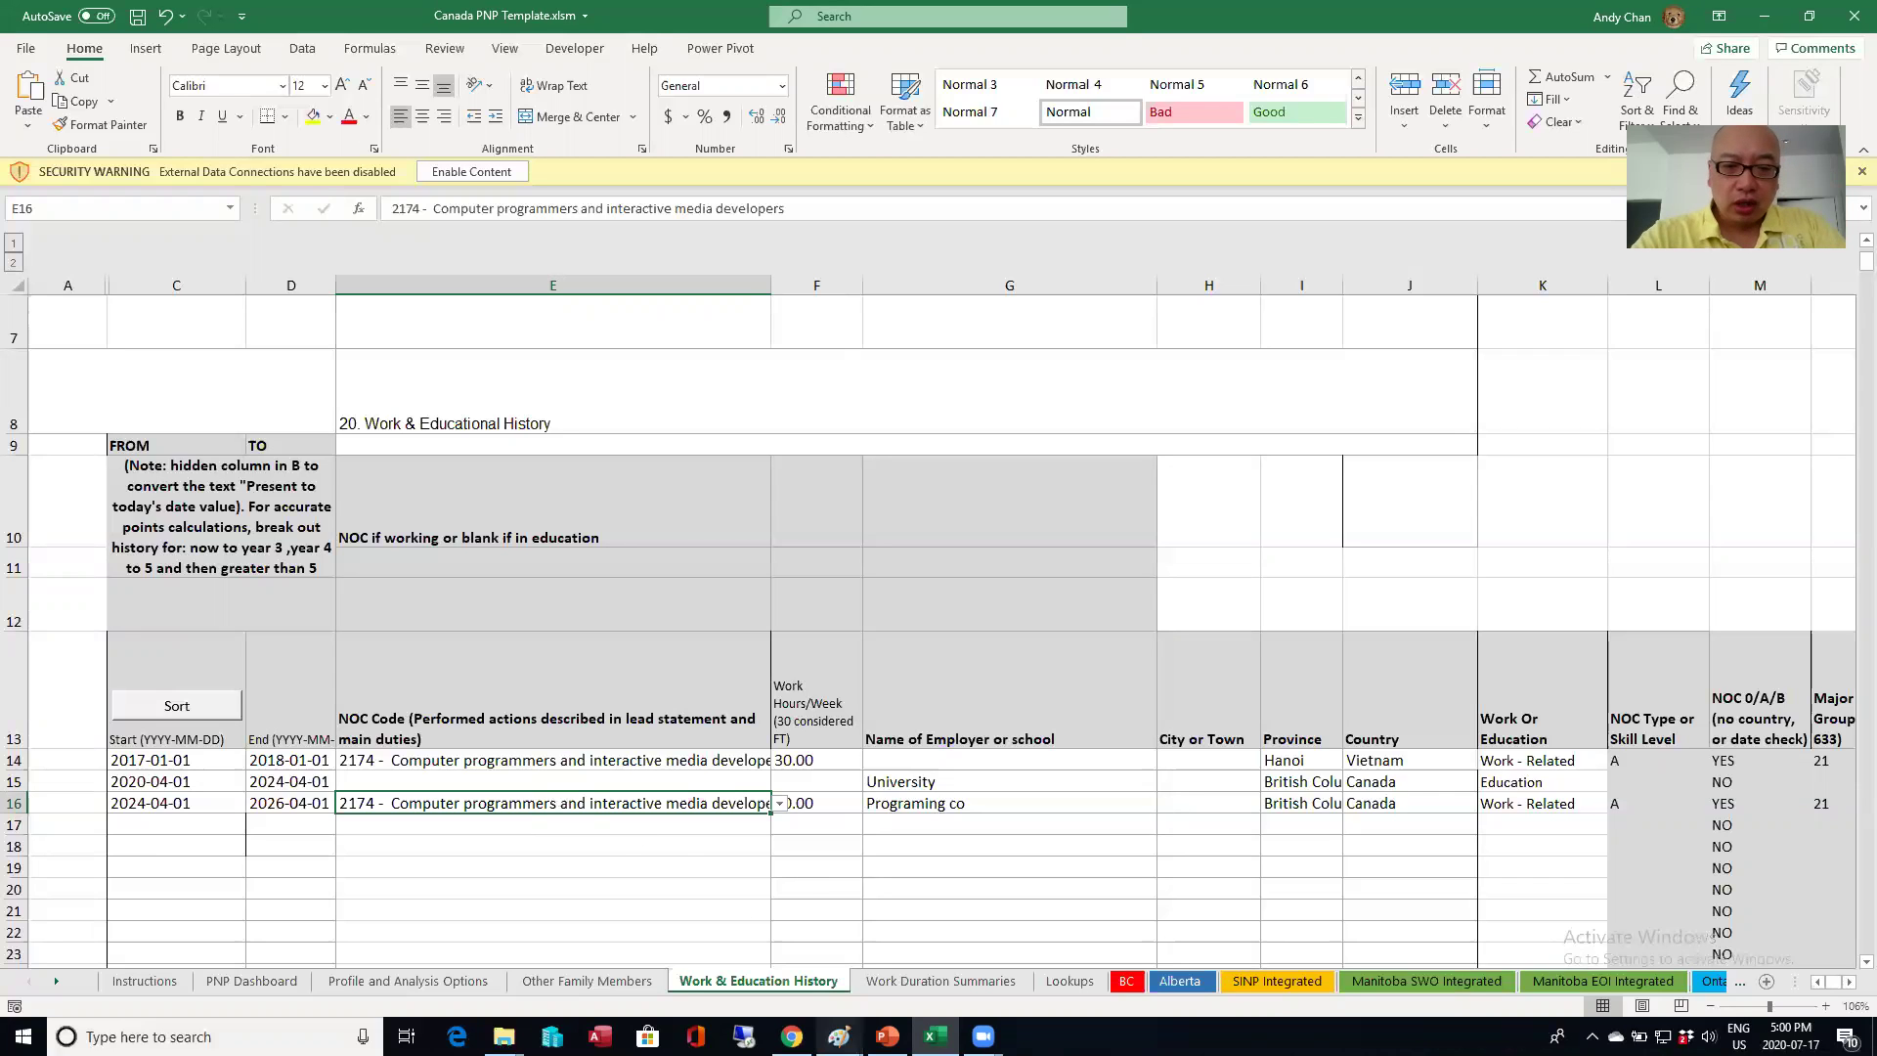
left_click(888, 1036)
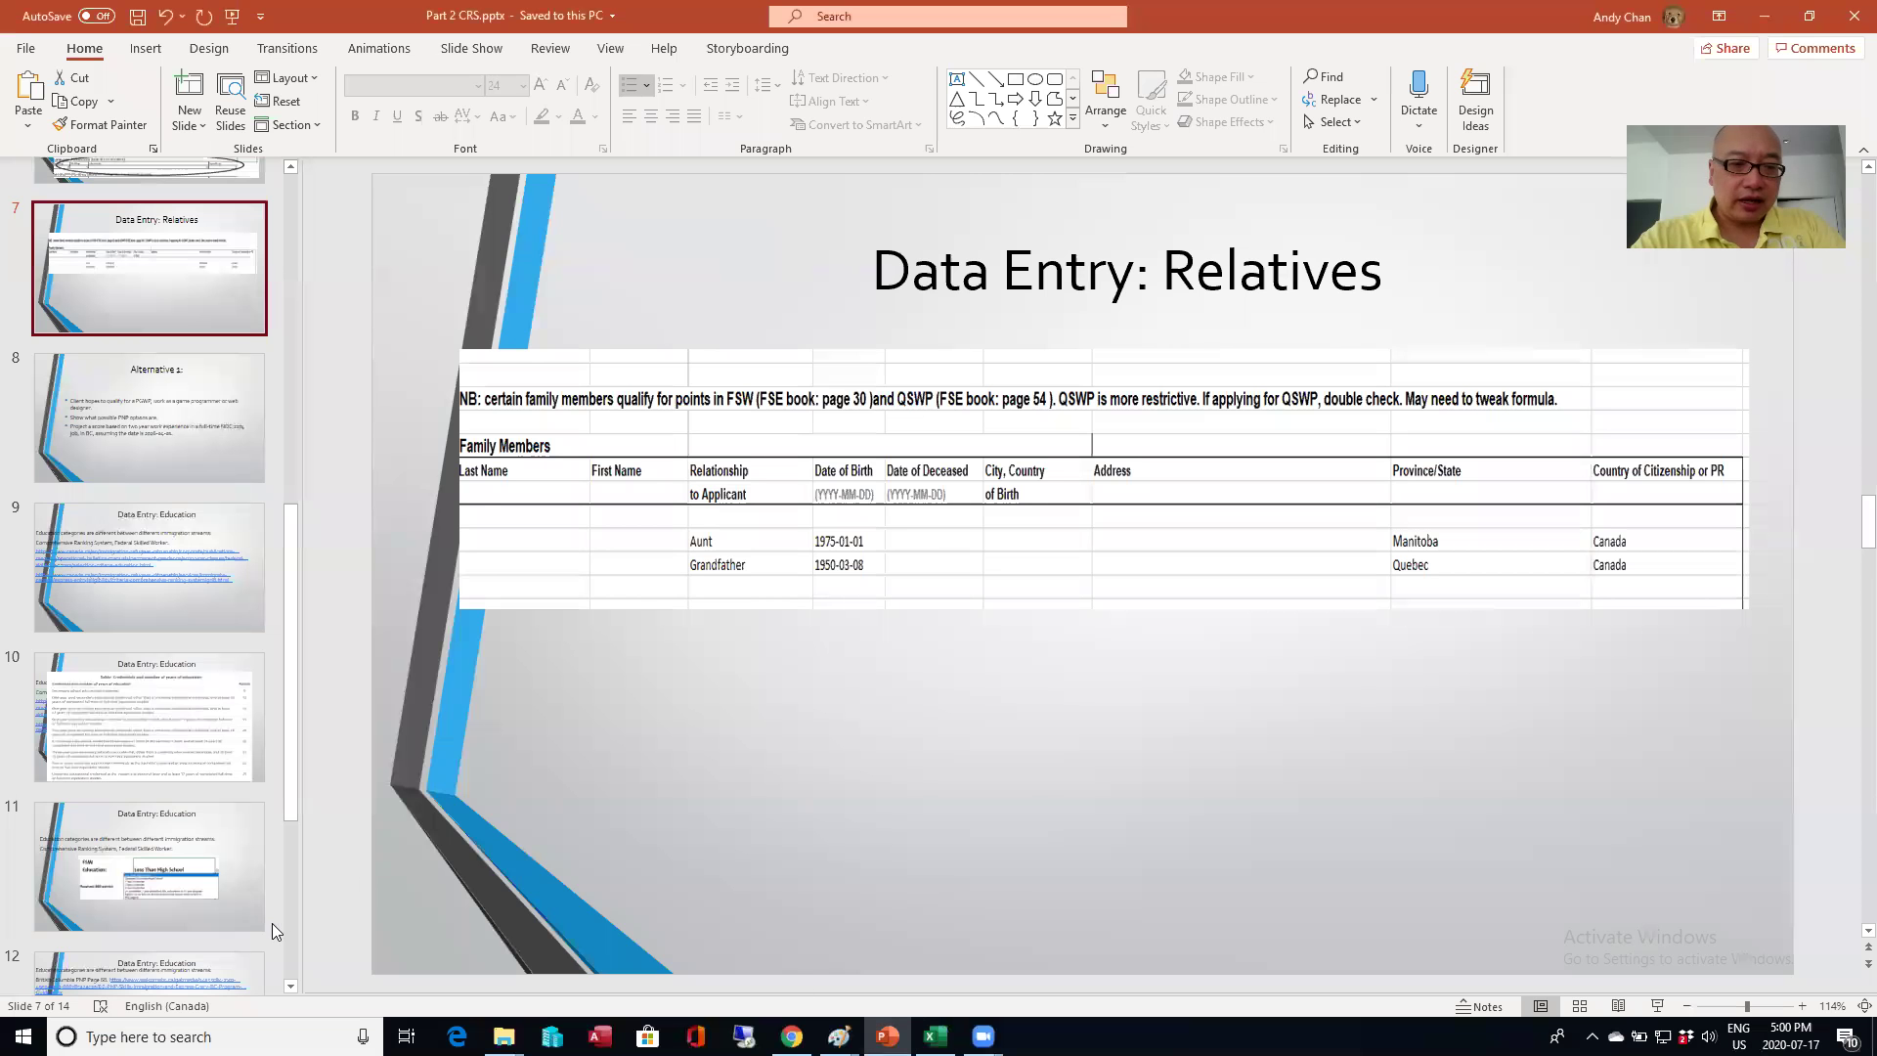
Step: Display slide 14 on frequently used formulas, pointing at MAXIFS, then return to the Canada PNP Template workbook
scroll(288, 937, "down", 5)
left_click(242, 927)
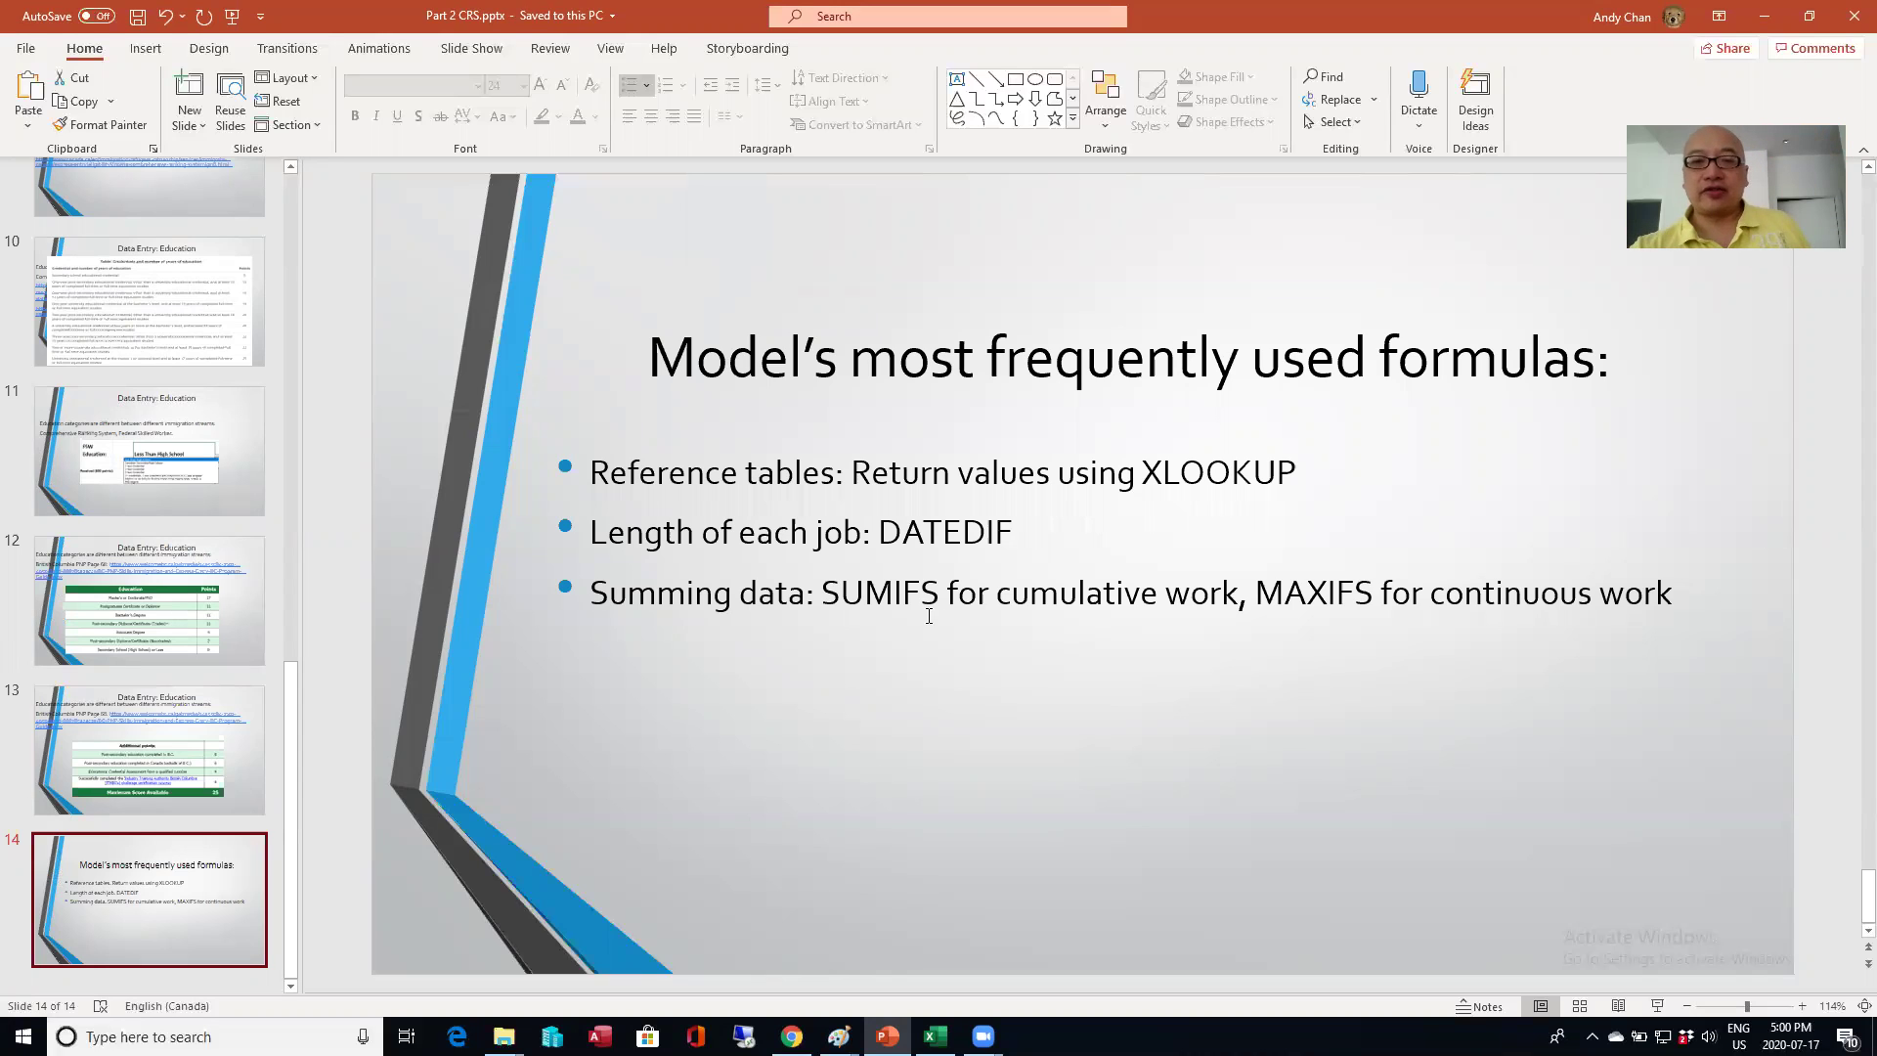
left_click(1330, 604)
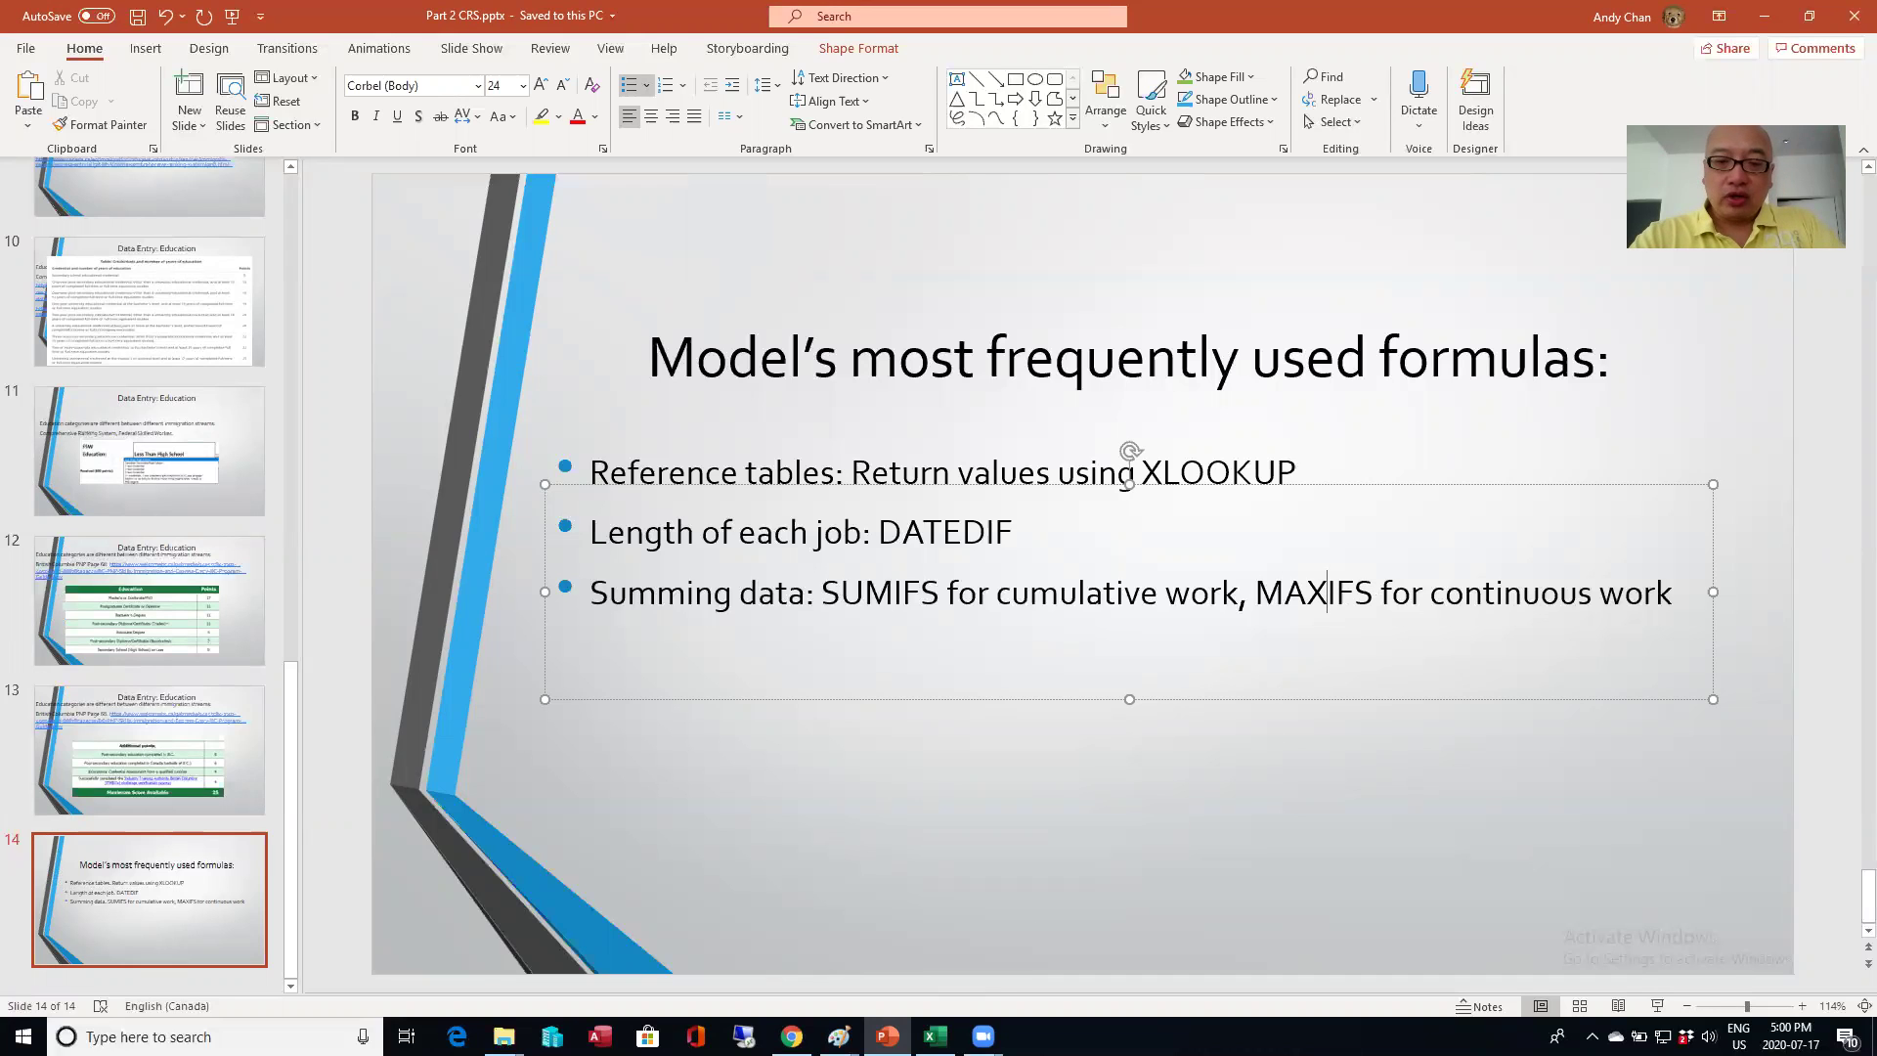
left_click(934, 1036)
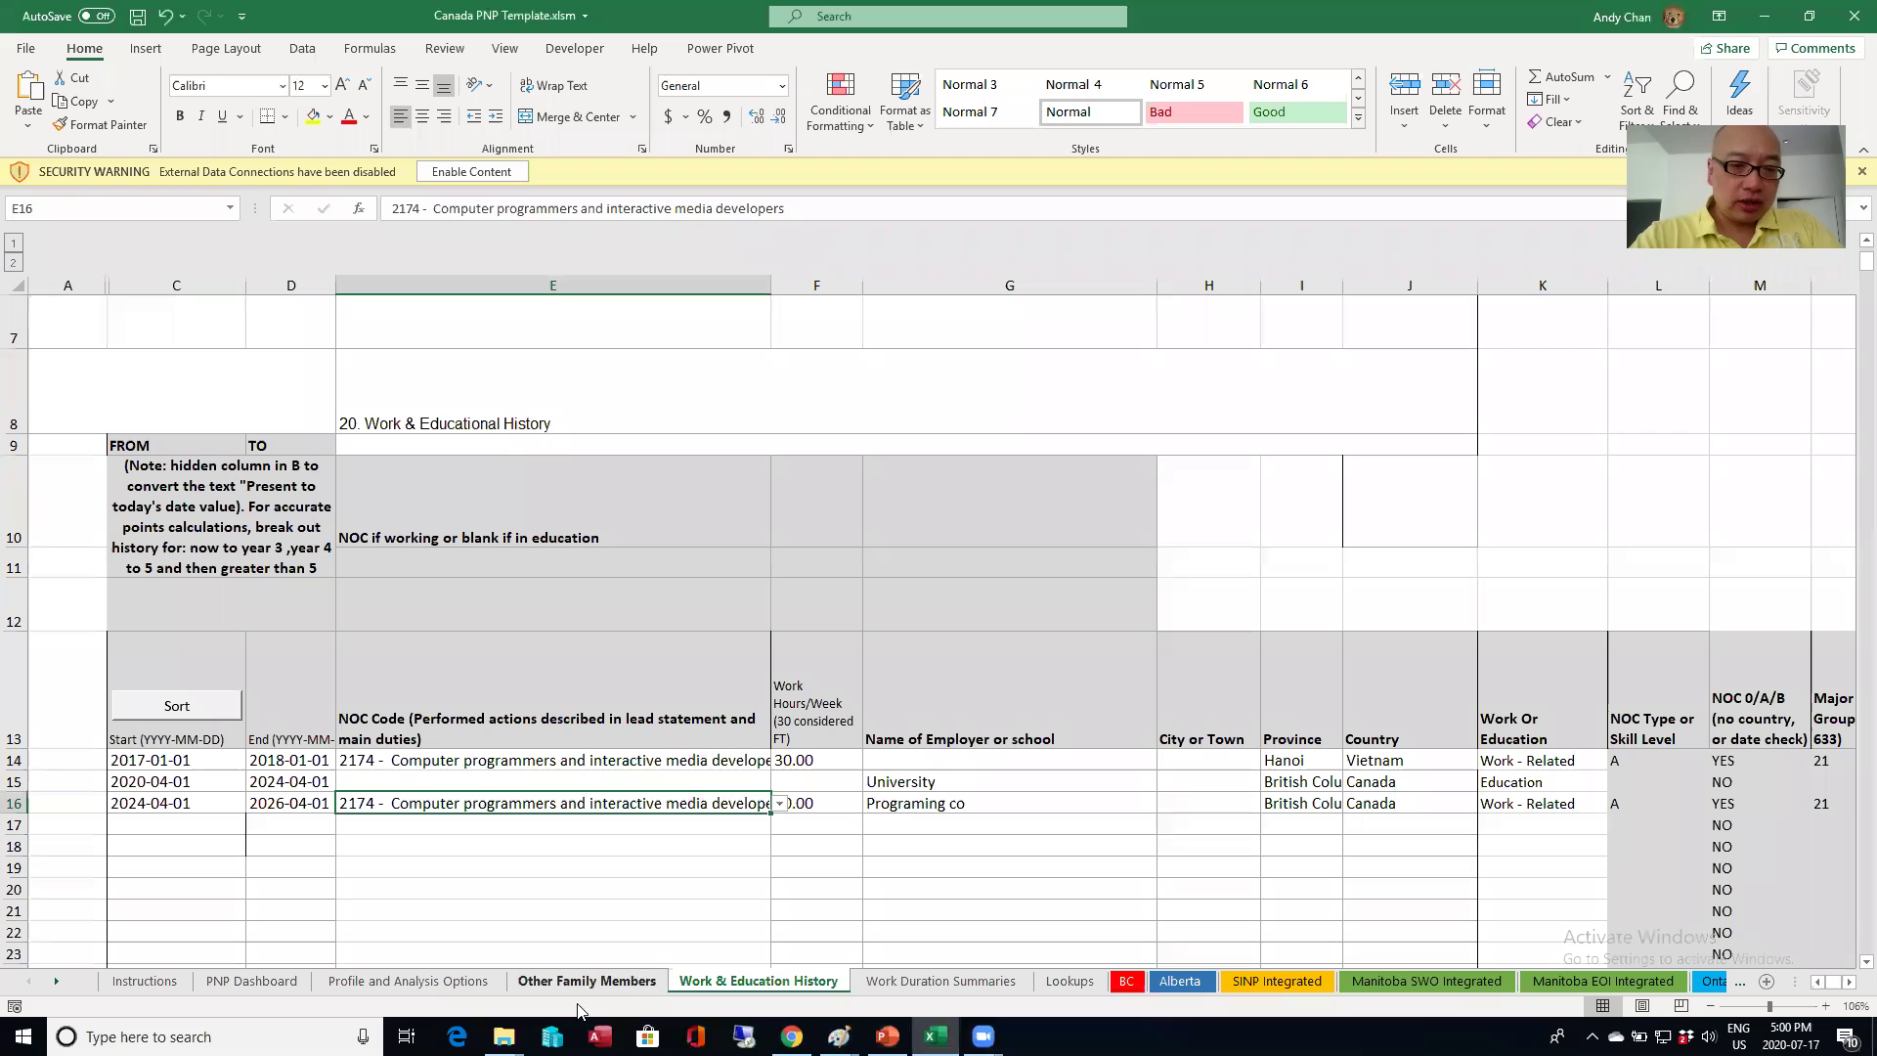
Step: Check the IELTS Reading score on Profile and Analysis Options, then go to the top of Lookups
left_click(411, 982)
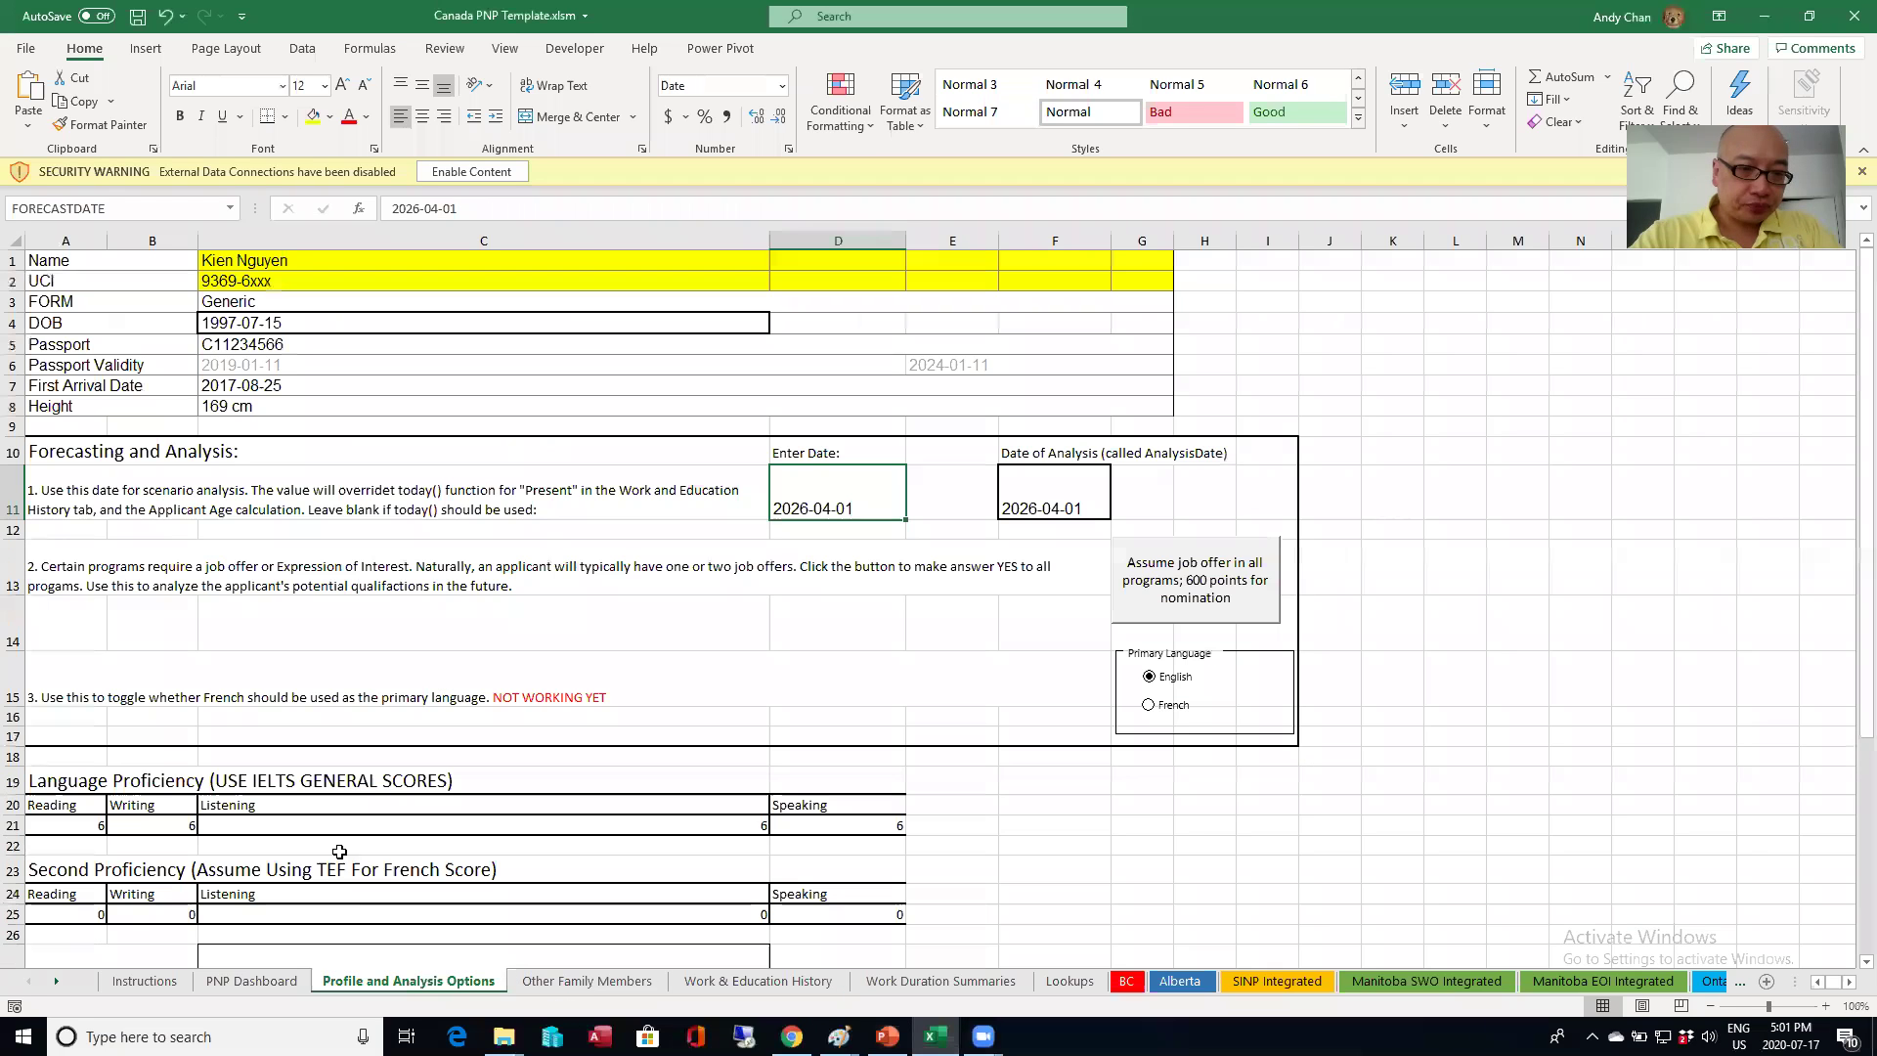
left_click(174, 829)
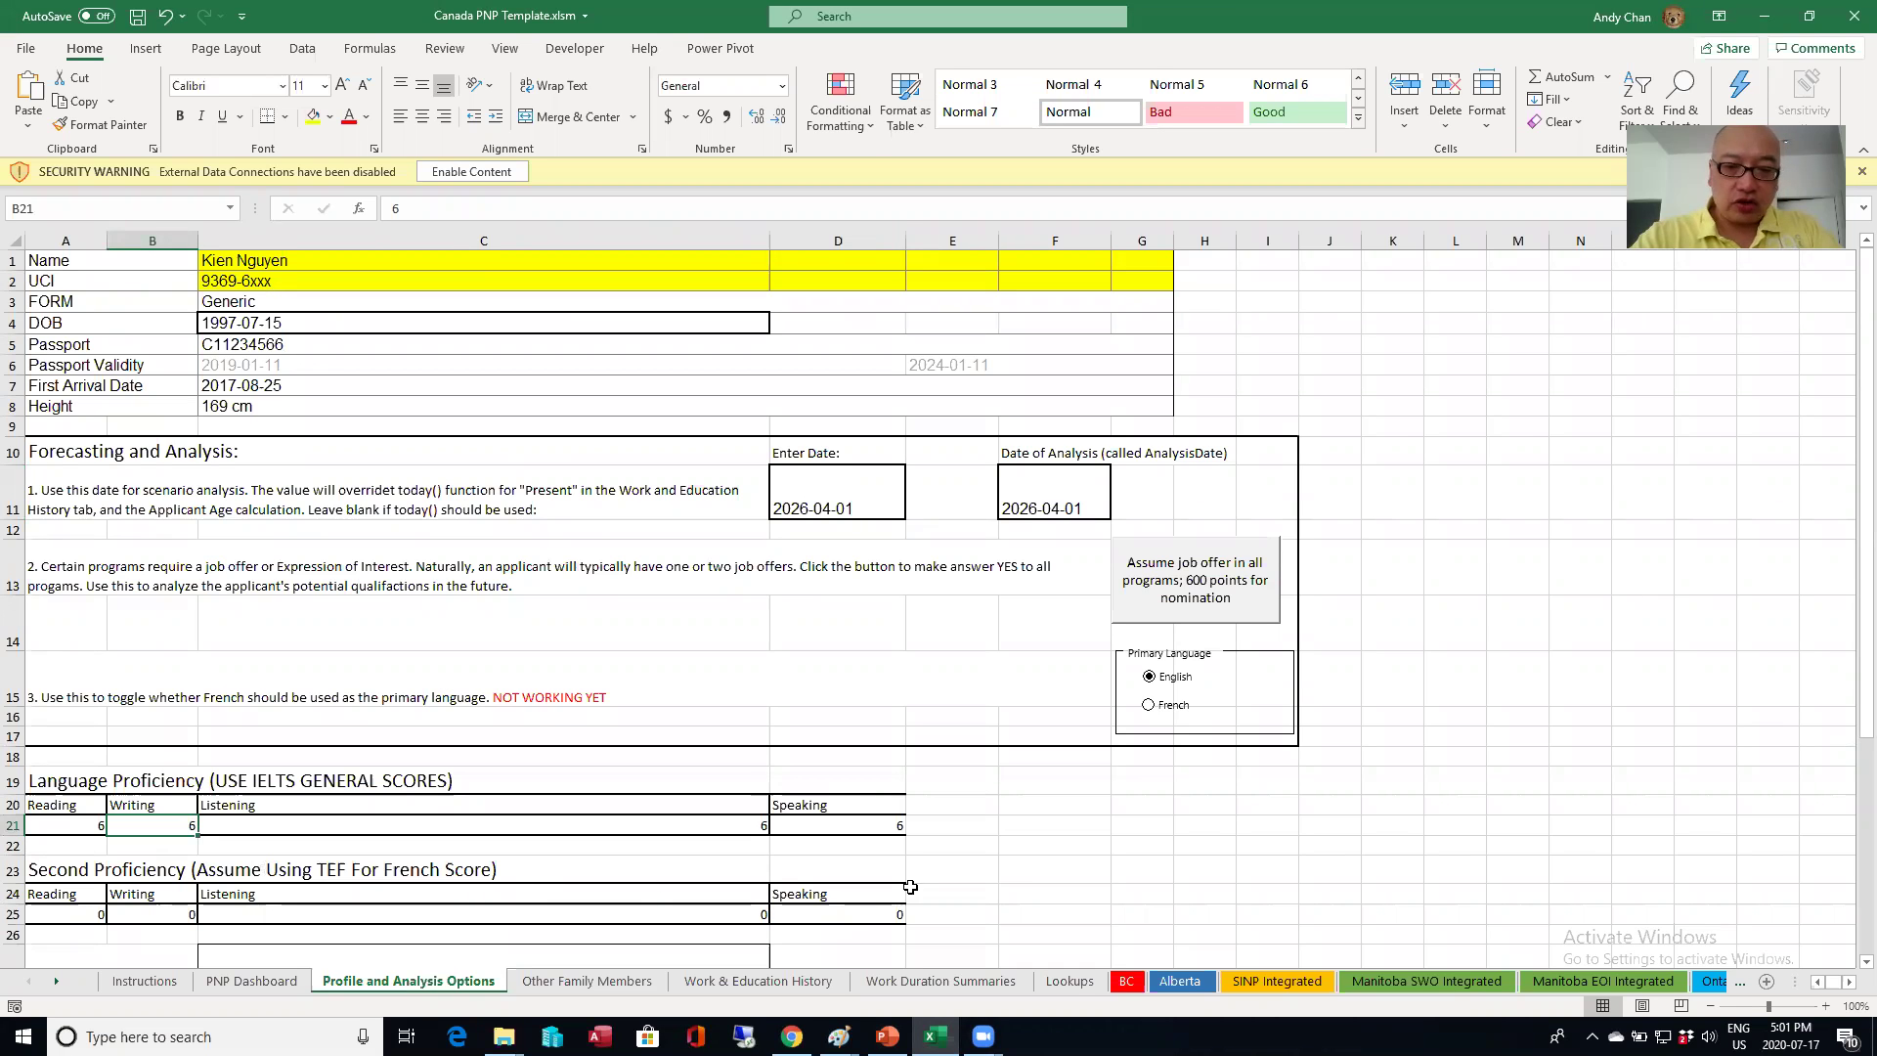
left_click(1071, 980)
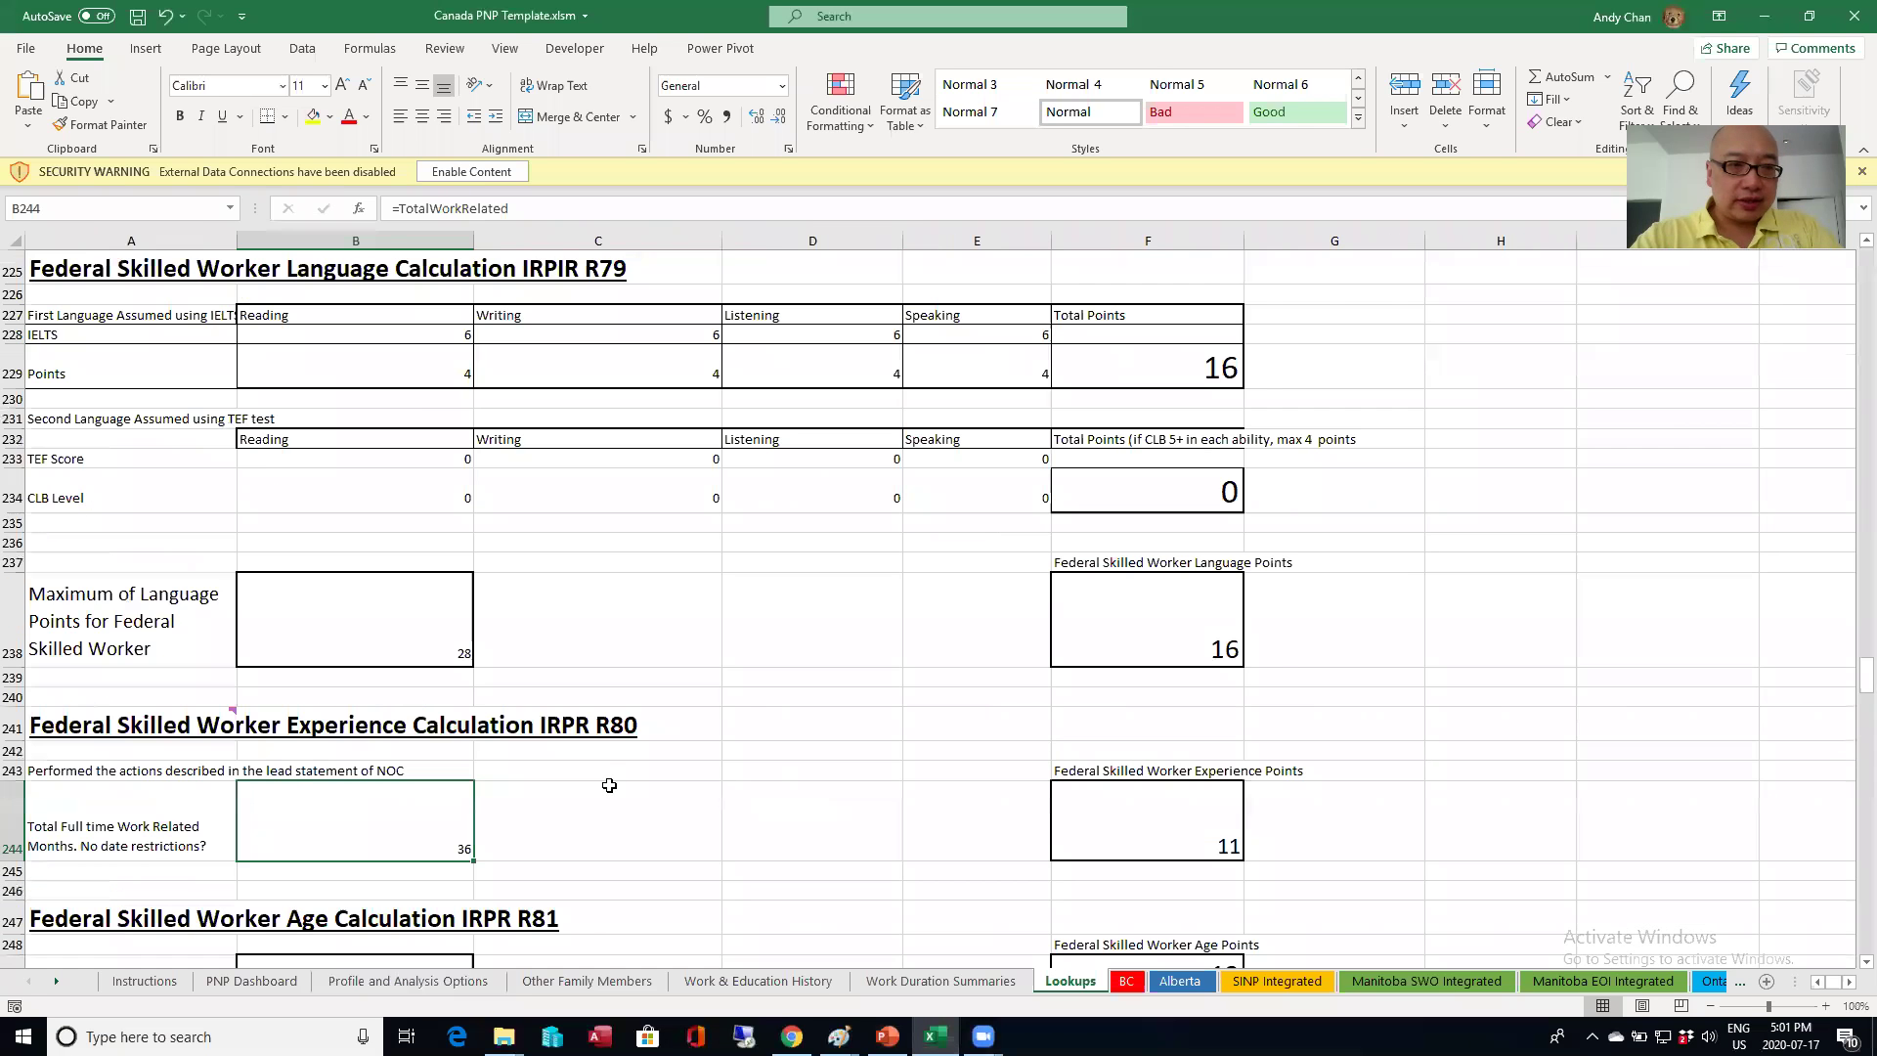
scroll(609, 785, "up", 20)
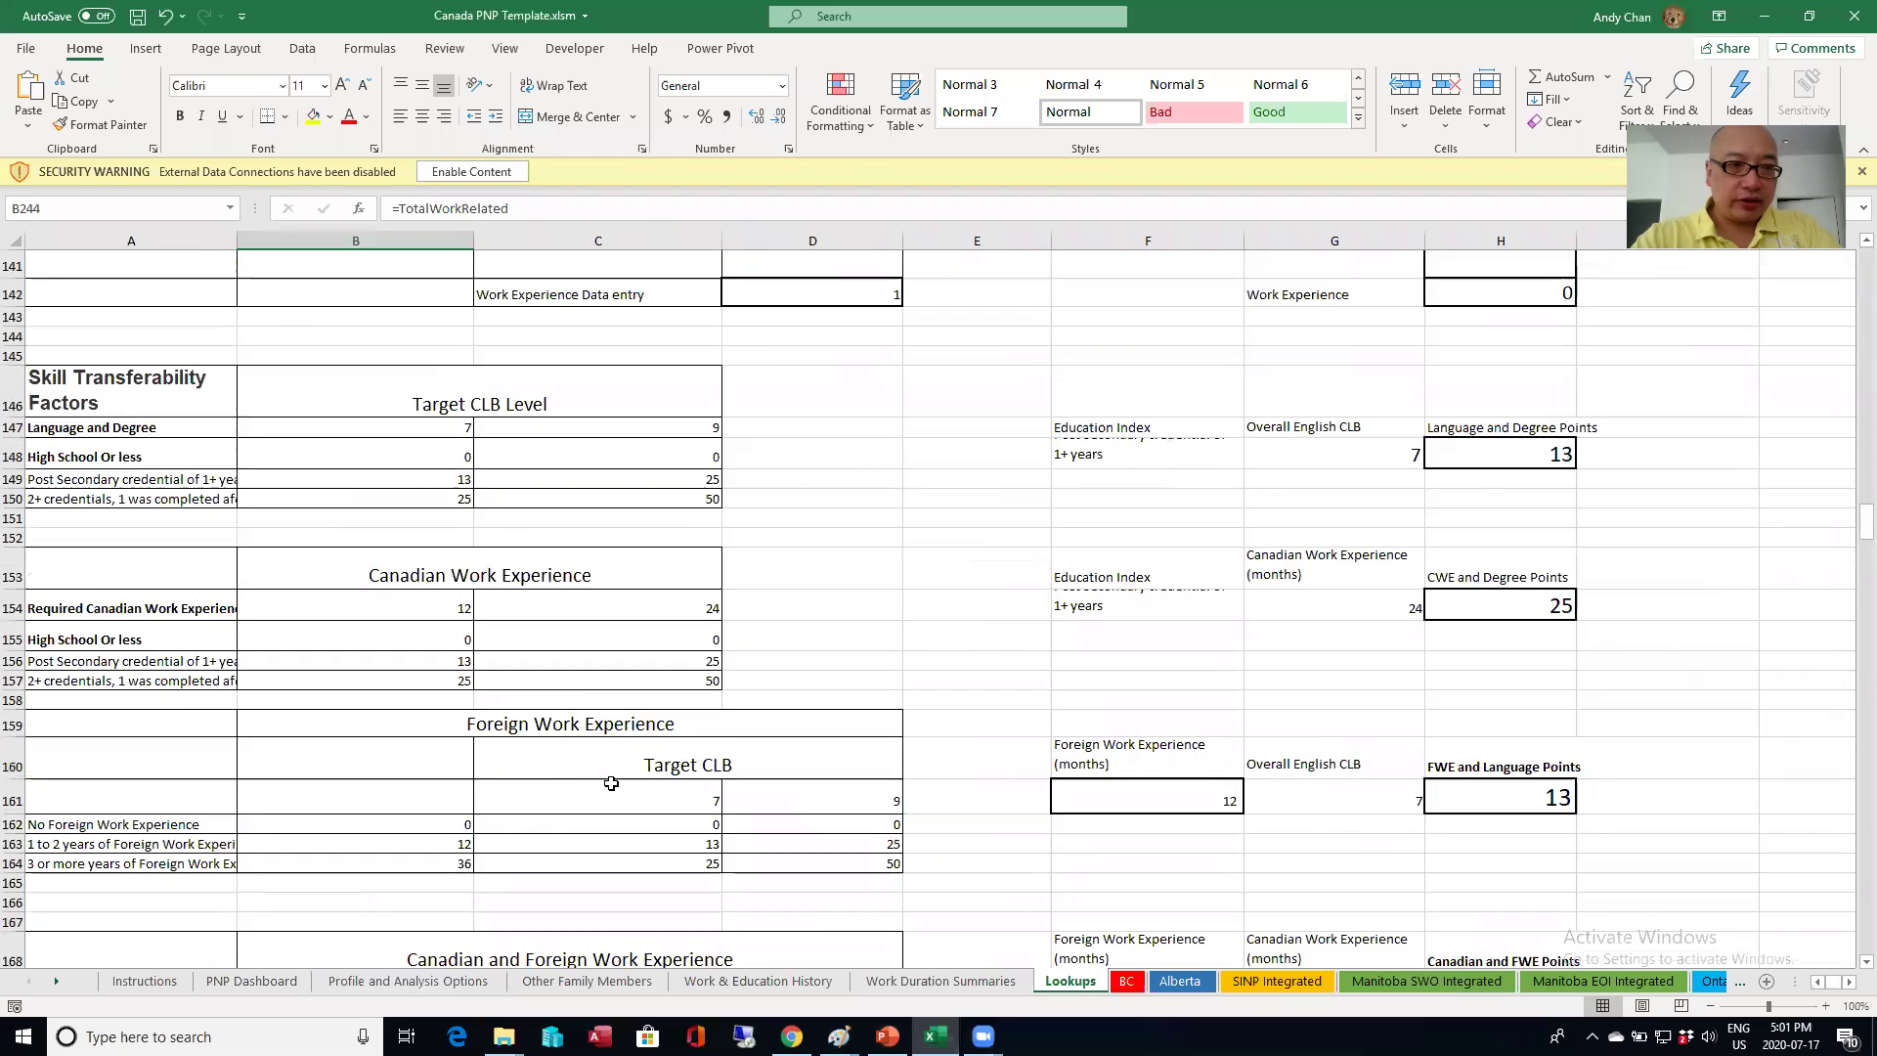
scroll(612, 784, "up", 15)
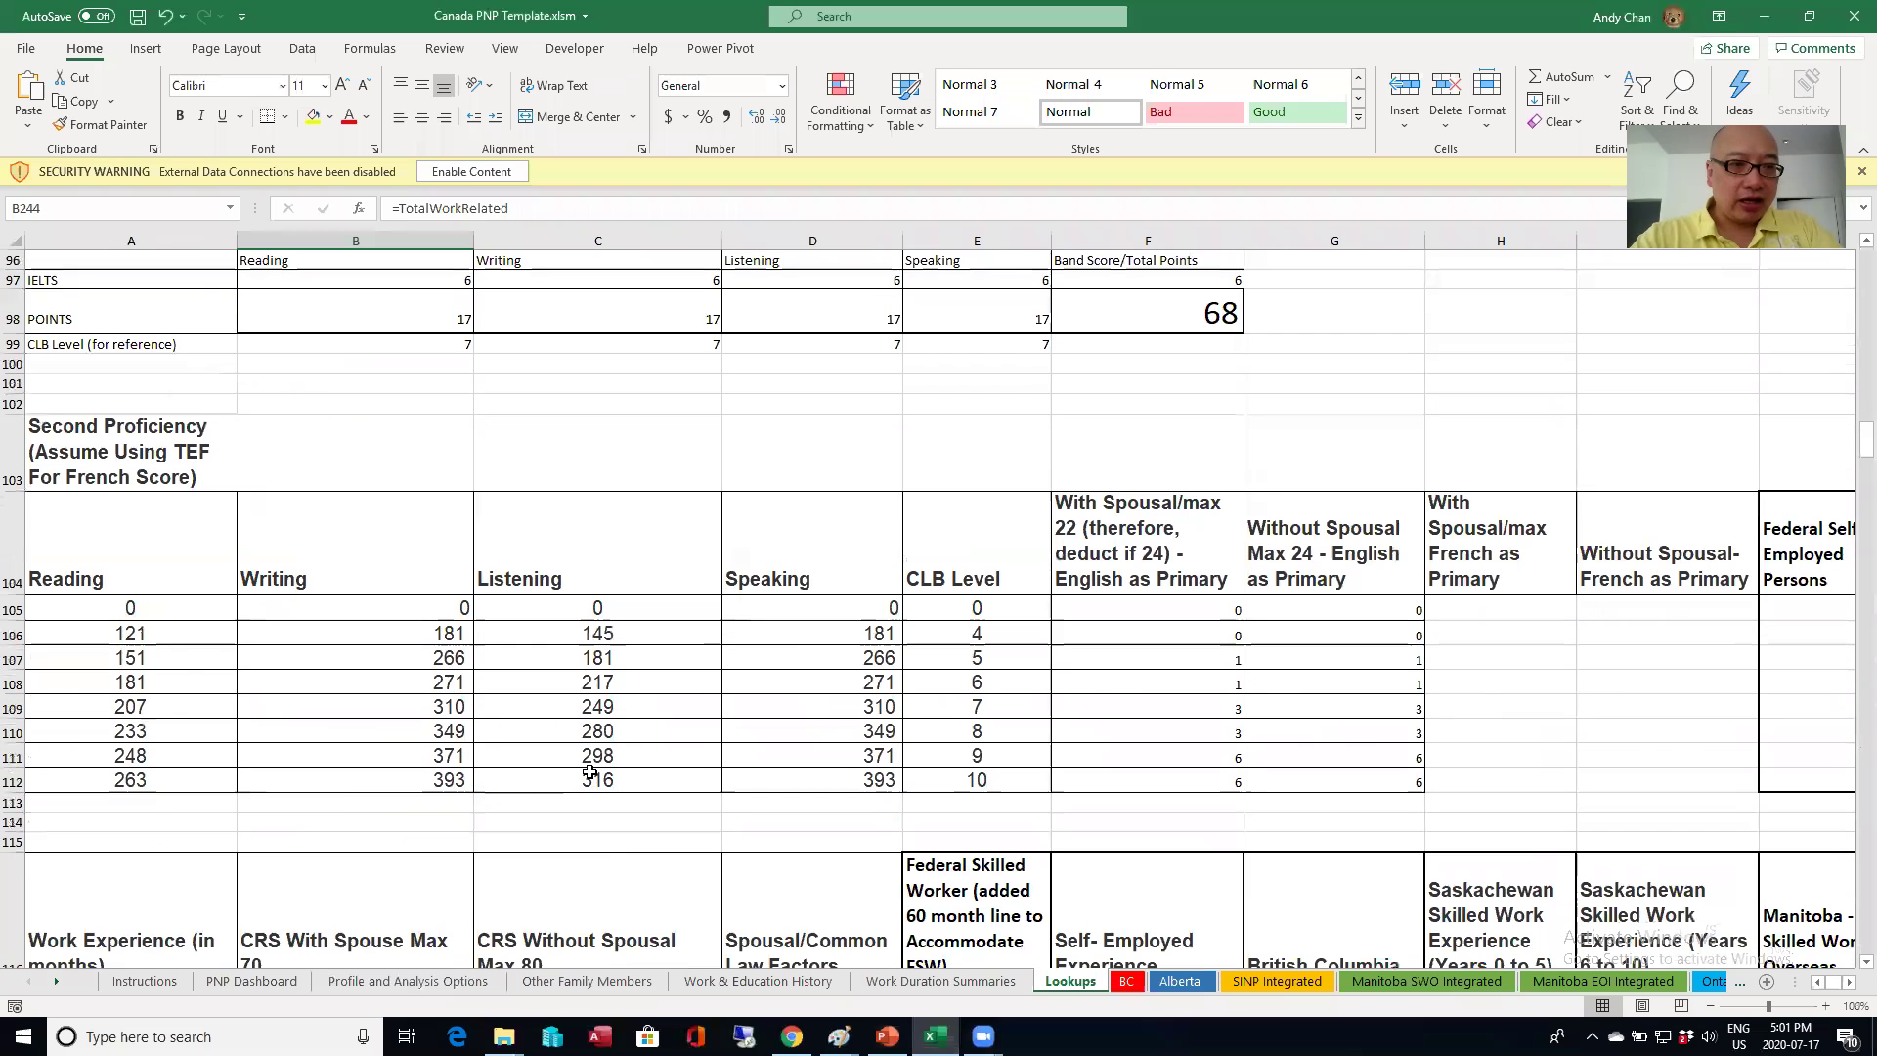
scroll(590, 772, "up", 6)
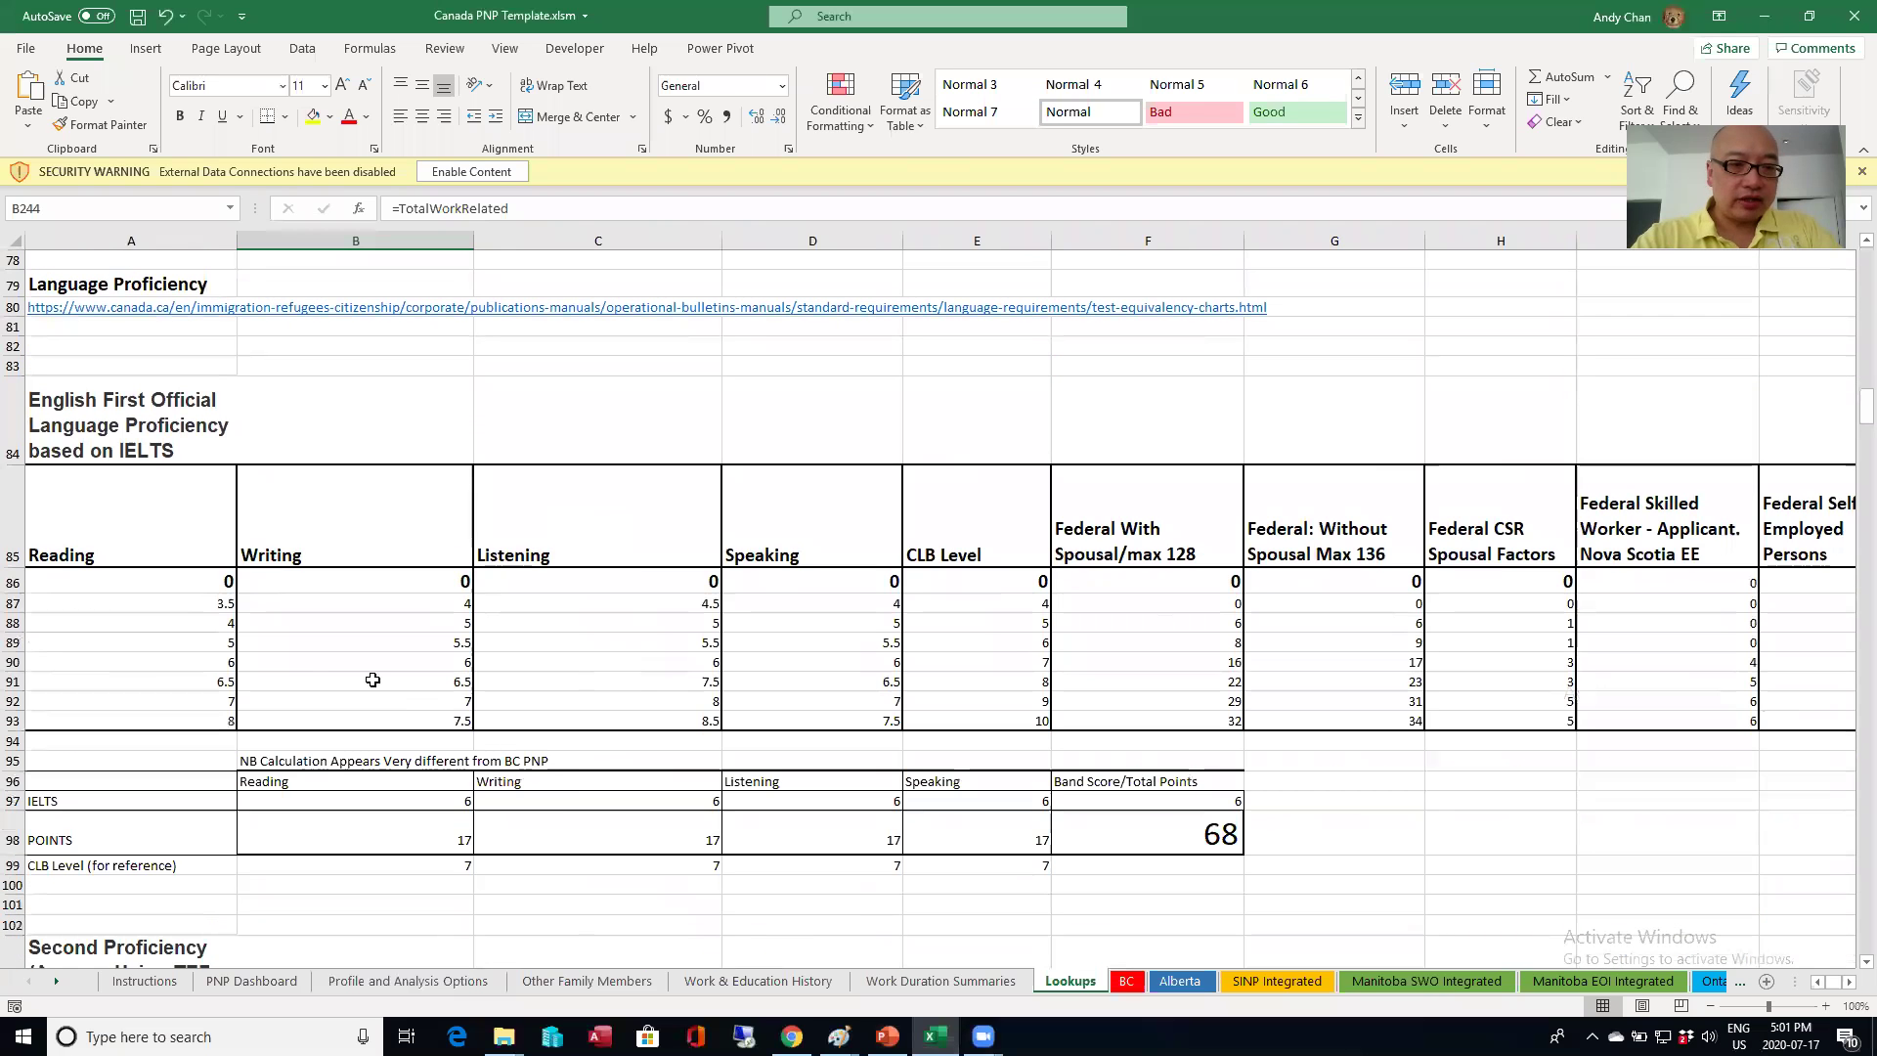
Step: Highlight the IELTS band-to-CLB table and compare CLB 7 points across Federal, Manitoba, Newfoundland and New Brunswick
left_click_drag(223, 585, 841, 724)
left_click_drag(992, 581, 1012, 724)
left_click(1195, 602)
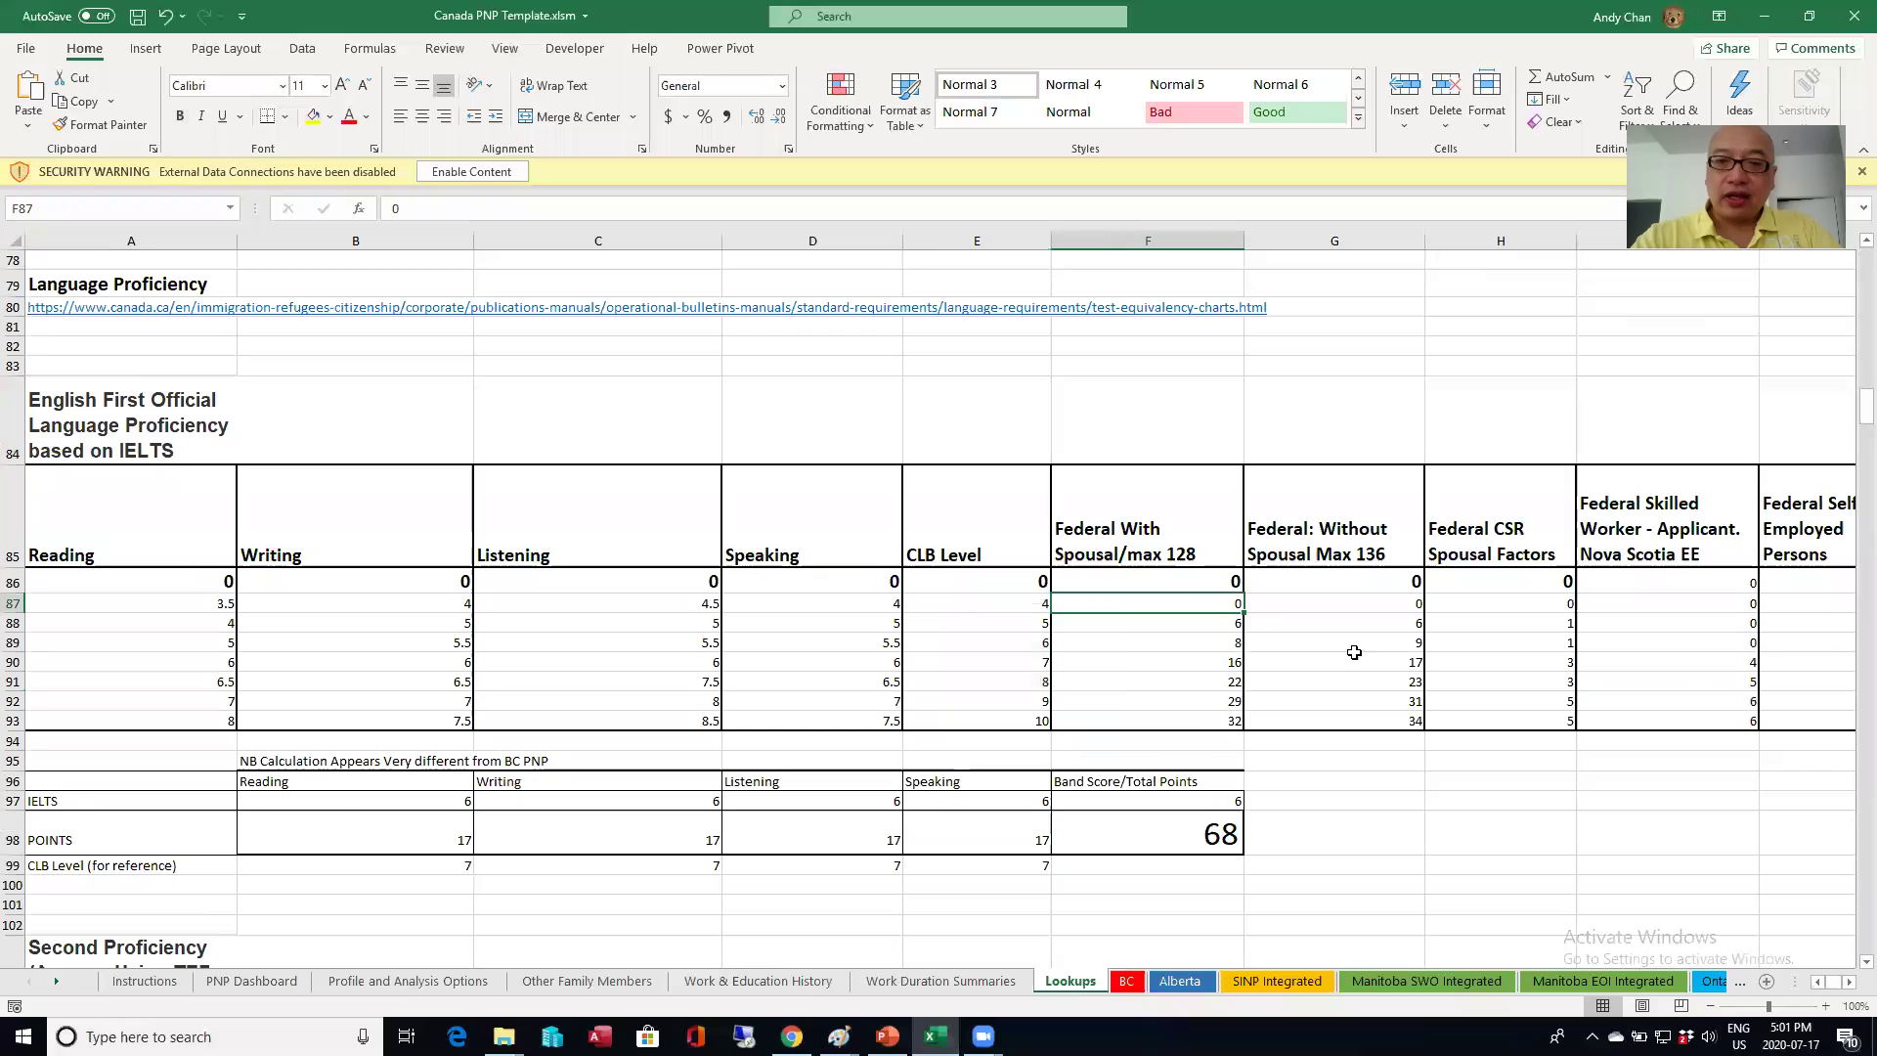
left_click(1355, 652)
key("Right")
key("Right")
key("Right")
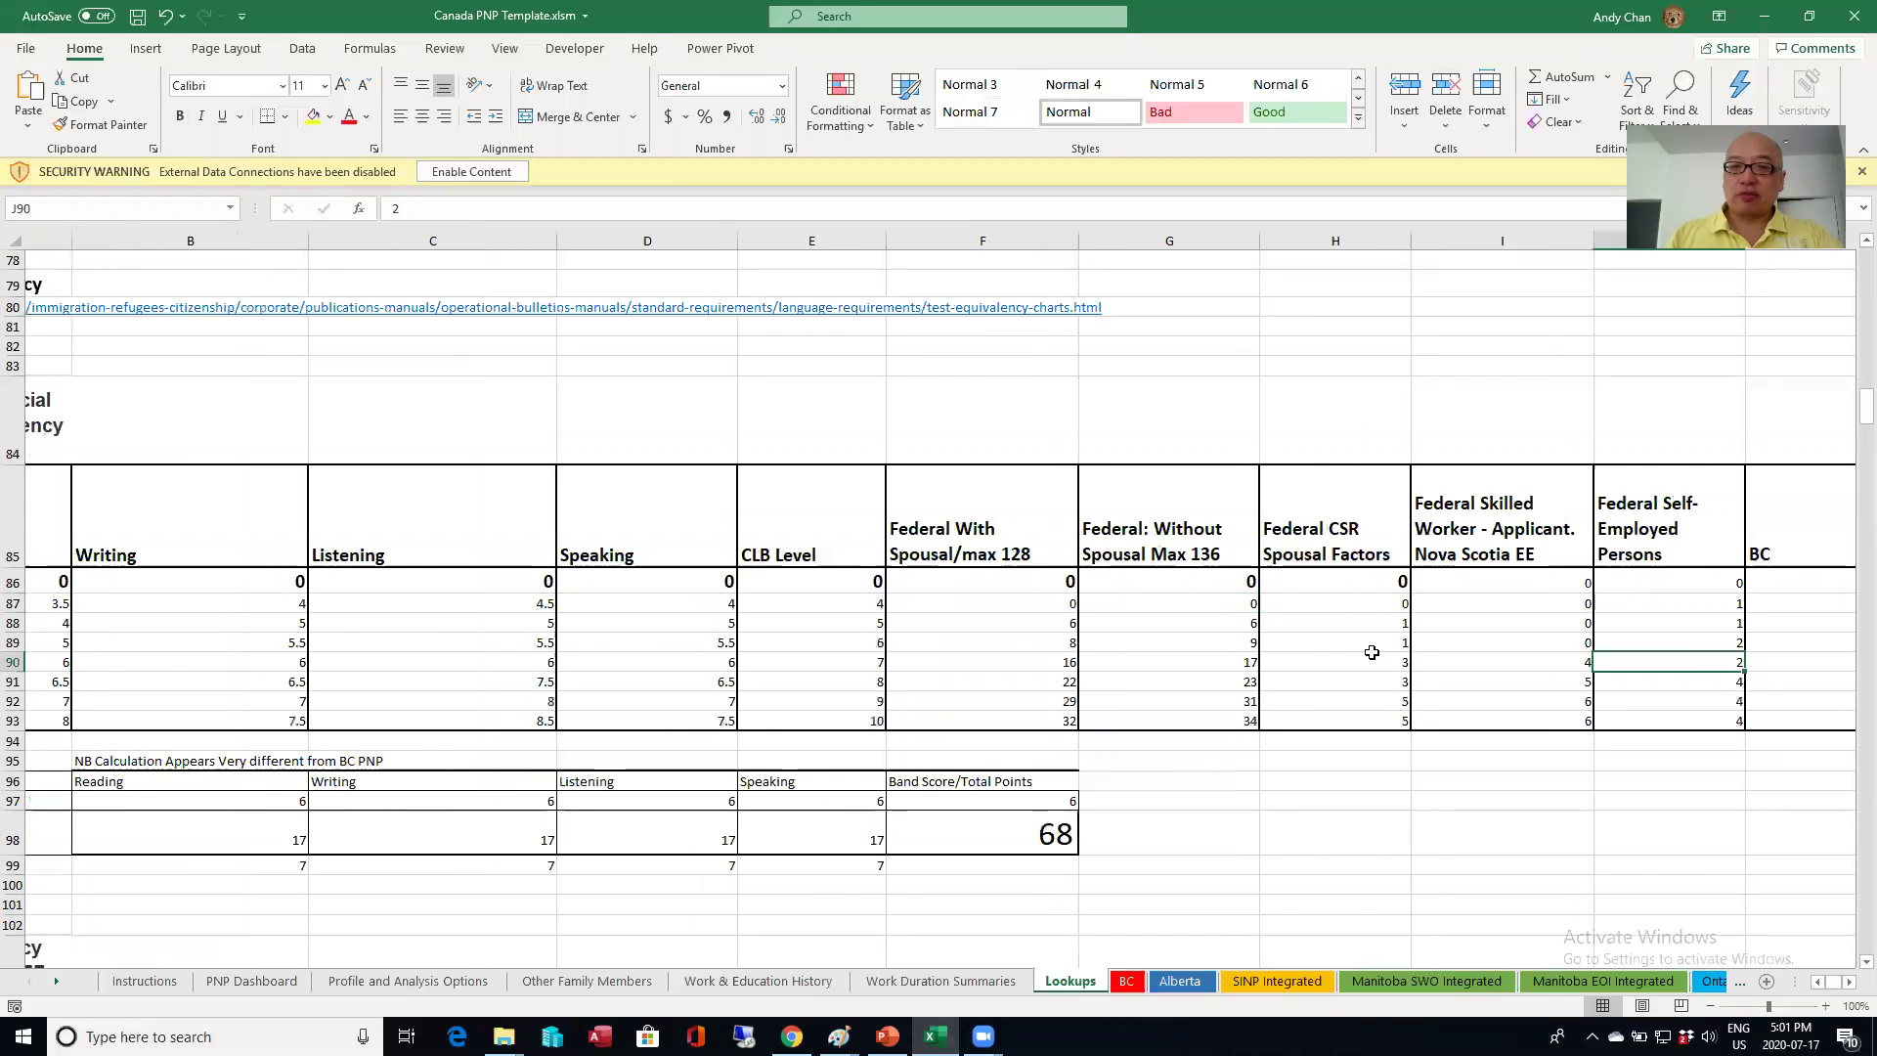
key("Right")
key("Right")
key("Right")
key("Right")
key("Right")
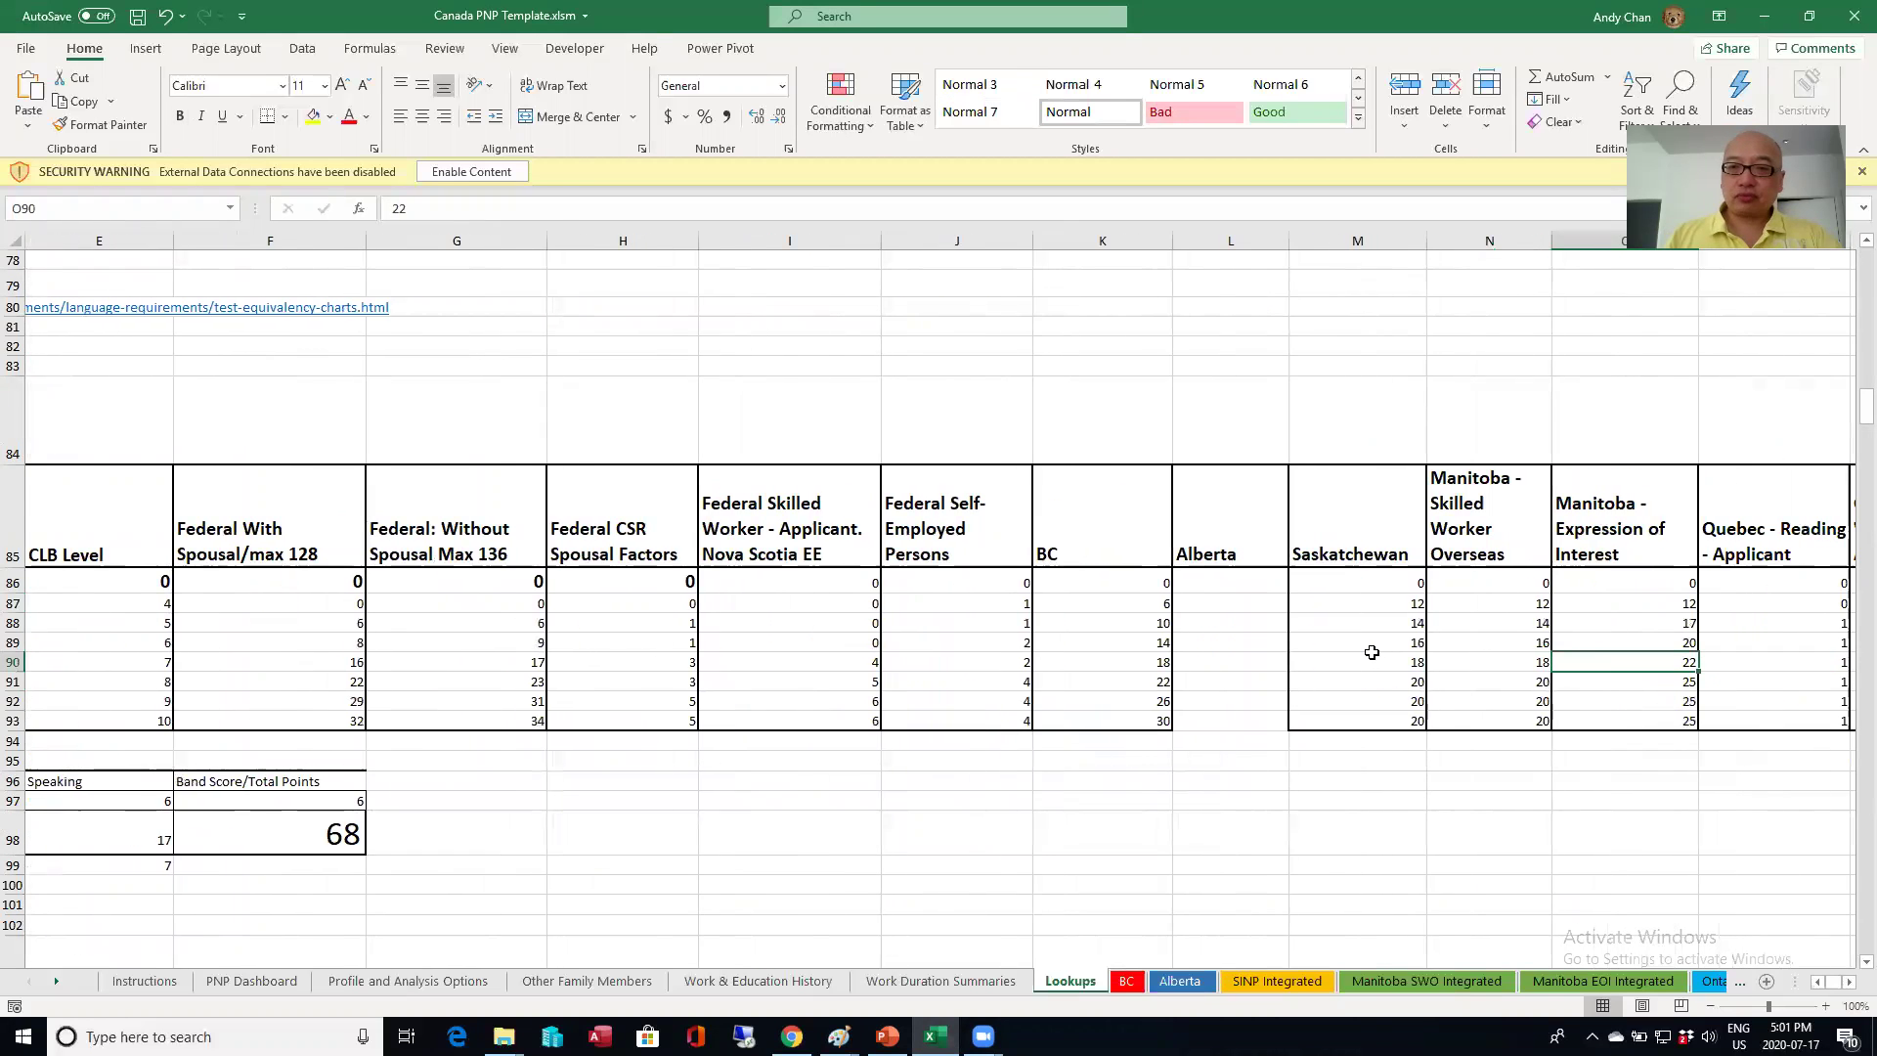
key("Right")
key("Right")
key("Right")
key("Right")
key("Right")
key("Right")
key("Right")
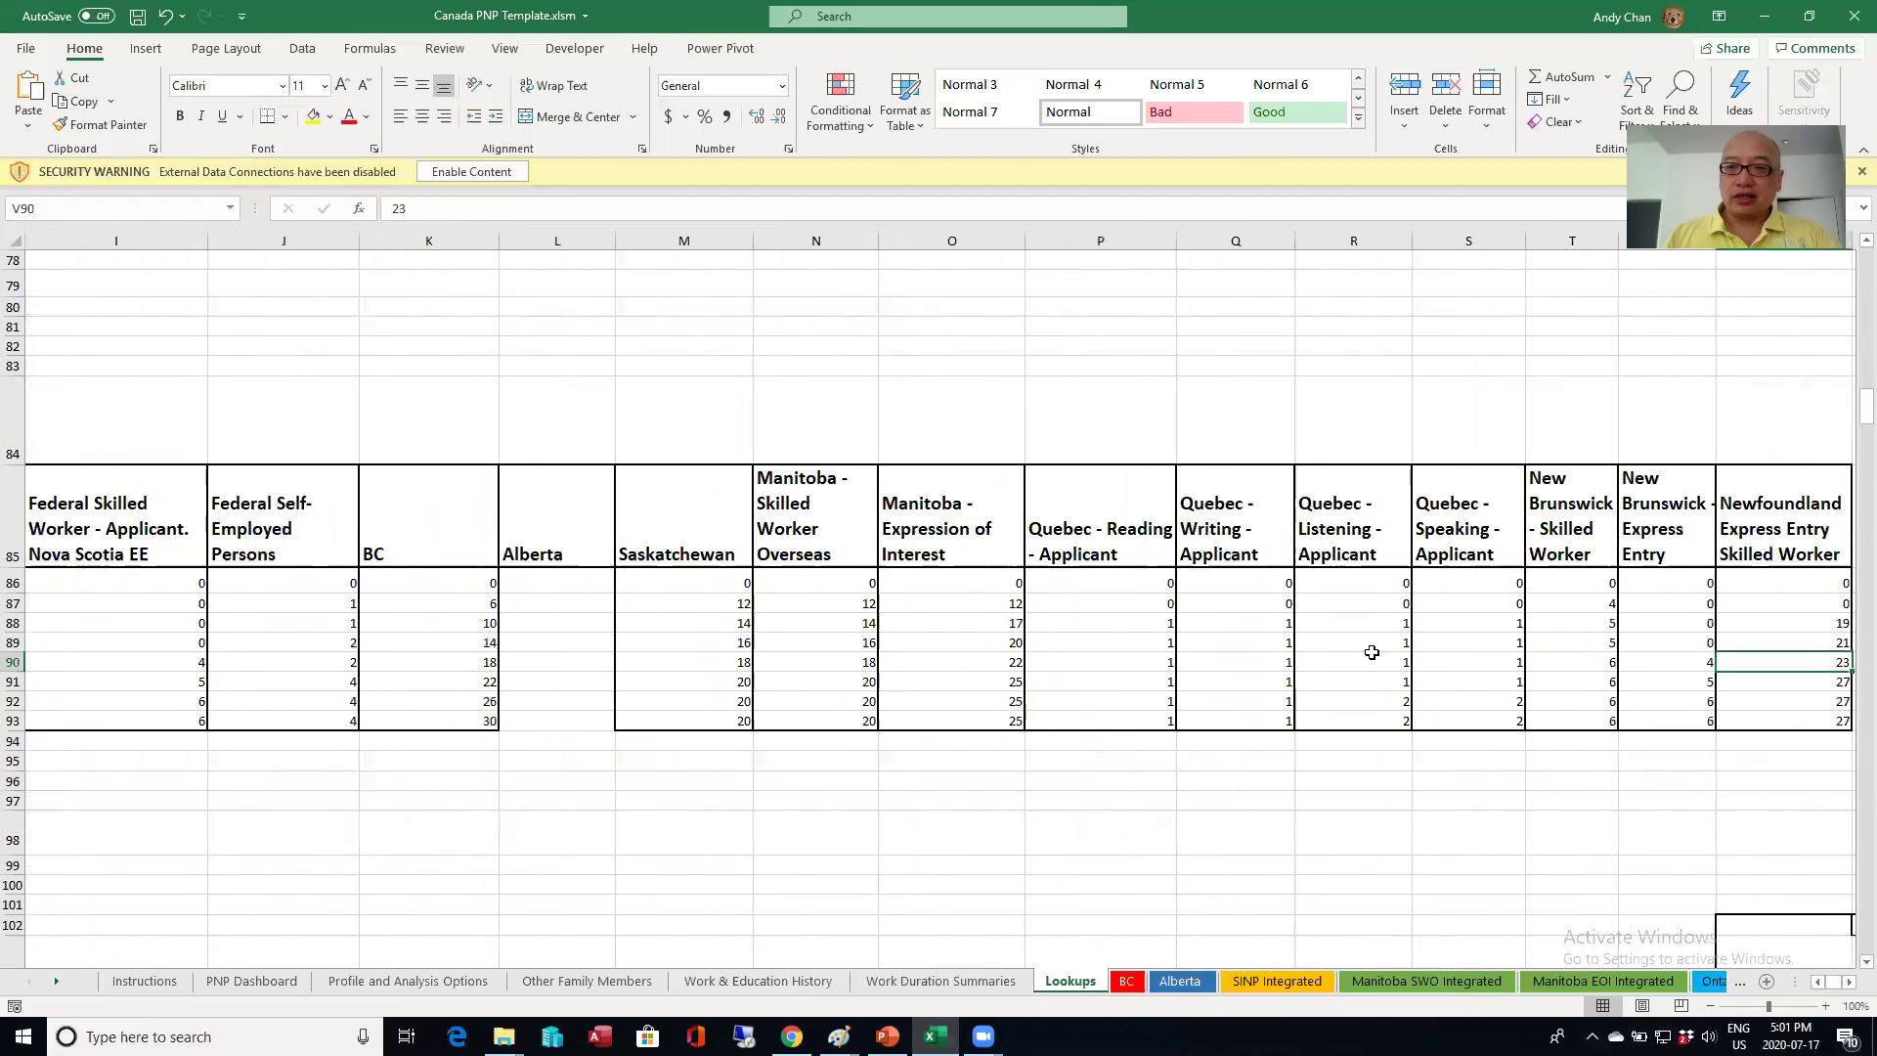
key("Left")
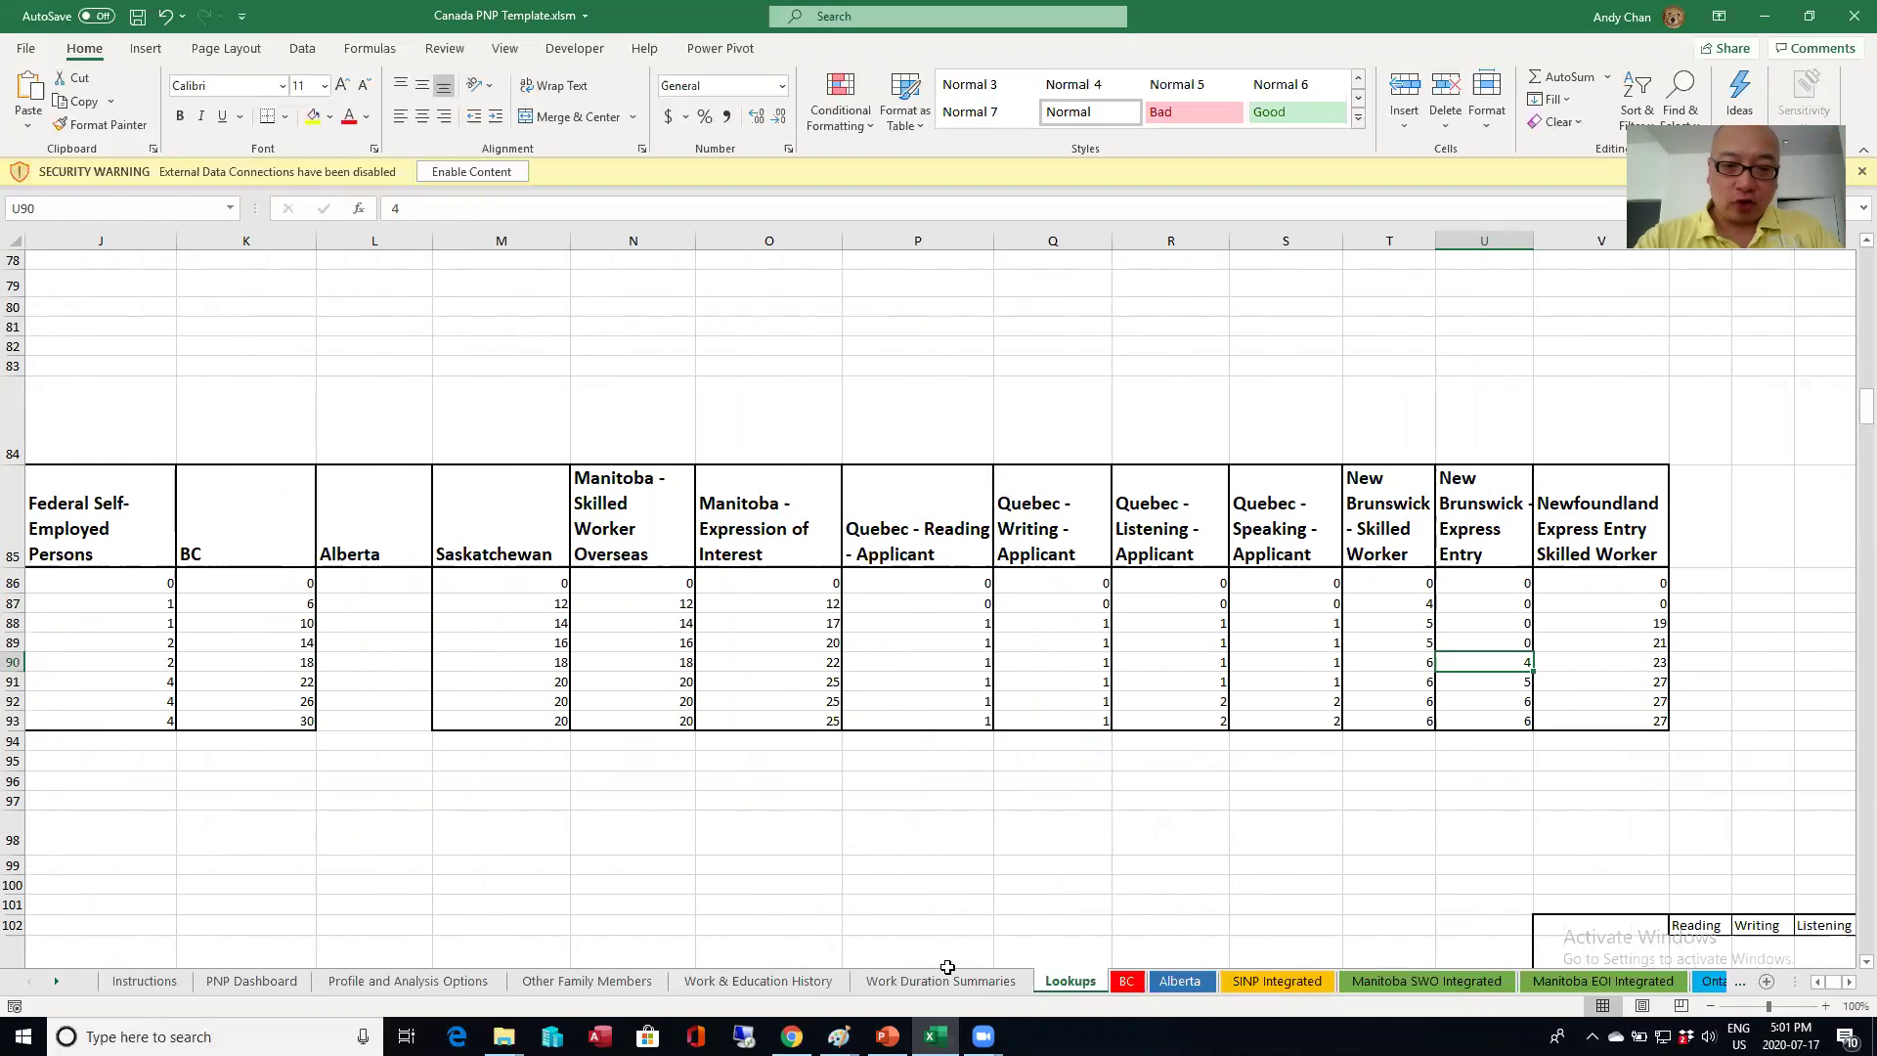
left_click(936, 1036)
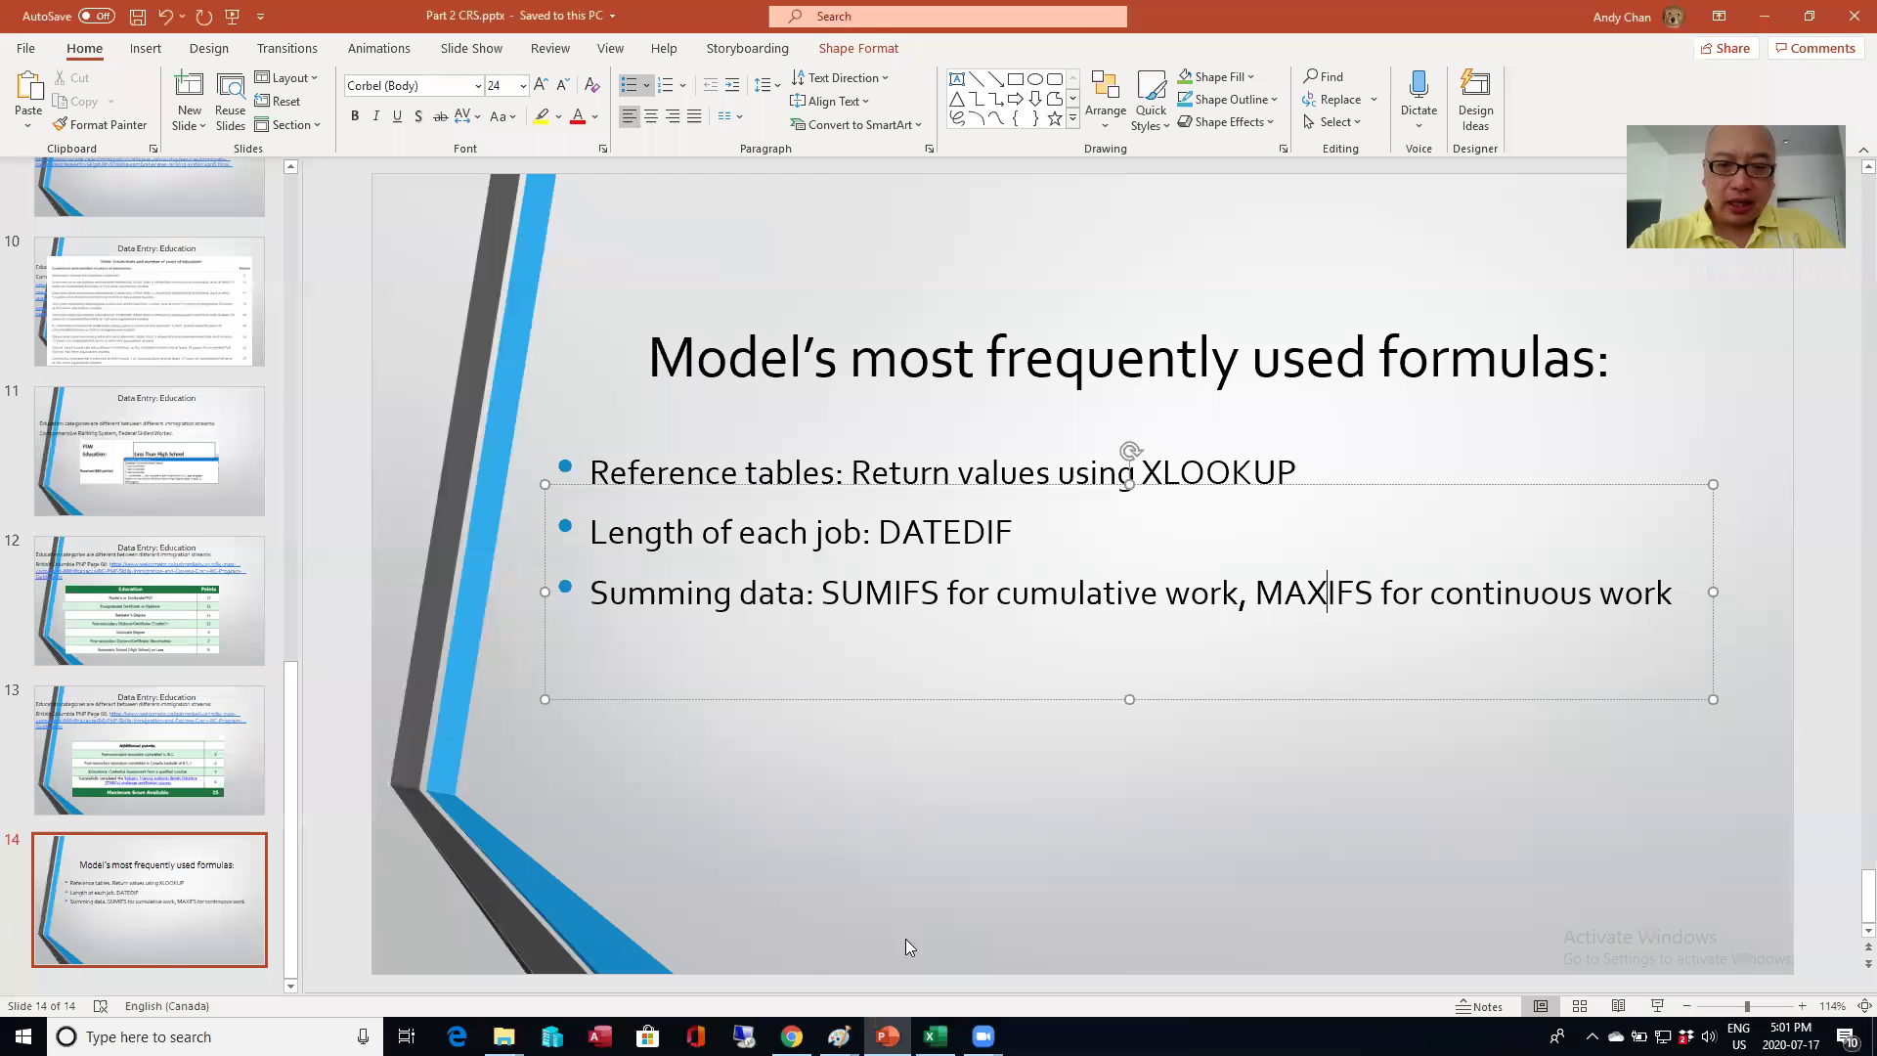
left_click(936, 1036)
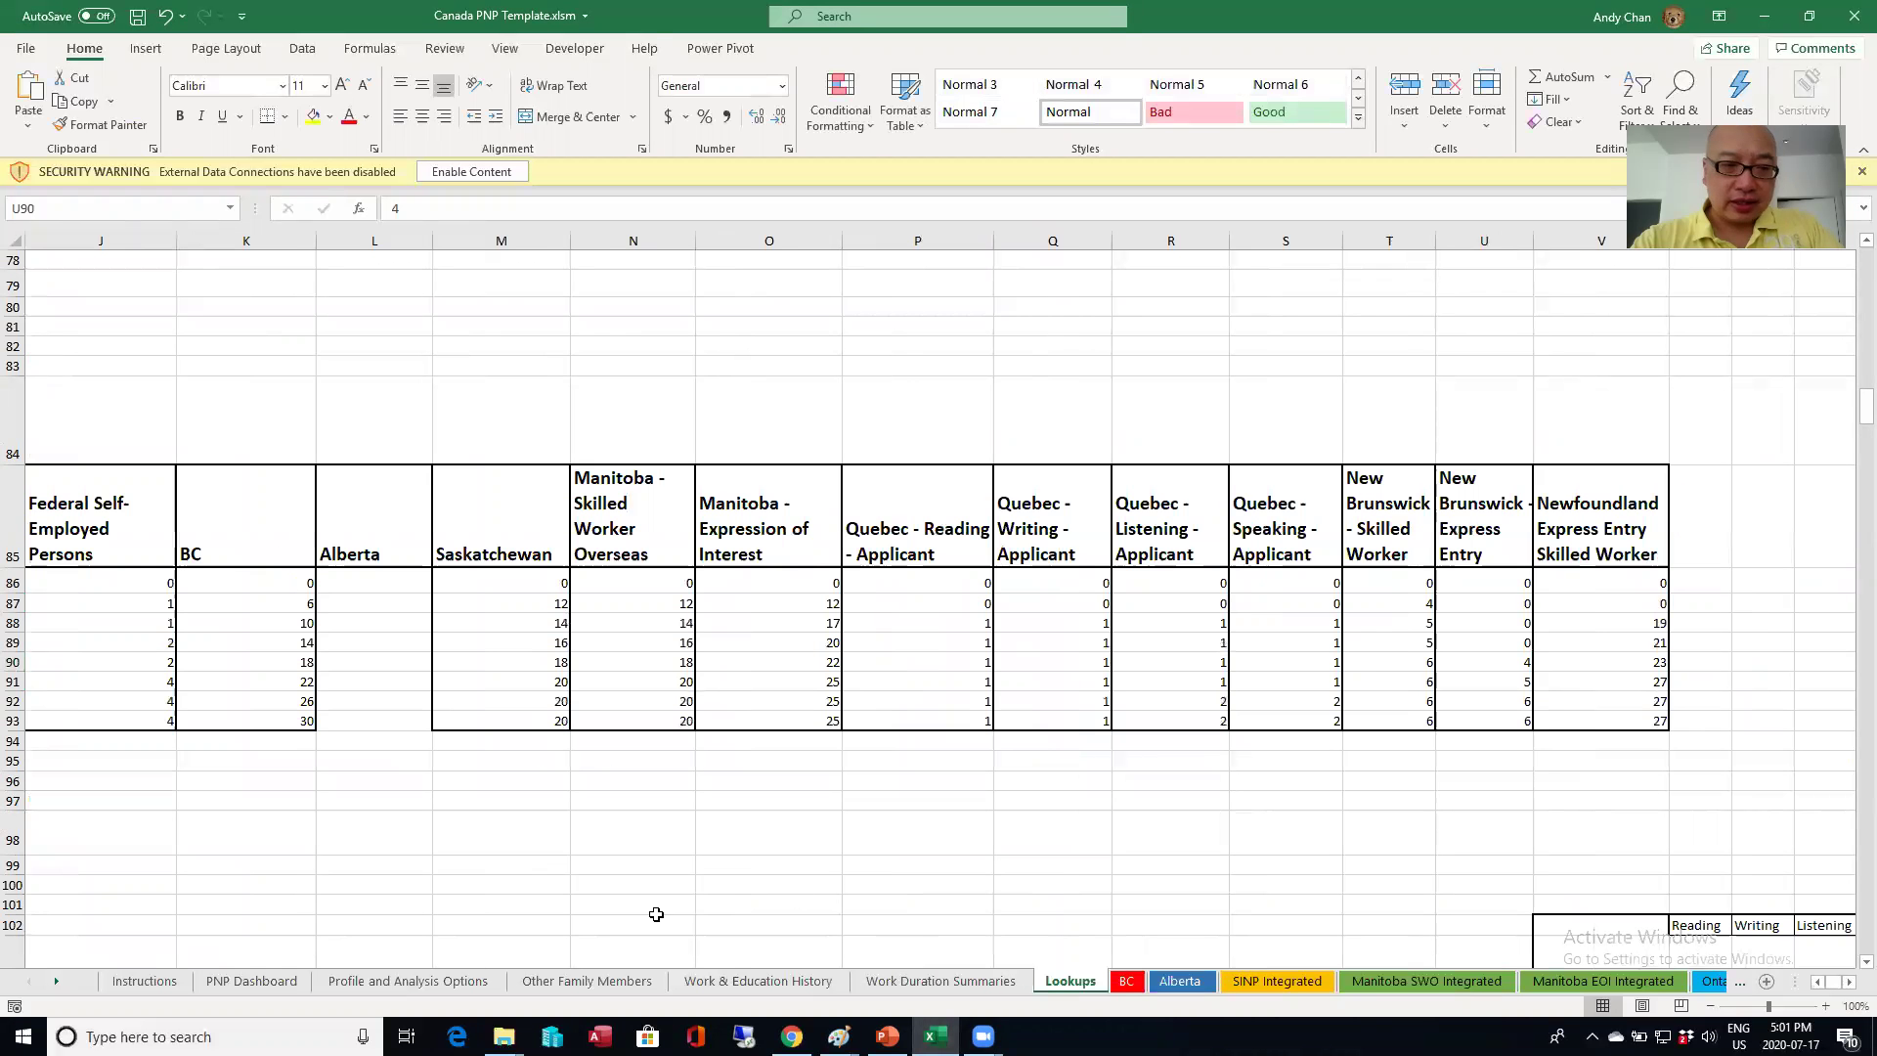
left_click(440, 982)
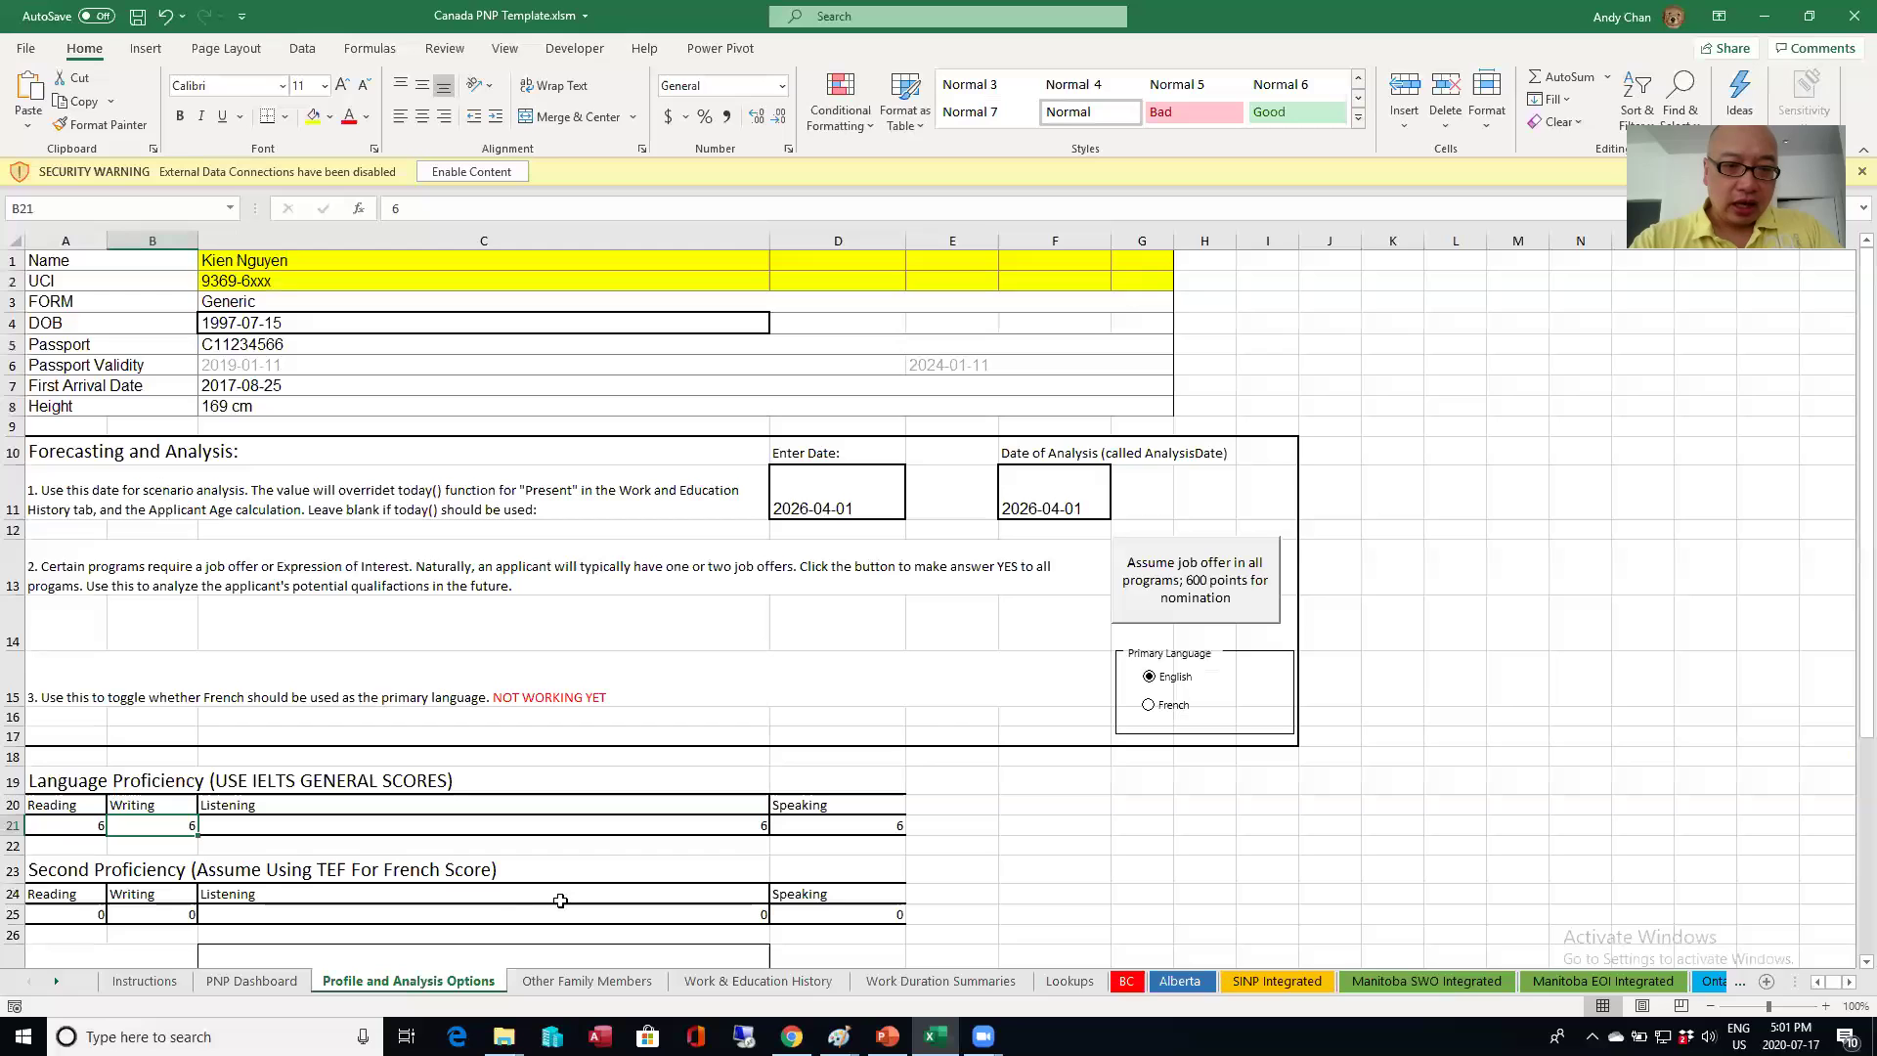
left_click(714, 982)
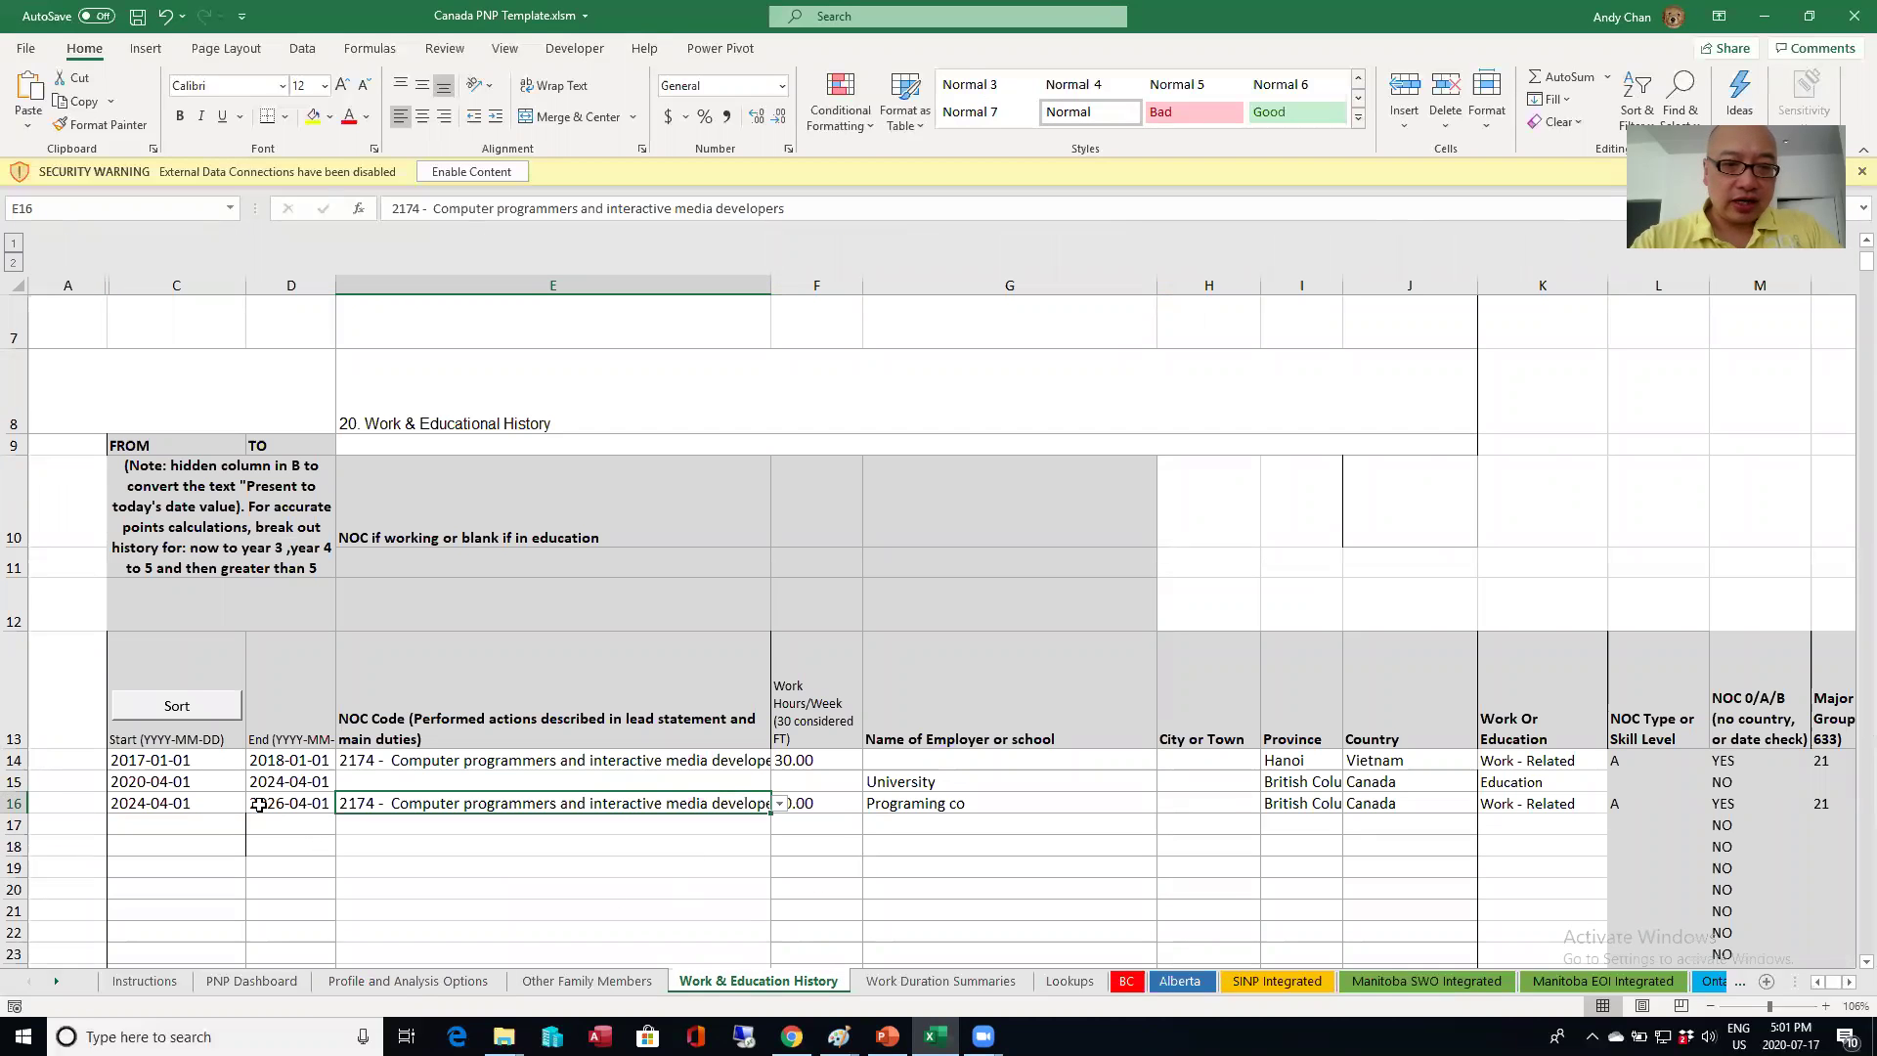
left_click(1271, 786)
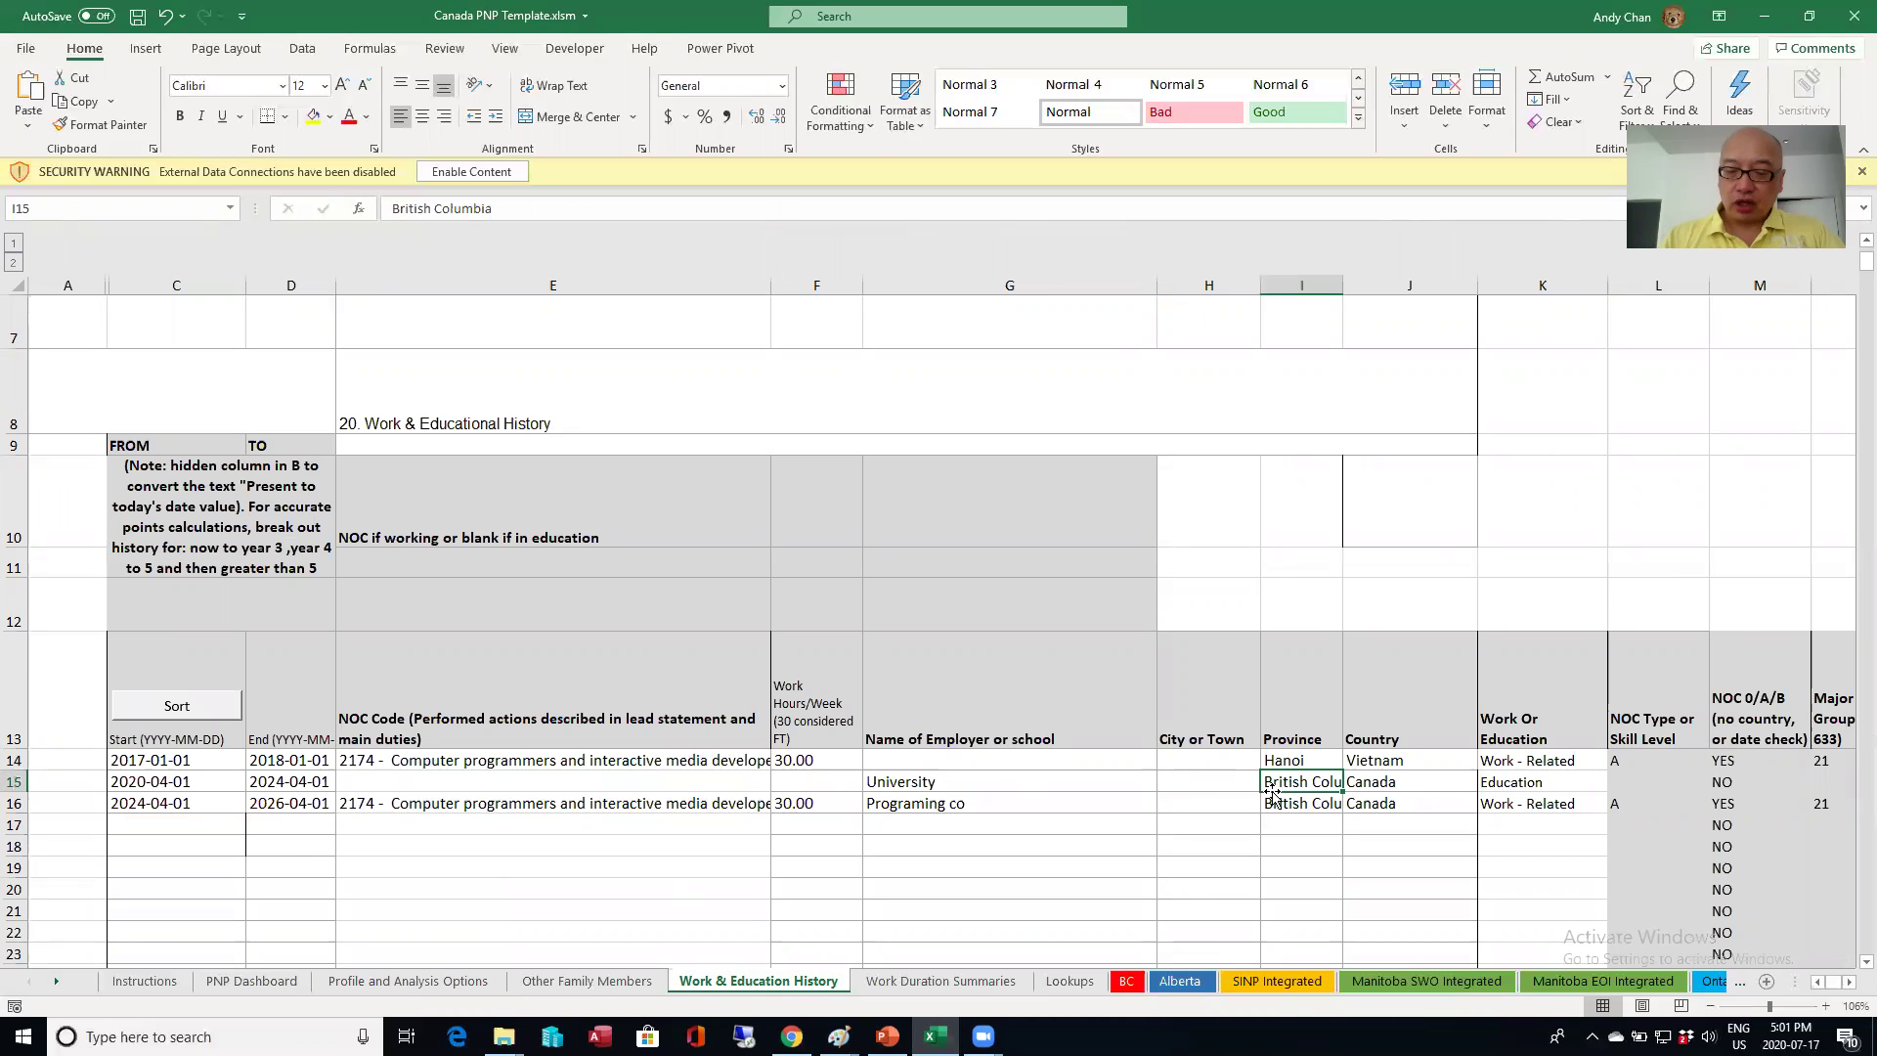
key("Right")
key("Right")
key("Right")
key("Right")
key("Right")
key("Right")
key("Right")
key("Right")
key("Right")
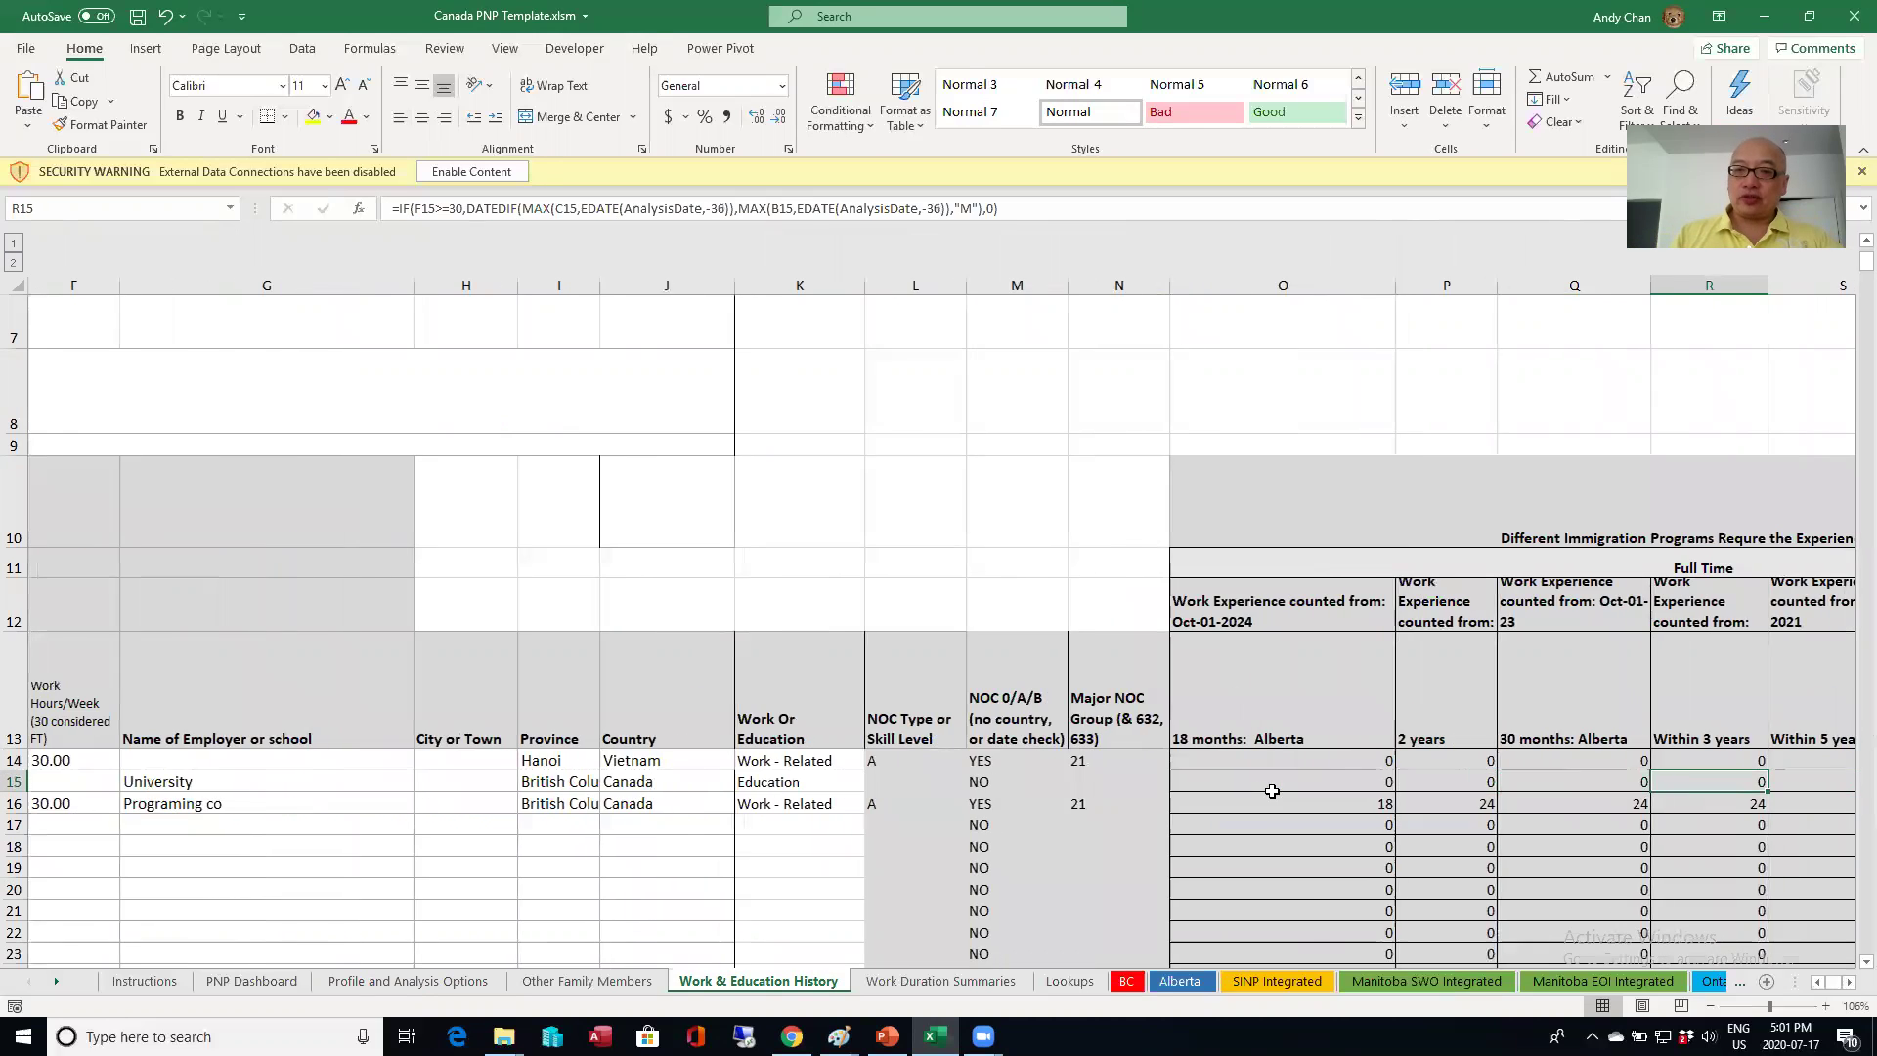
key("Right")
key("Down")
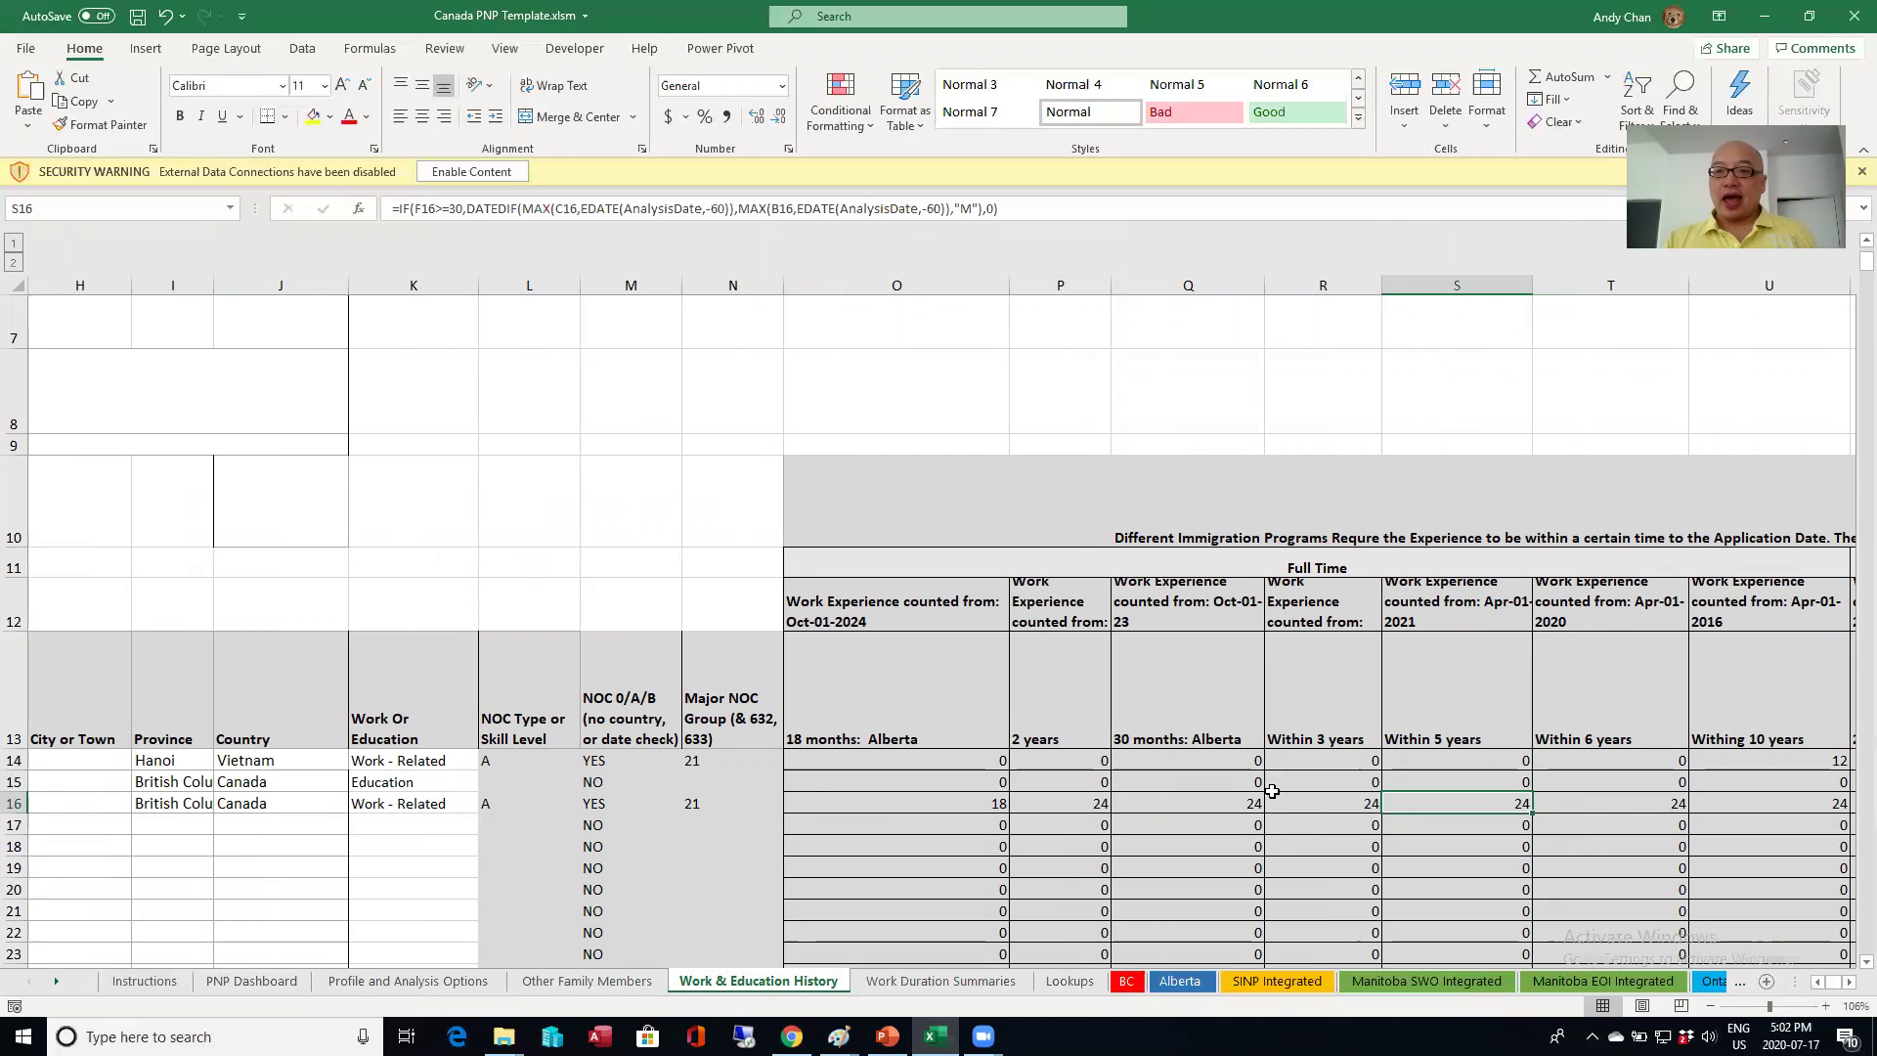
key("Left")
key("Left")
key("Right")
key("Right")
key("Right")
key("Right")
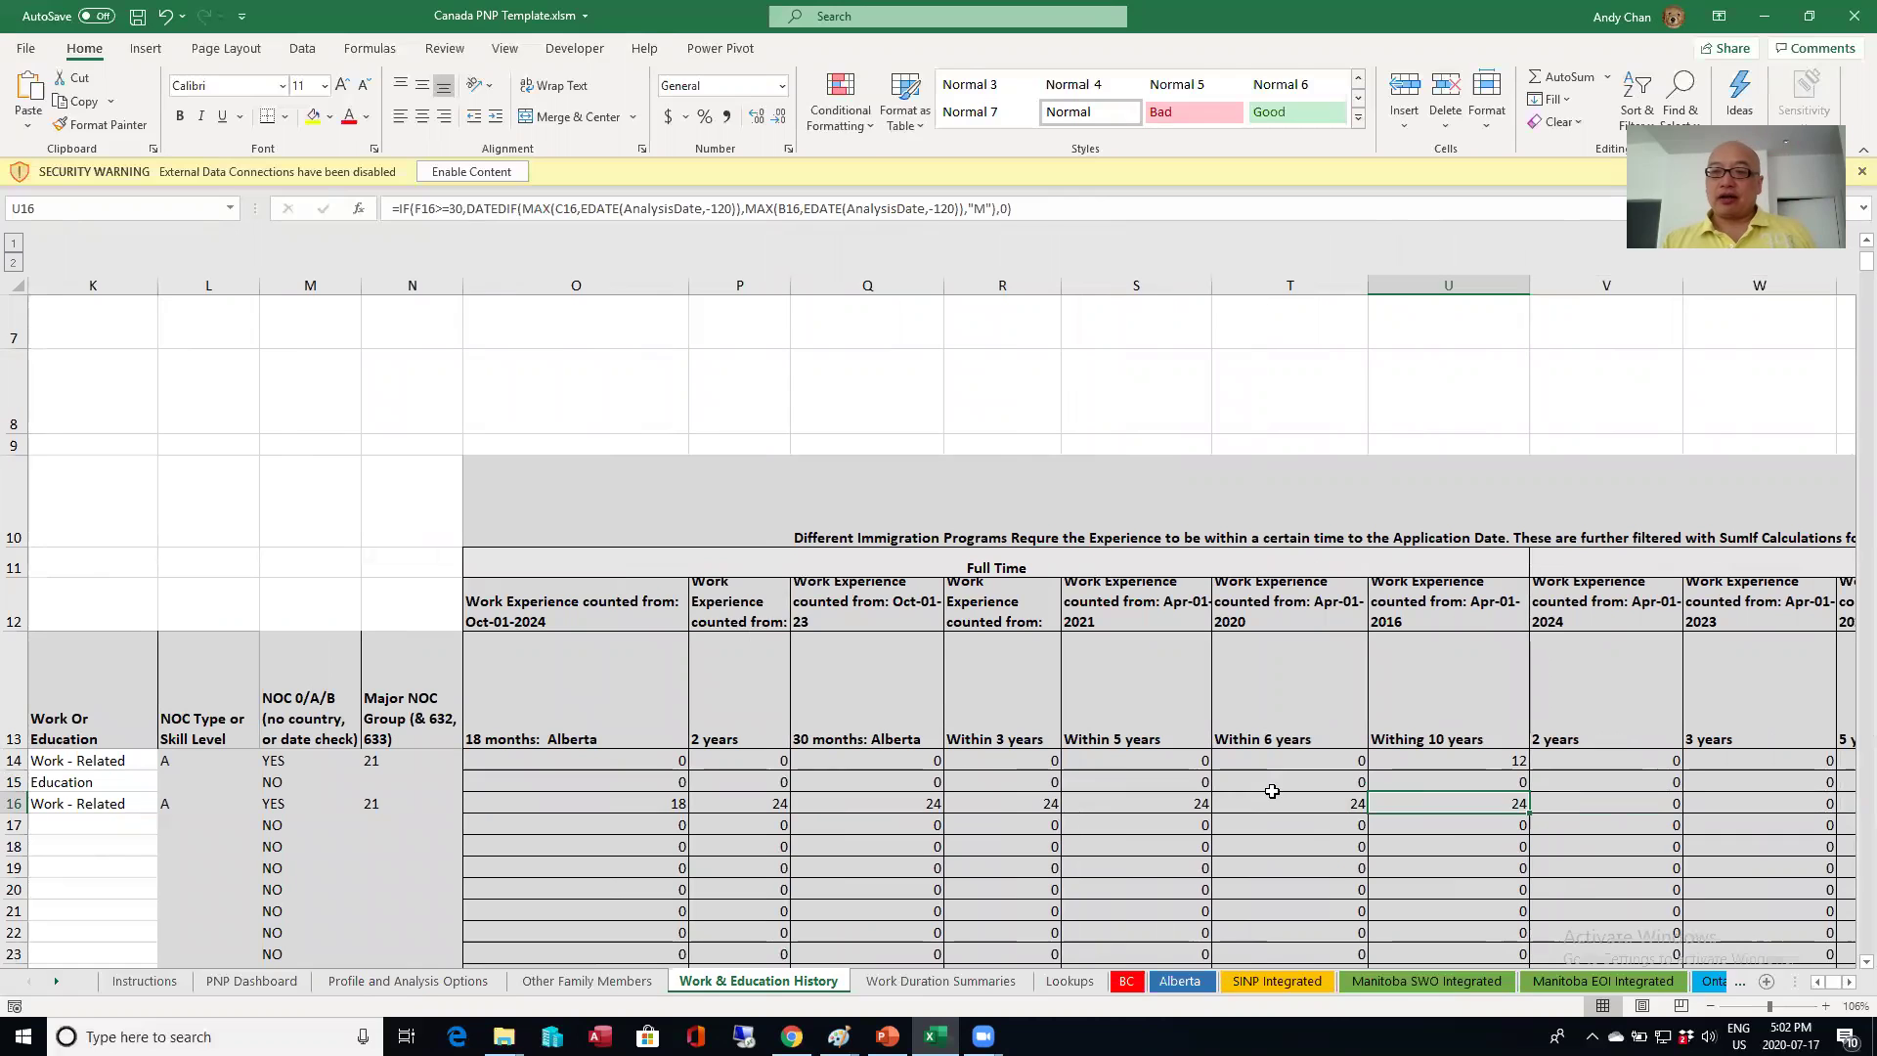
key("Left")
key("Left")
key("Left")
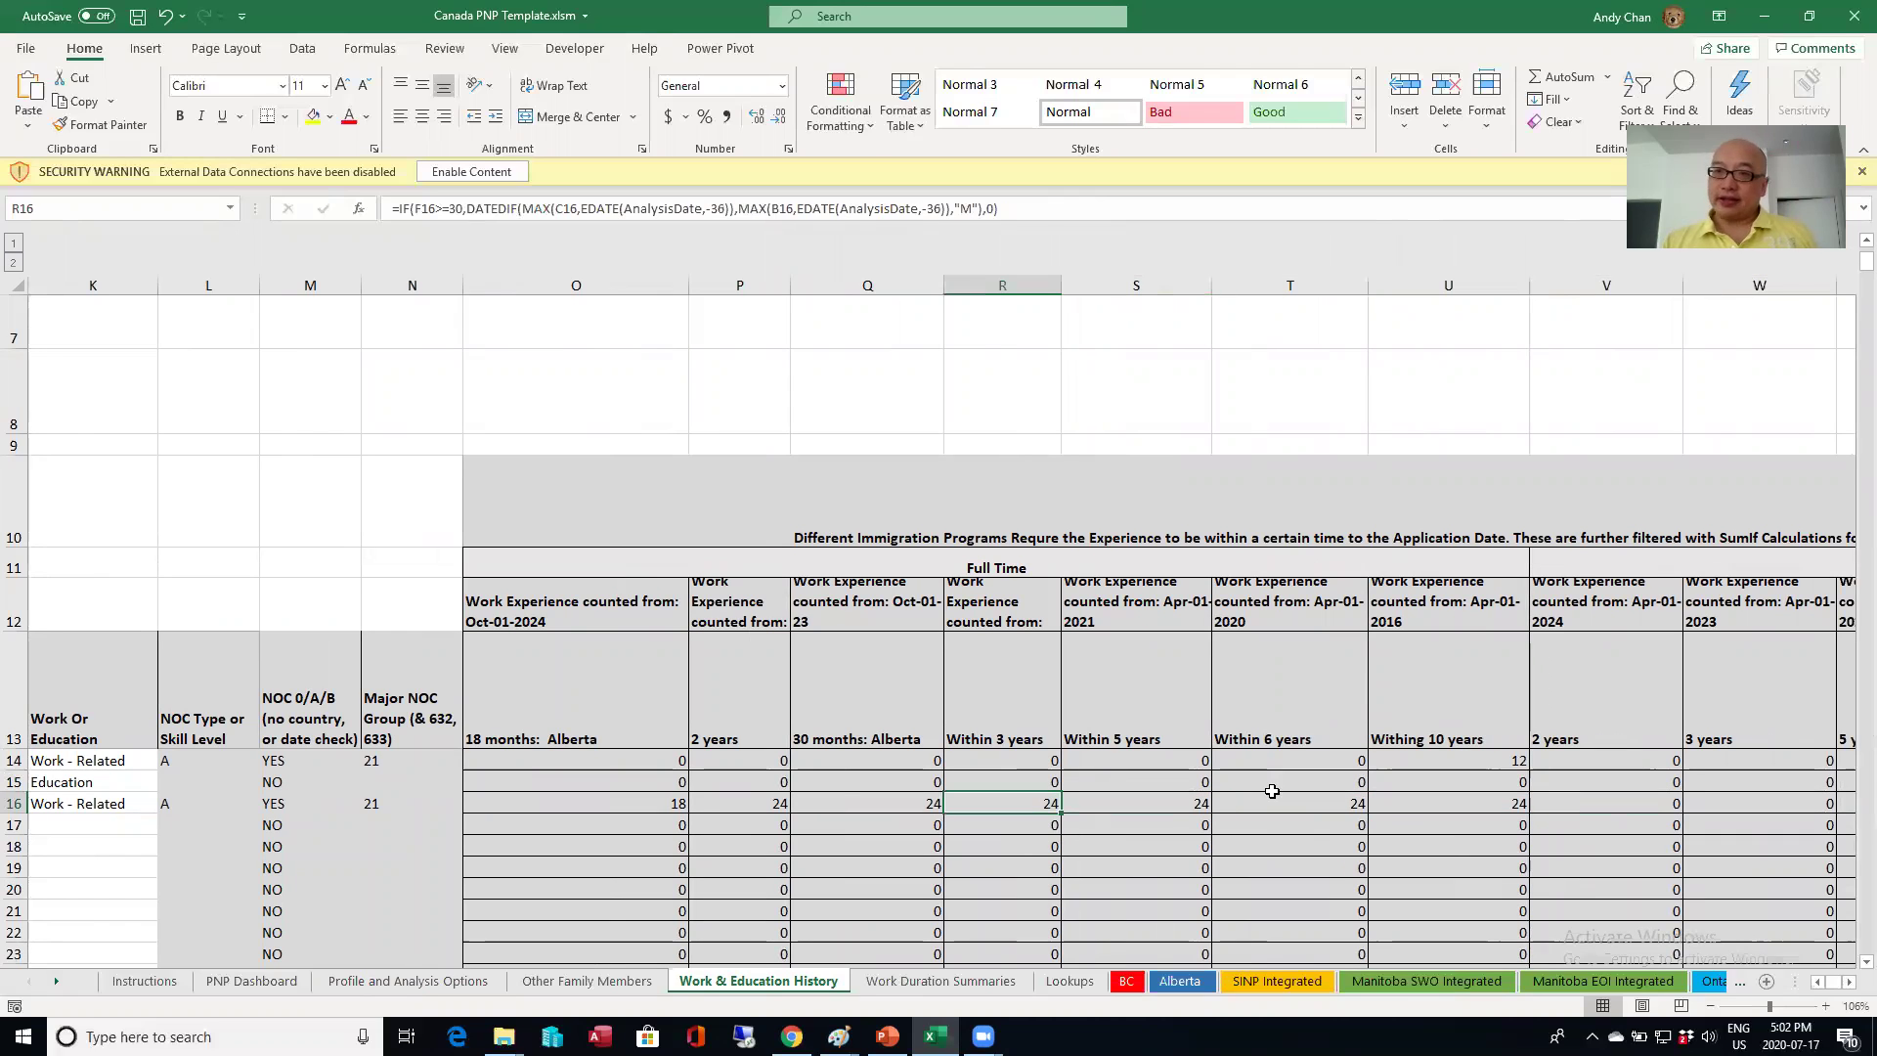
key("Left")
key("Right")
key("Right")
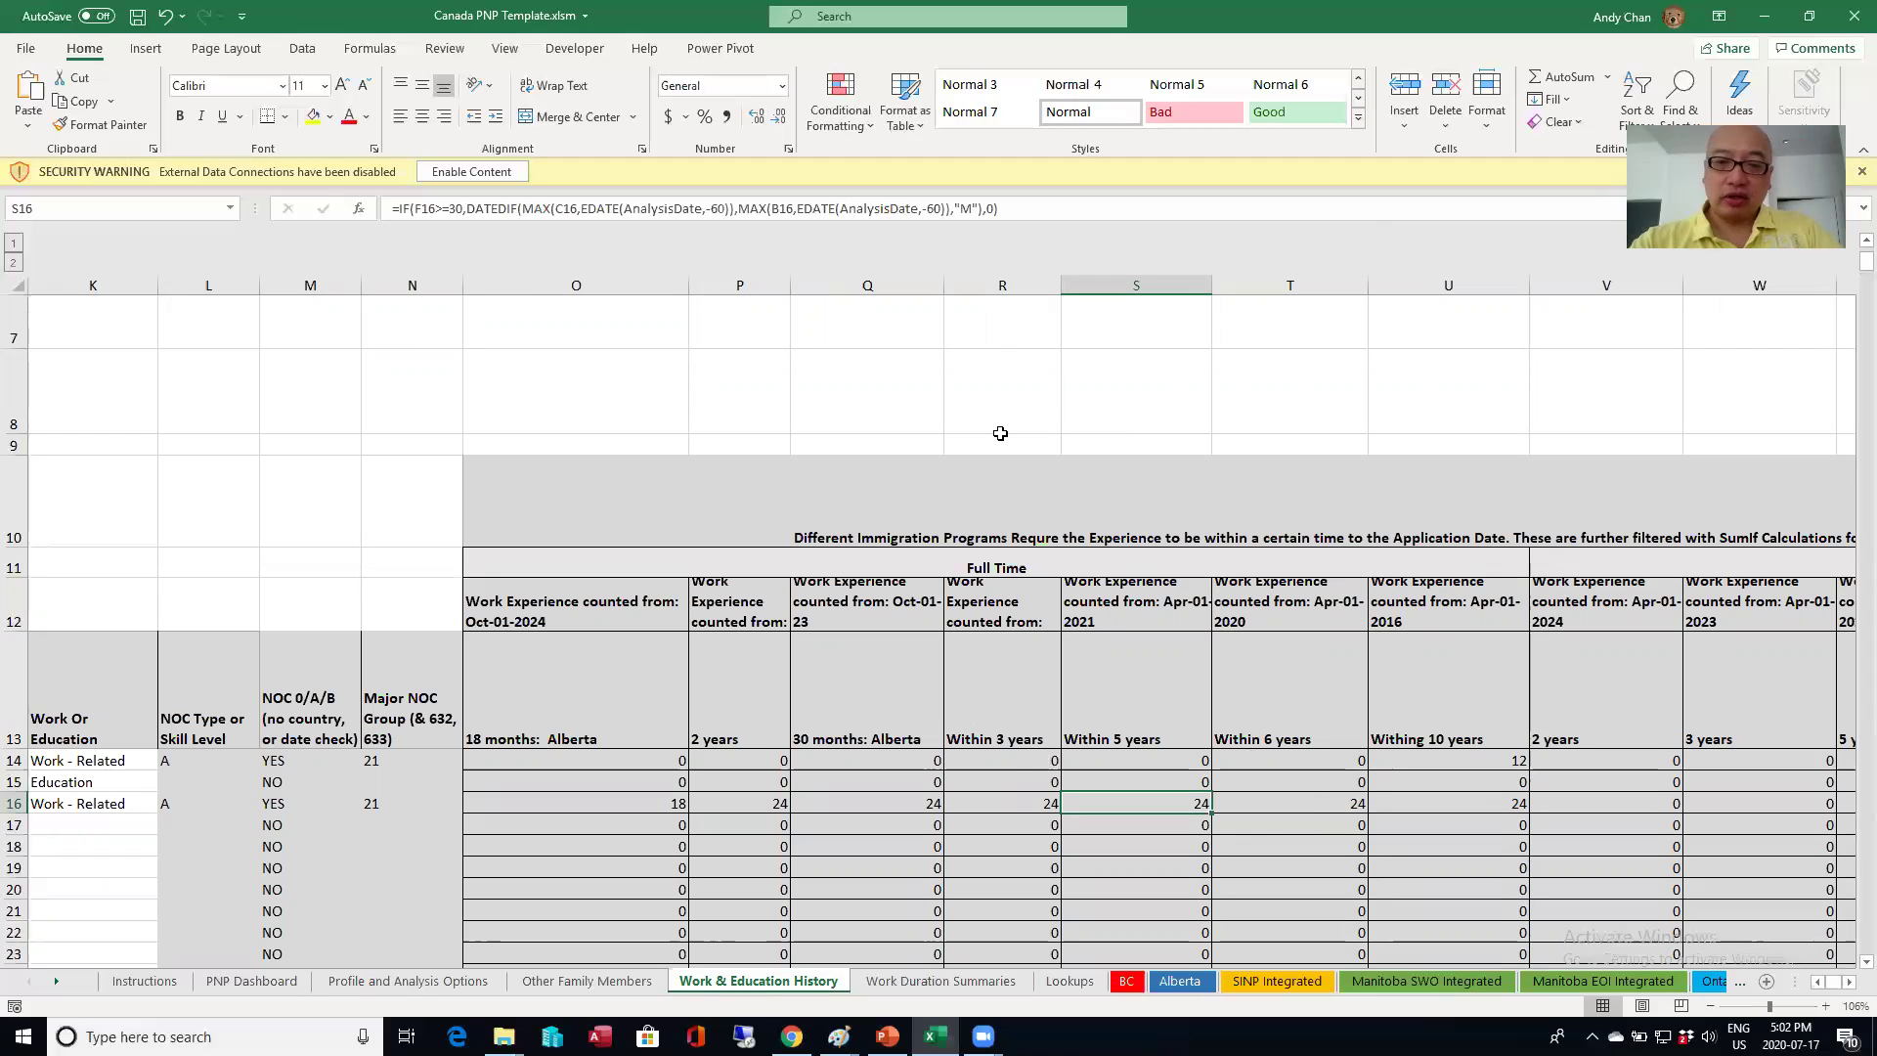
left_click(1012, 782)
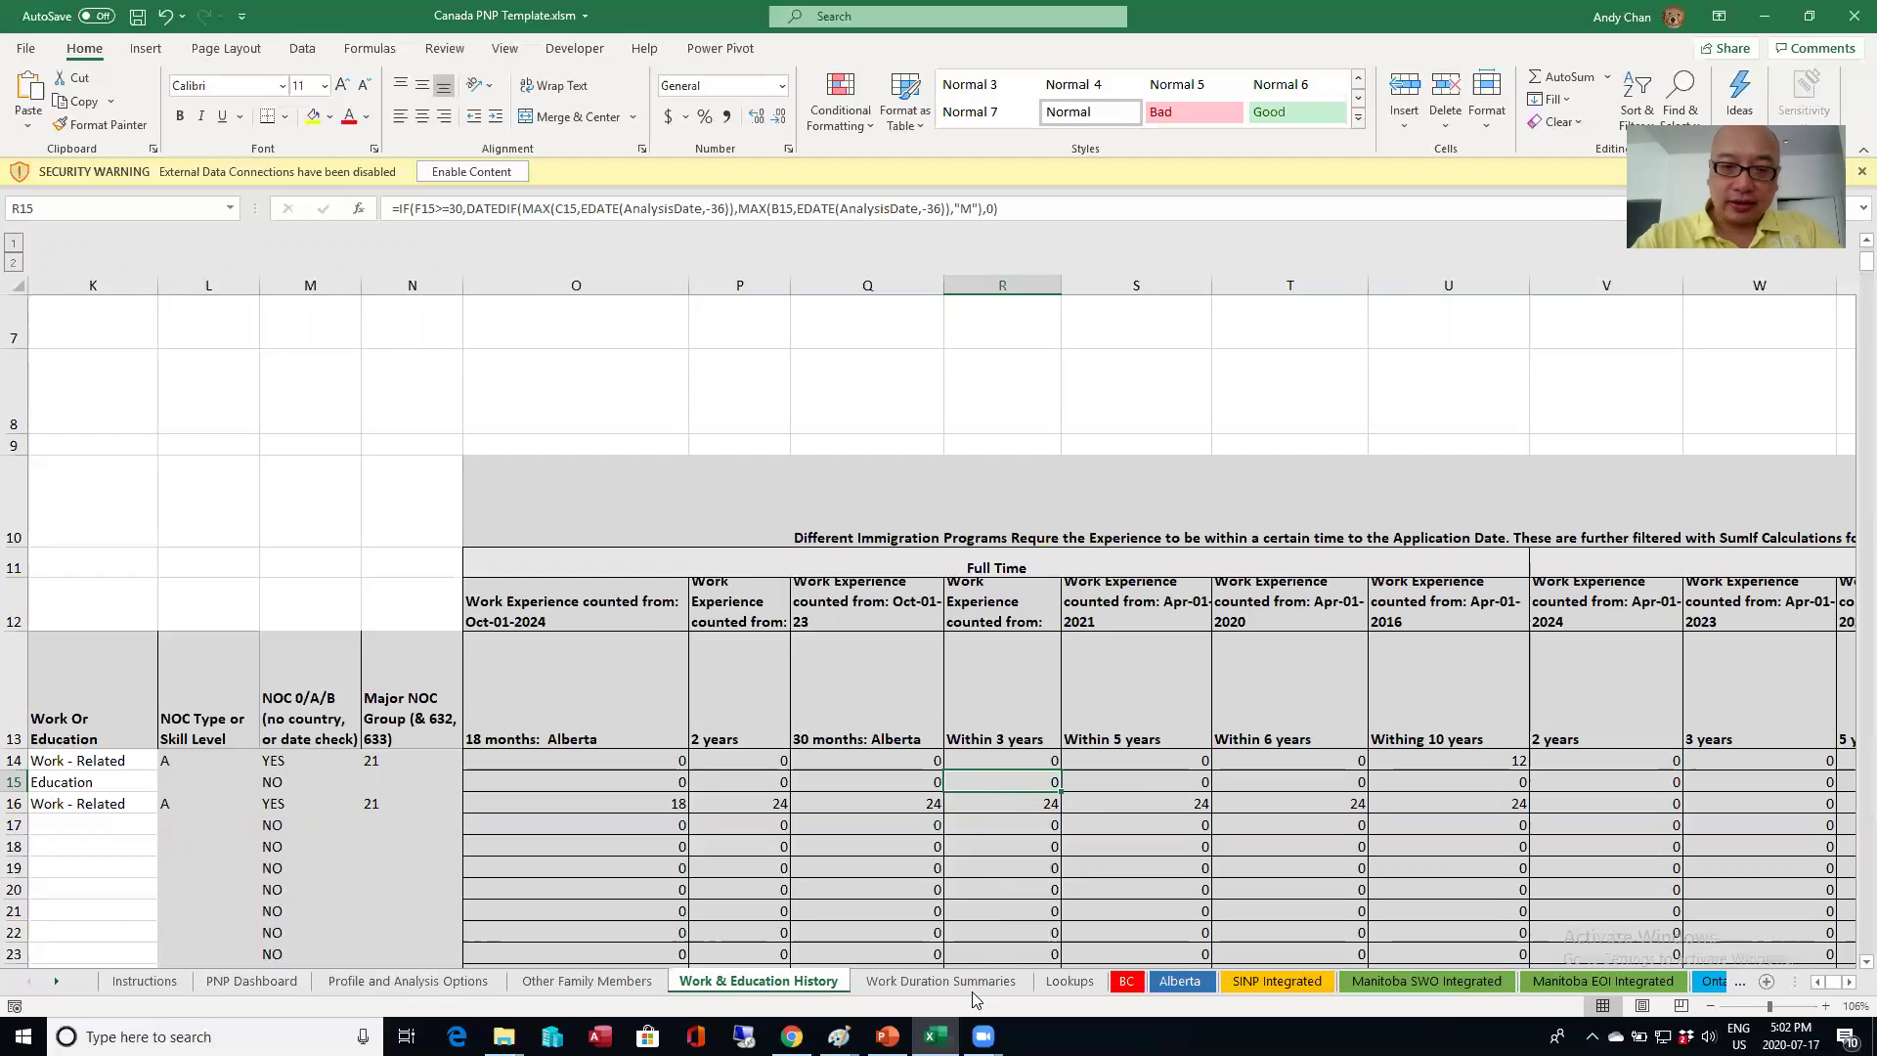
scroll(1009, 905, "down", 1)
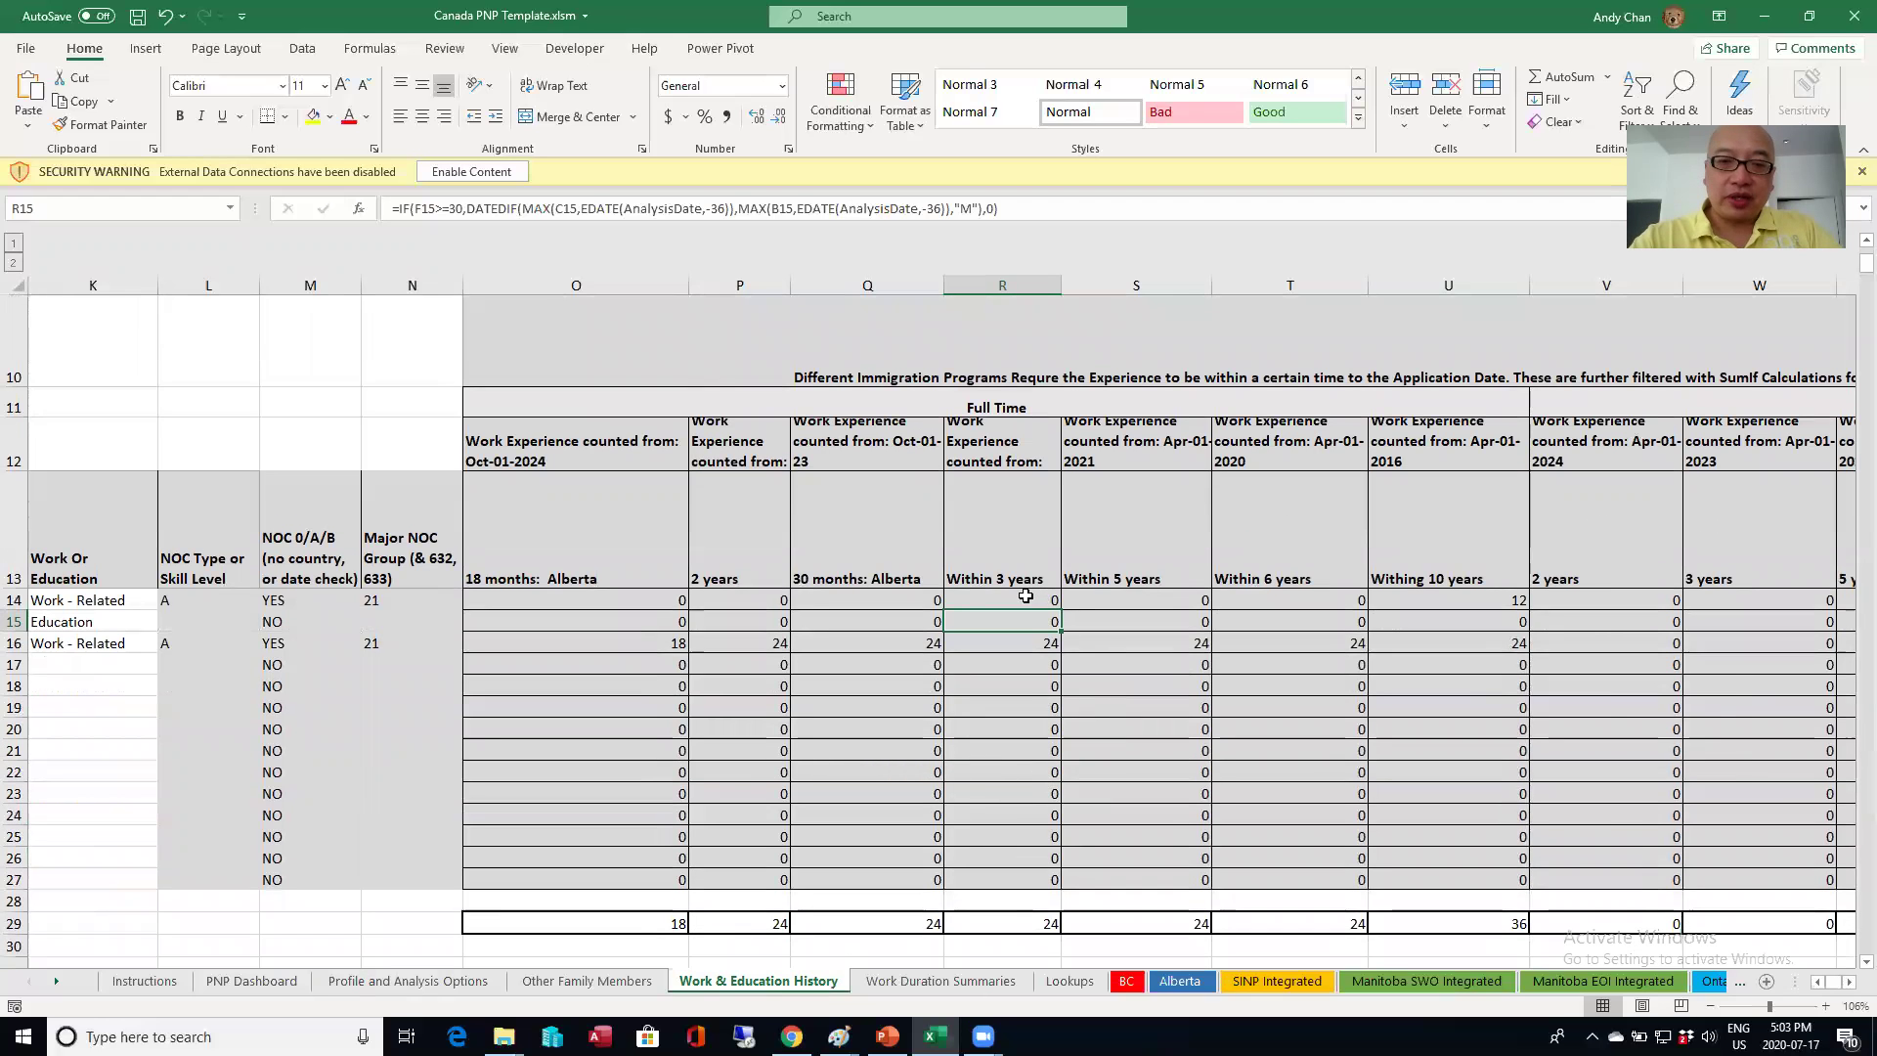
left_click_drag(1026, 596, 1007, 690)
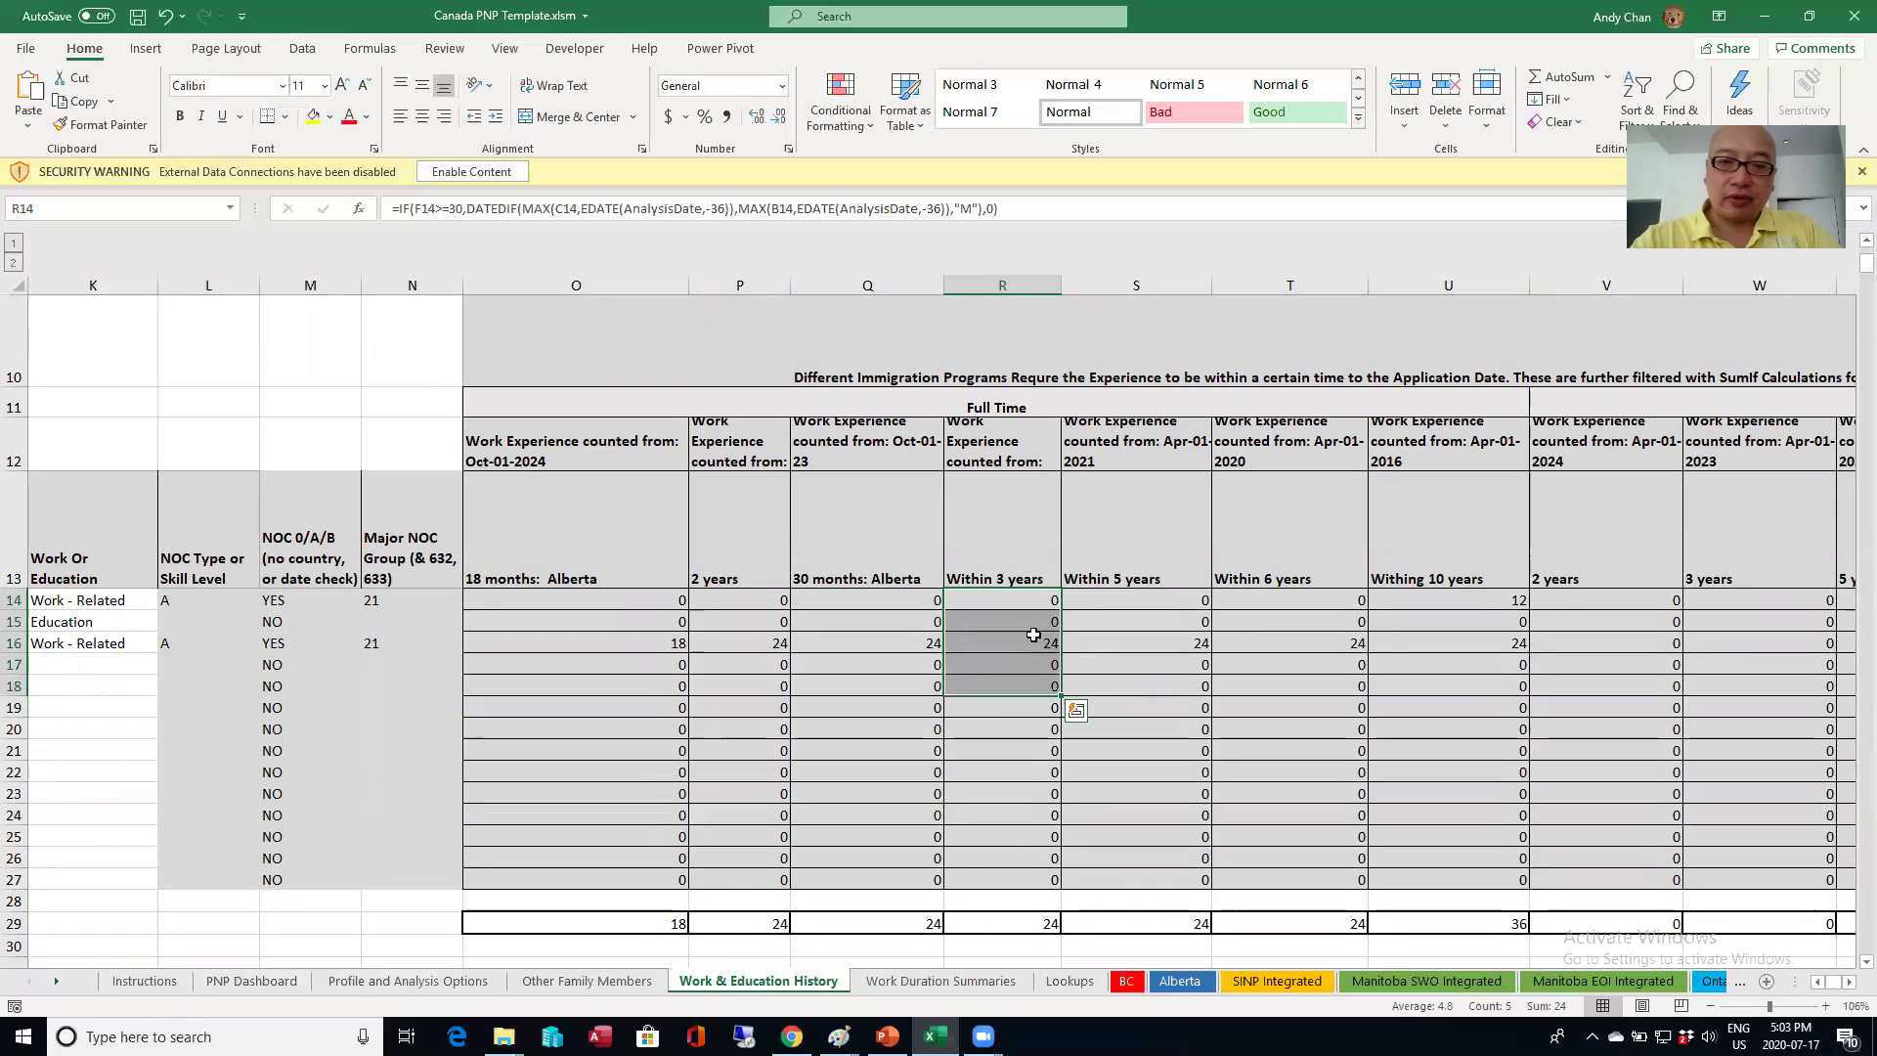
left_click(1034, 638)
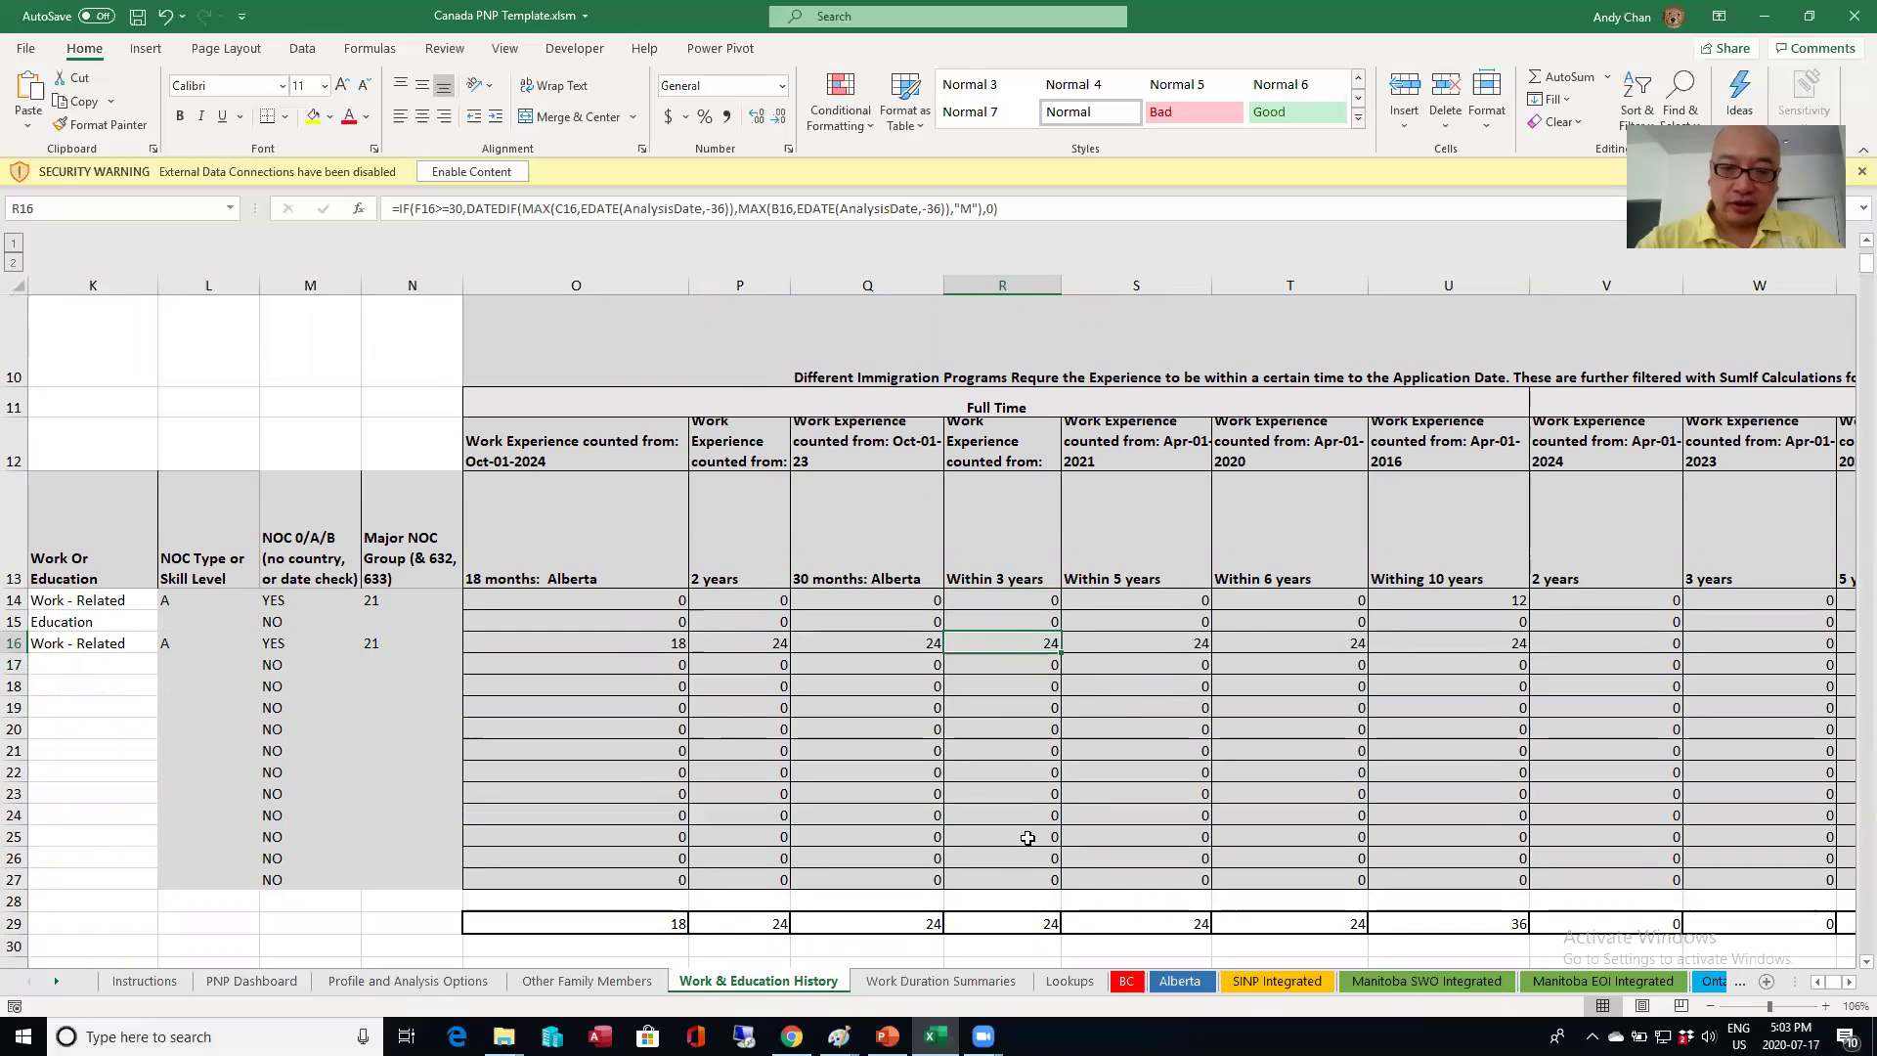
left_click(1021, 920)
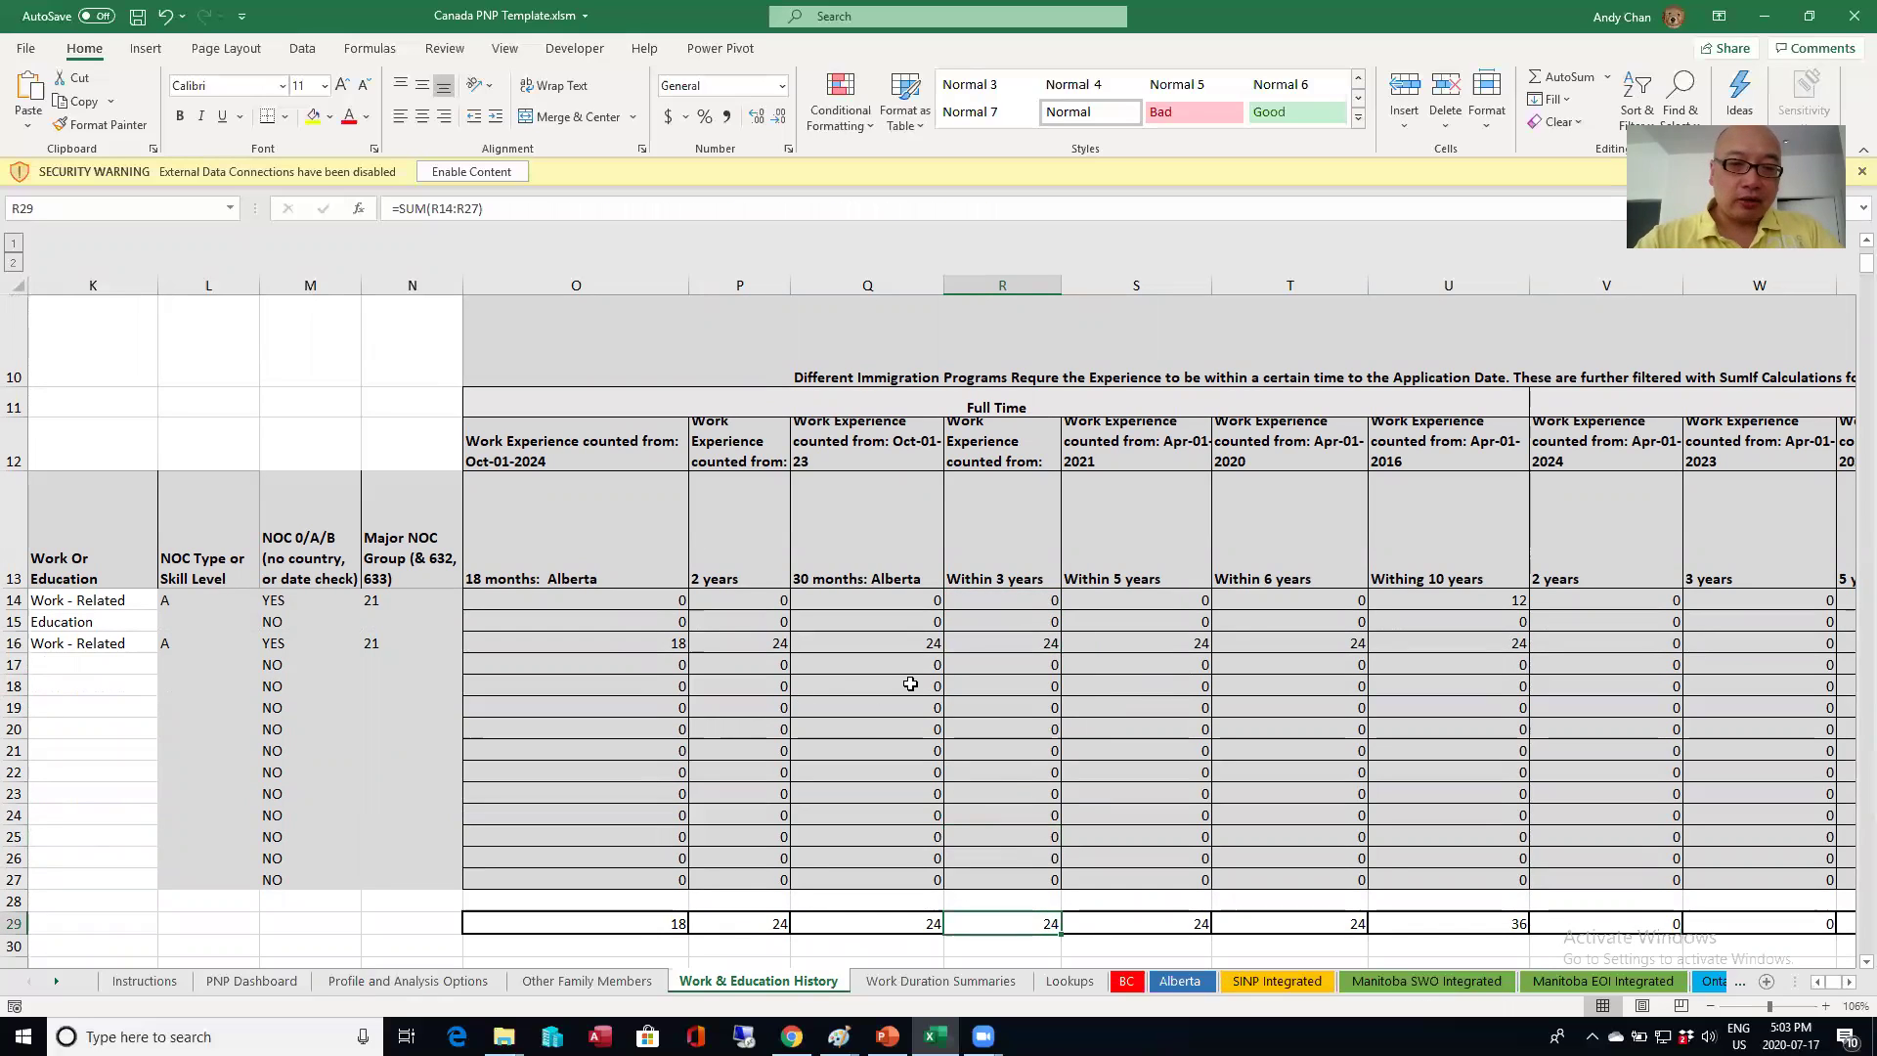
left_click(607, 659)
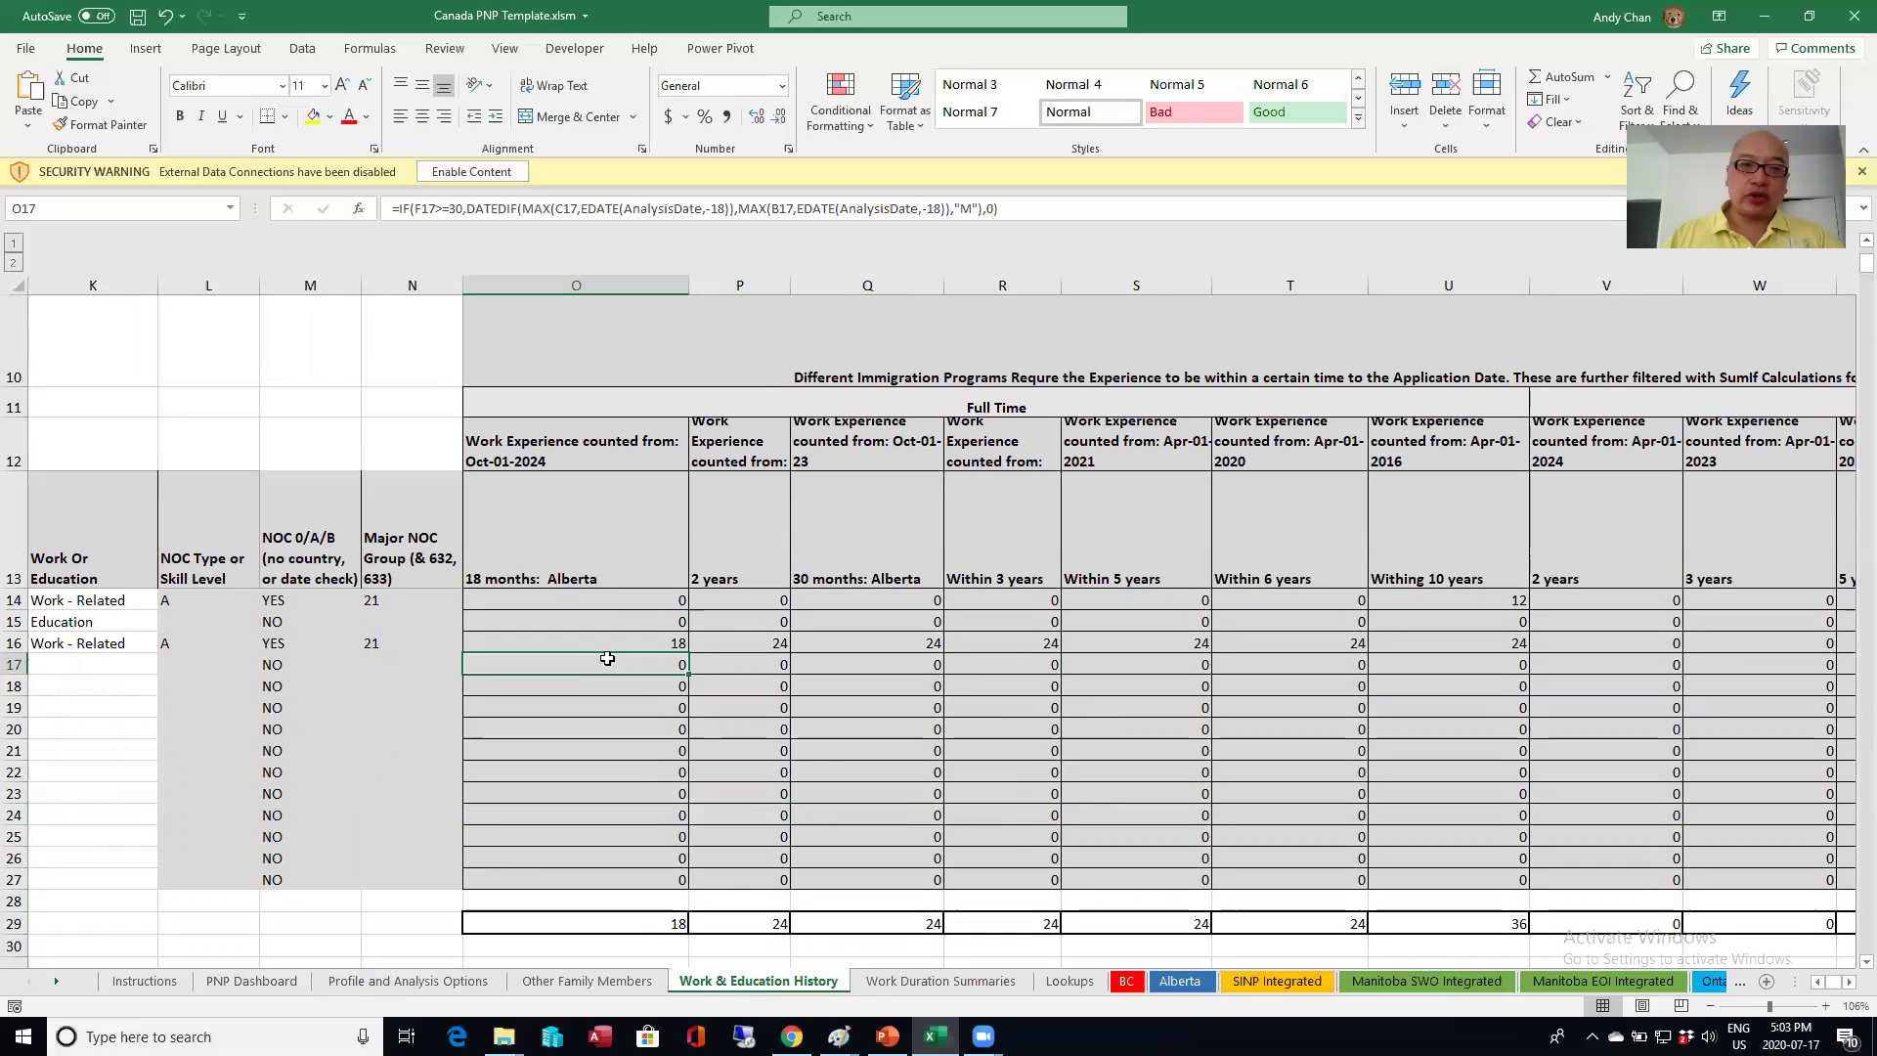
key("Right")
key("Right")
key("Home")
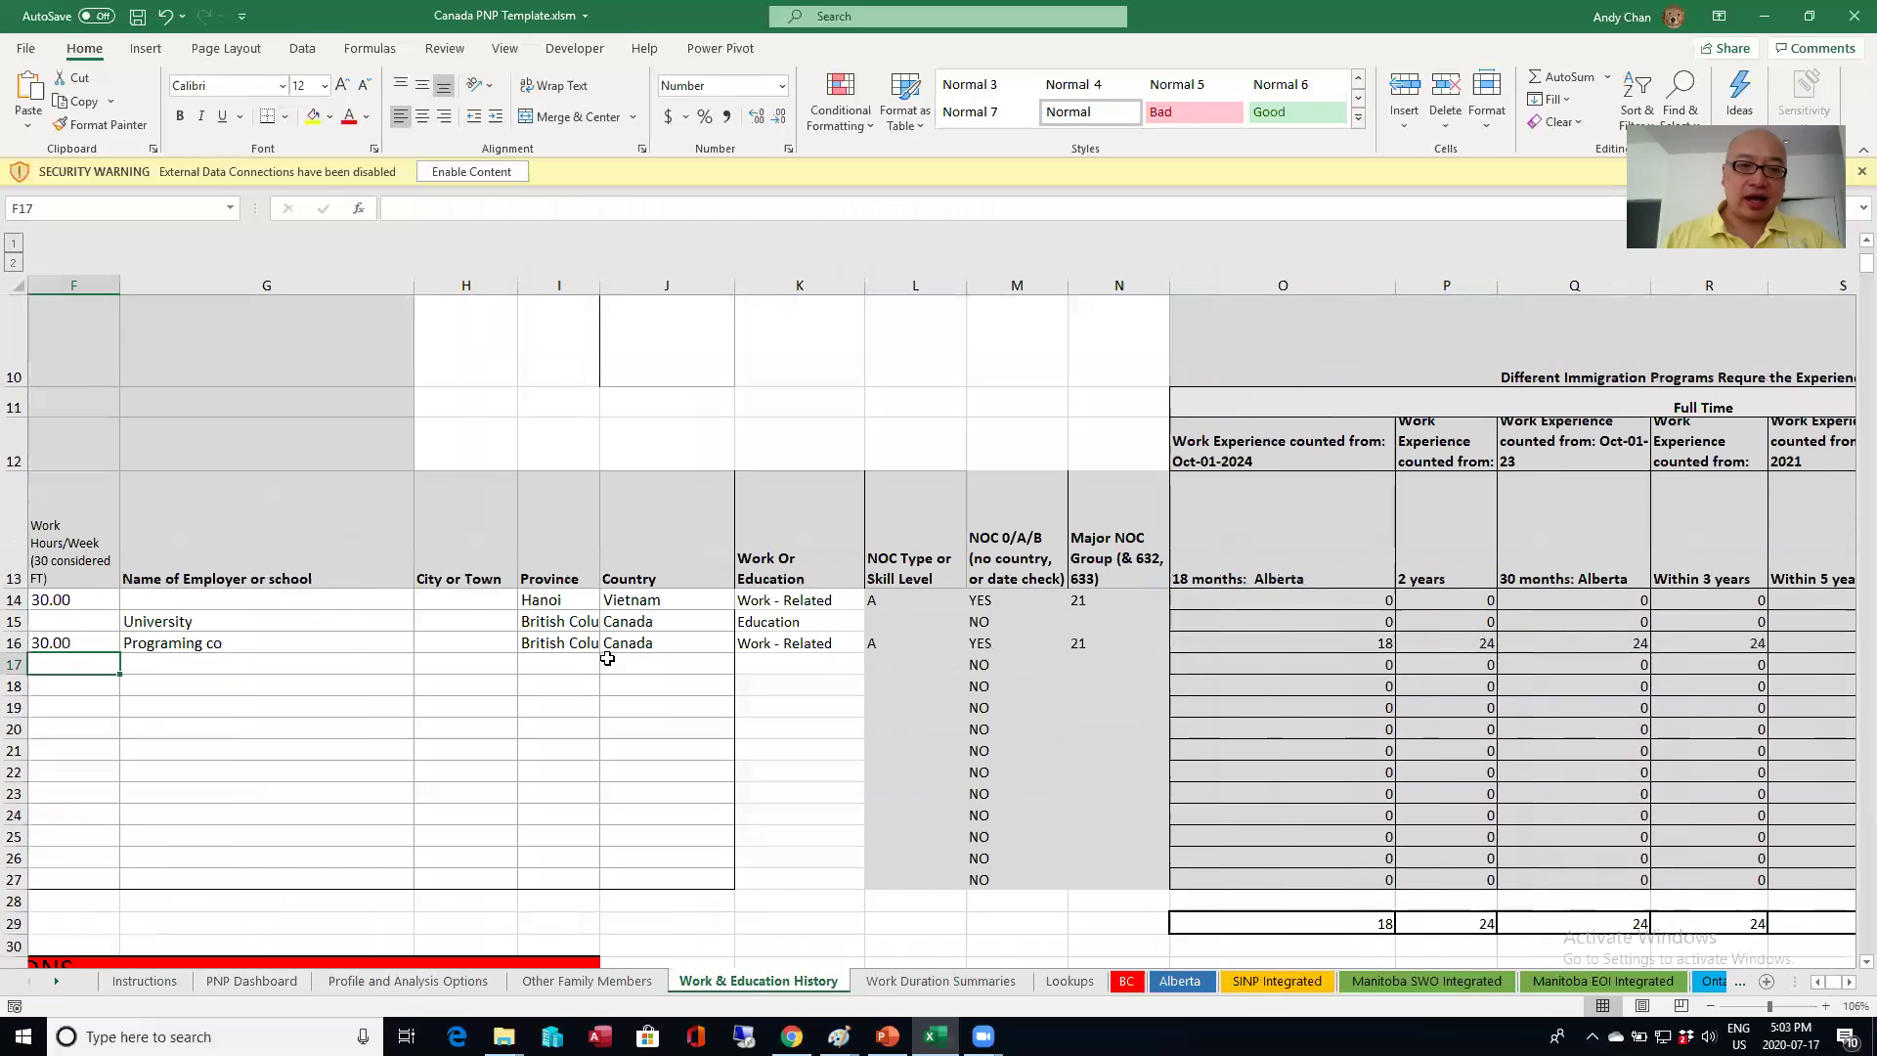
key("Right")
key("Right")
key("Right")
key("Right")
key("Up")
key("Left")
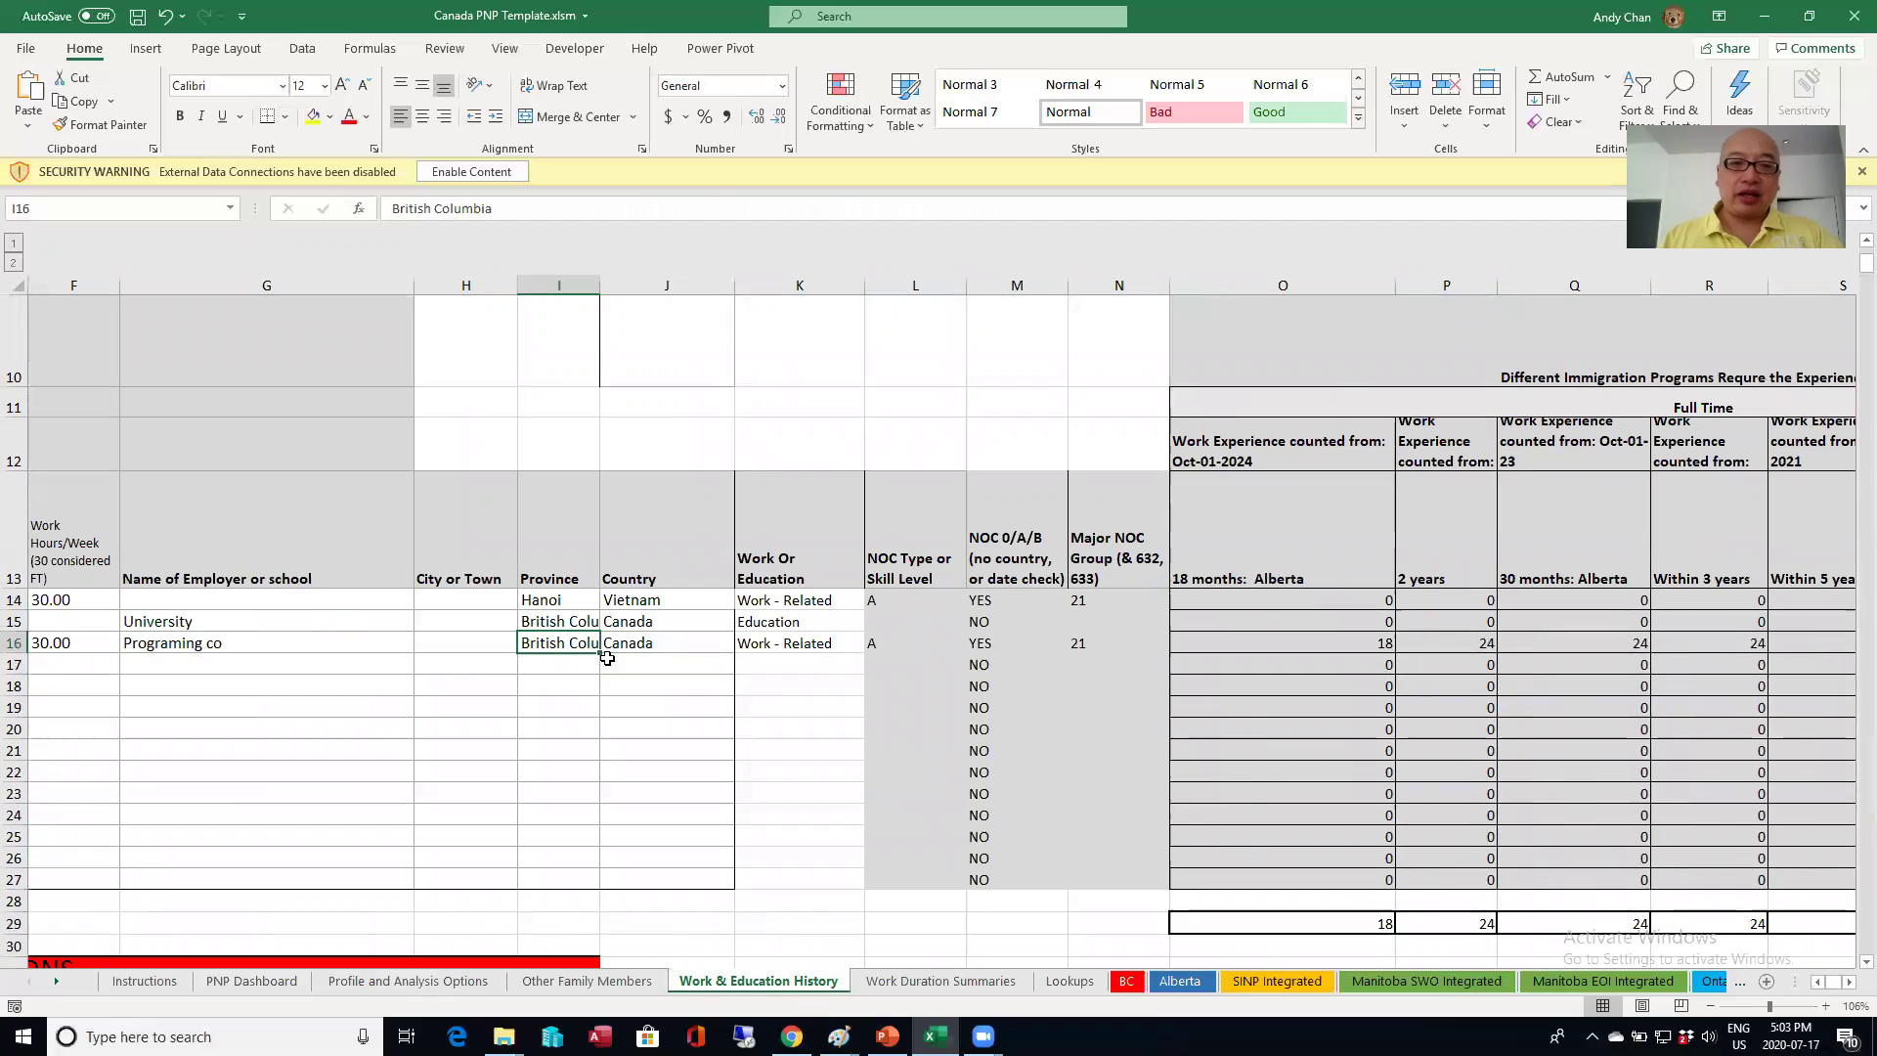
key("Up")
key("Right")
key("Right")
key("Right")
key("Right")
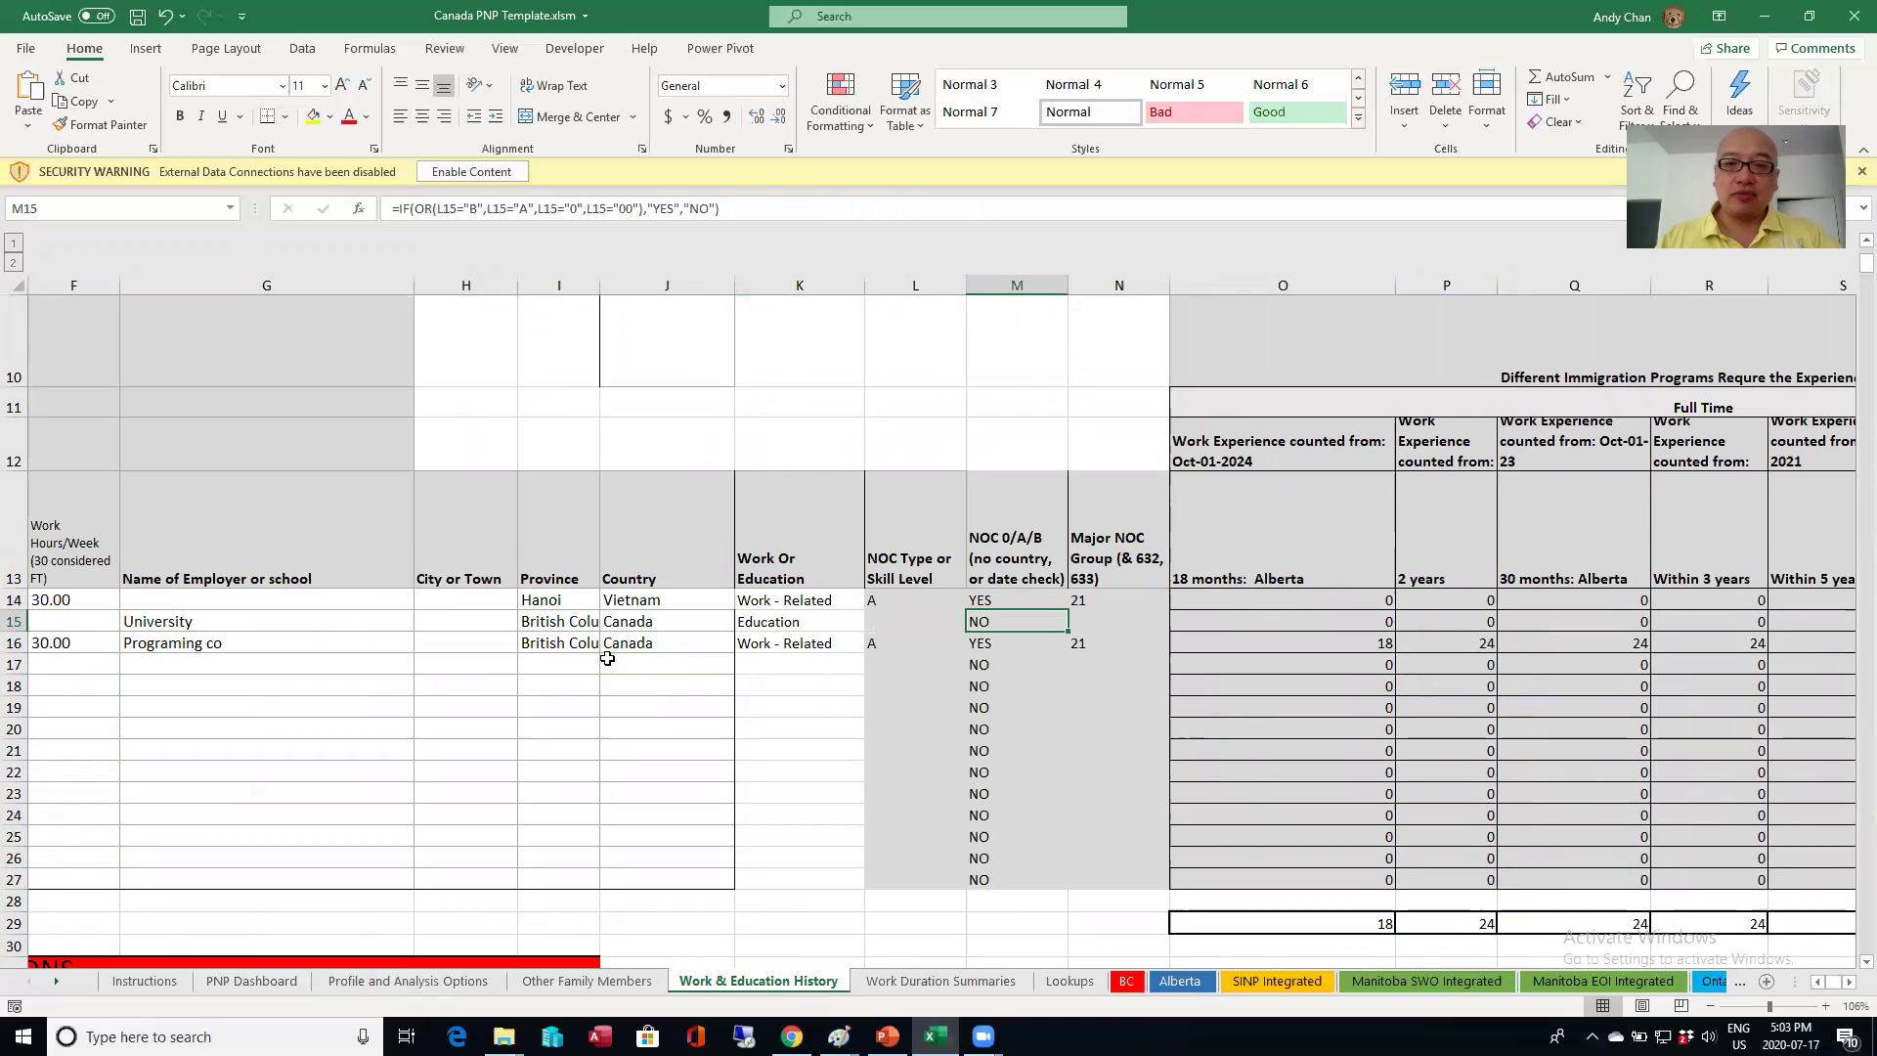
key("Right")
key("Right")
key("Right")
key("Right")
key("Right")
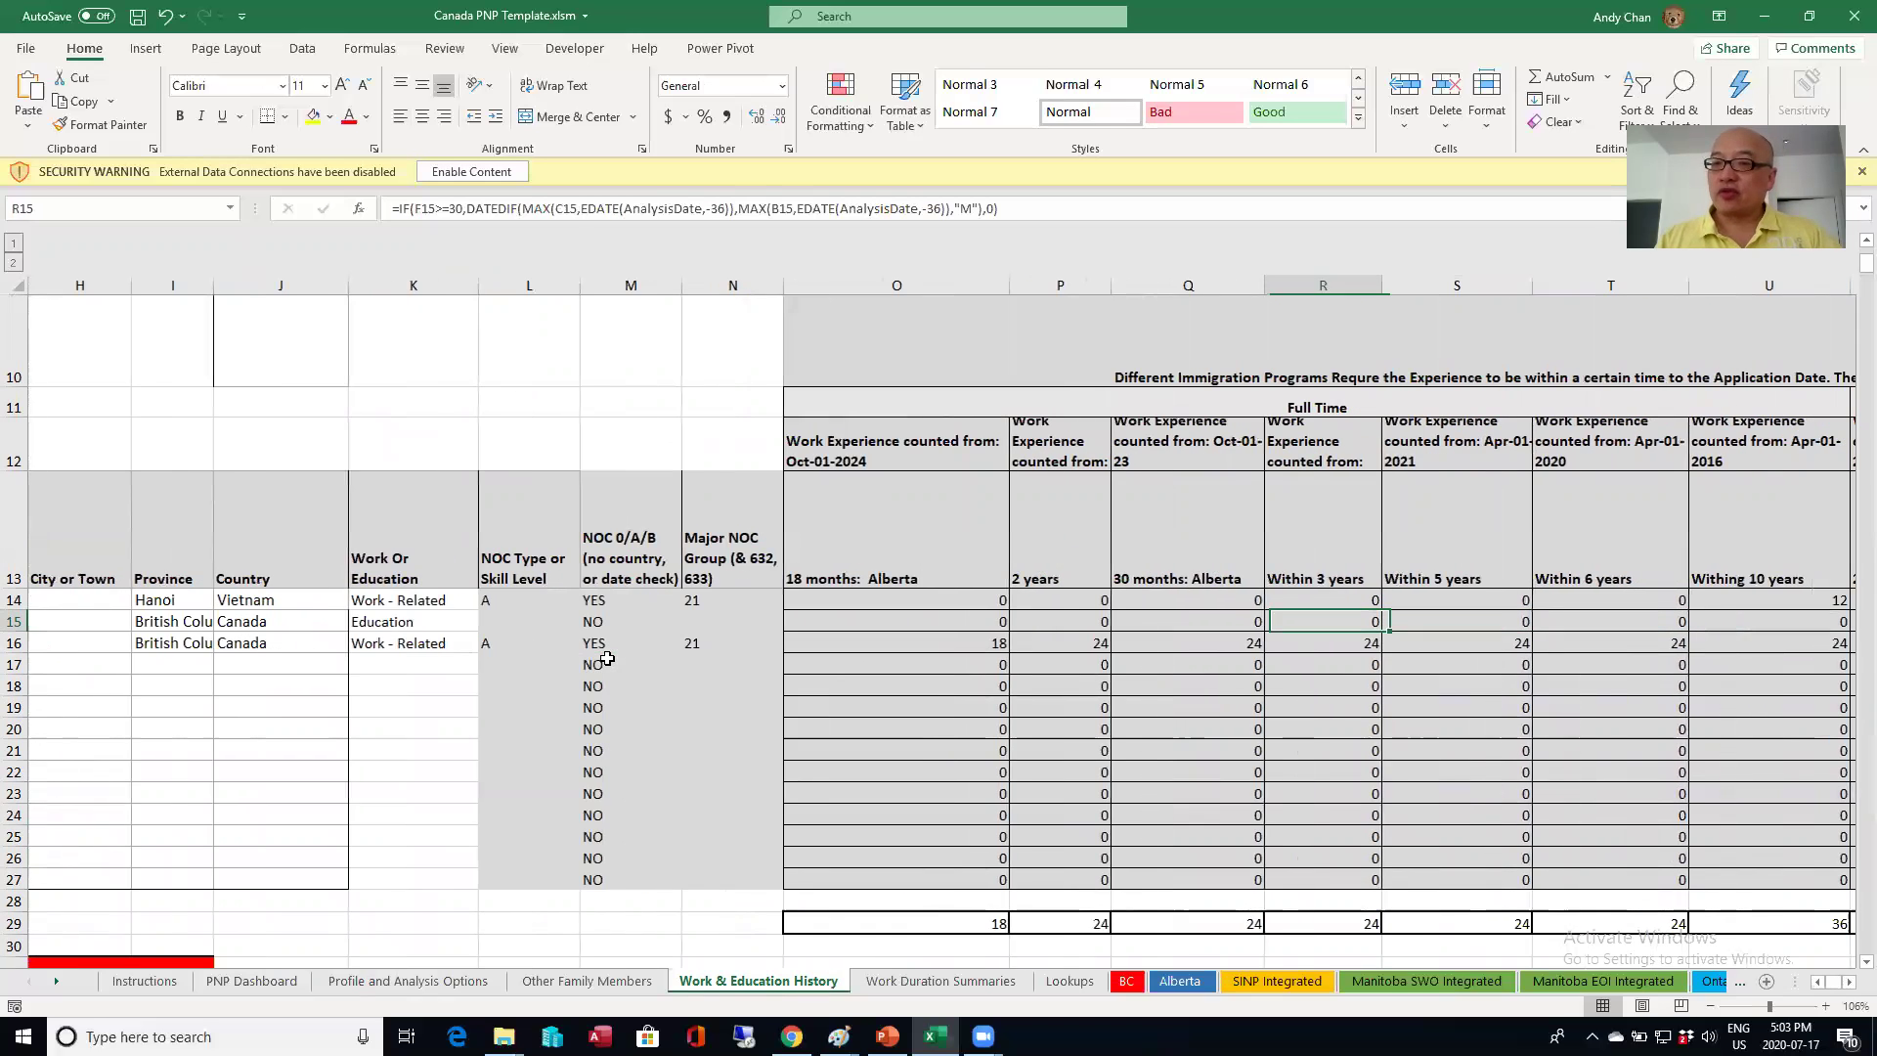
key("Left")
key("Right")
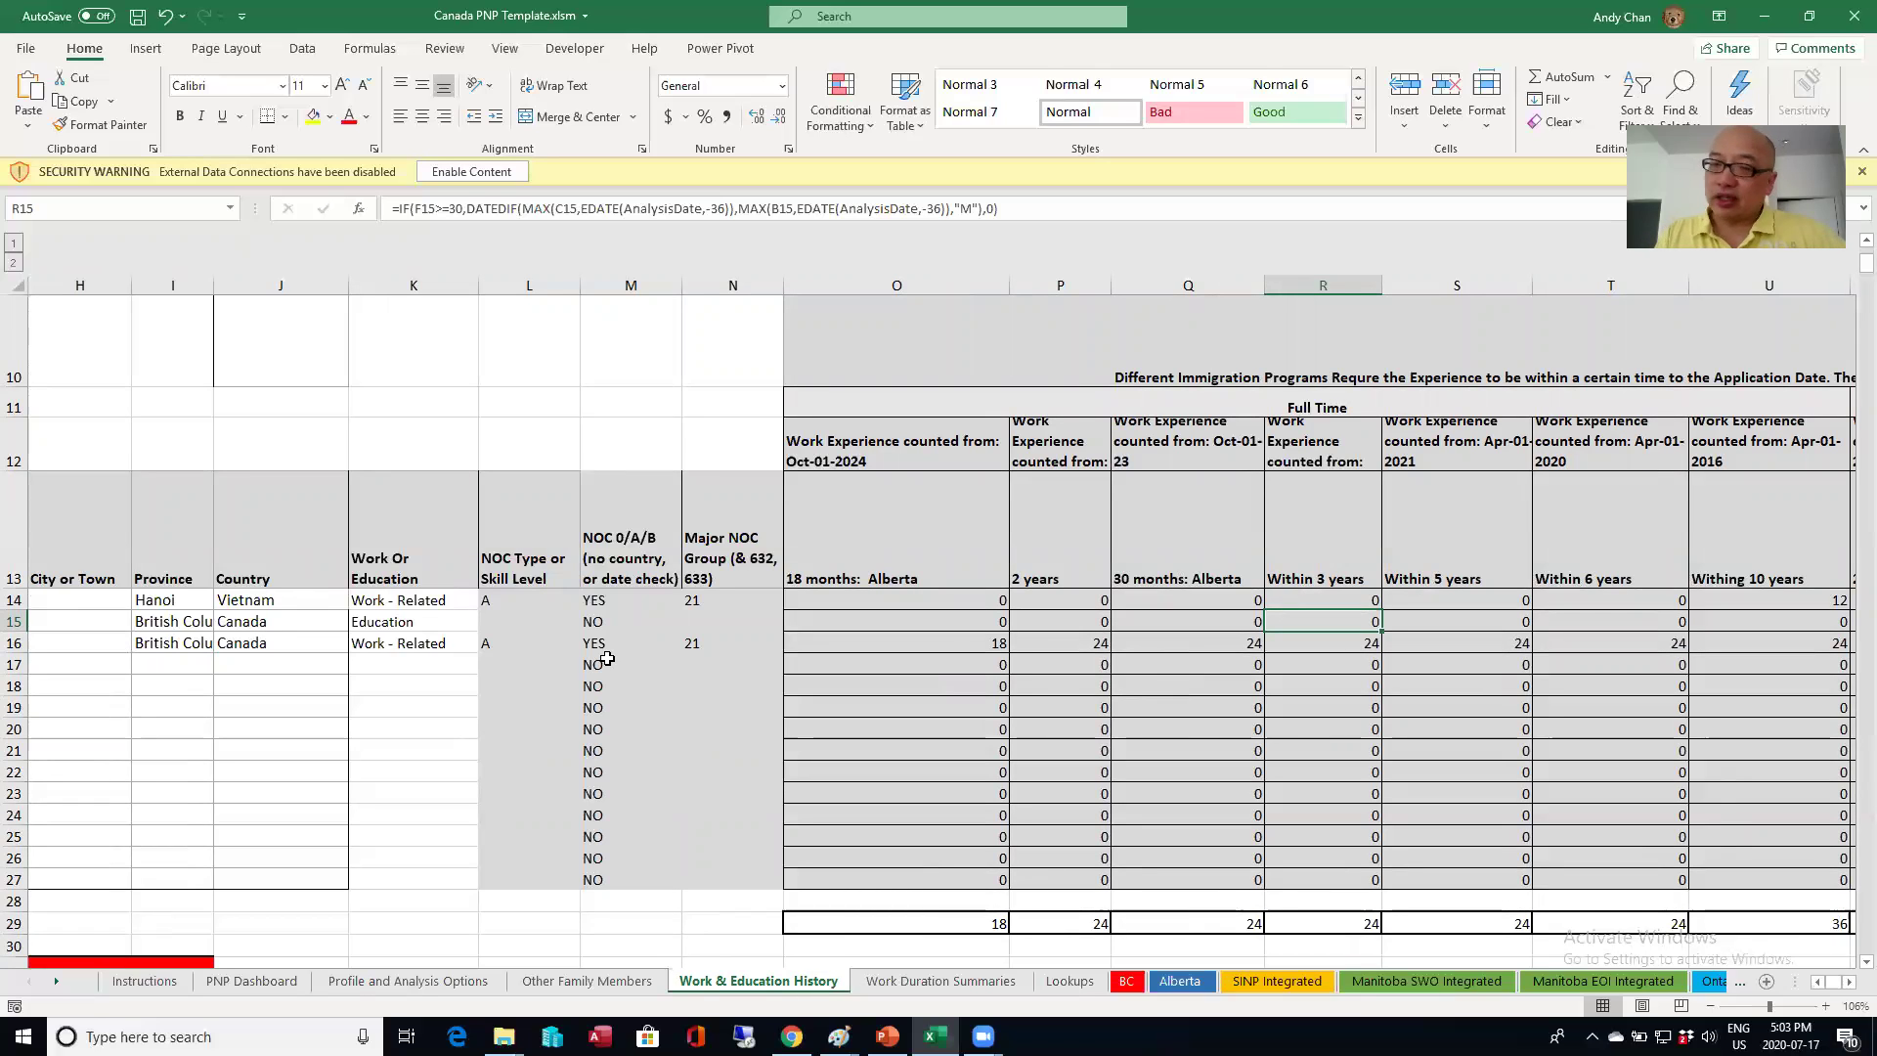
key("Left")
key("Left")
key("Left")
key("Left")
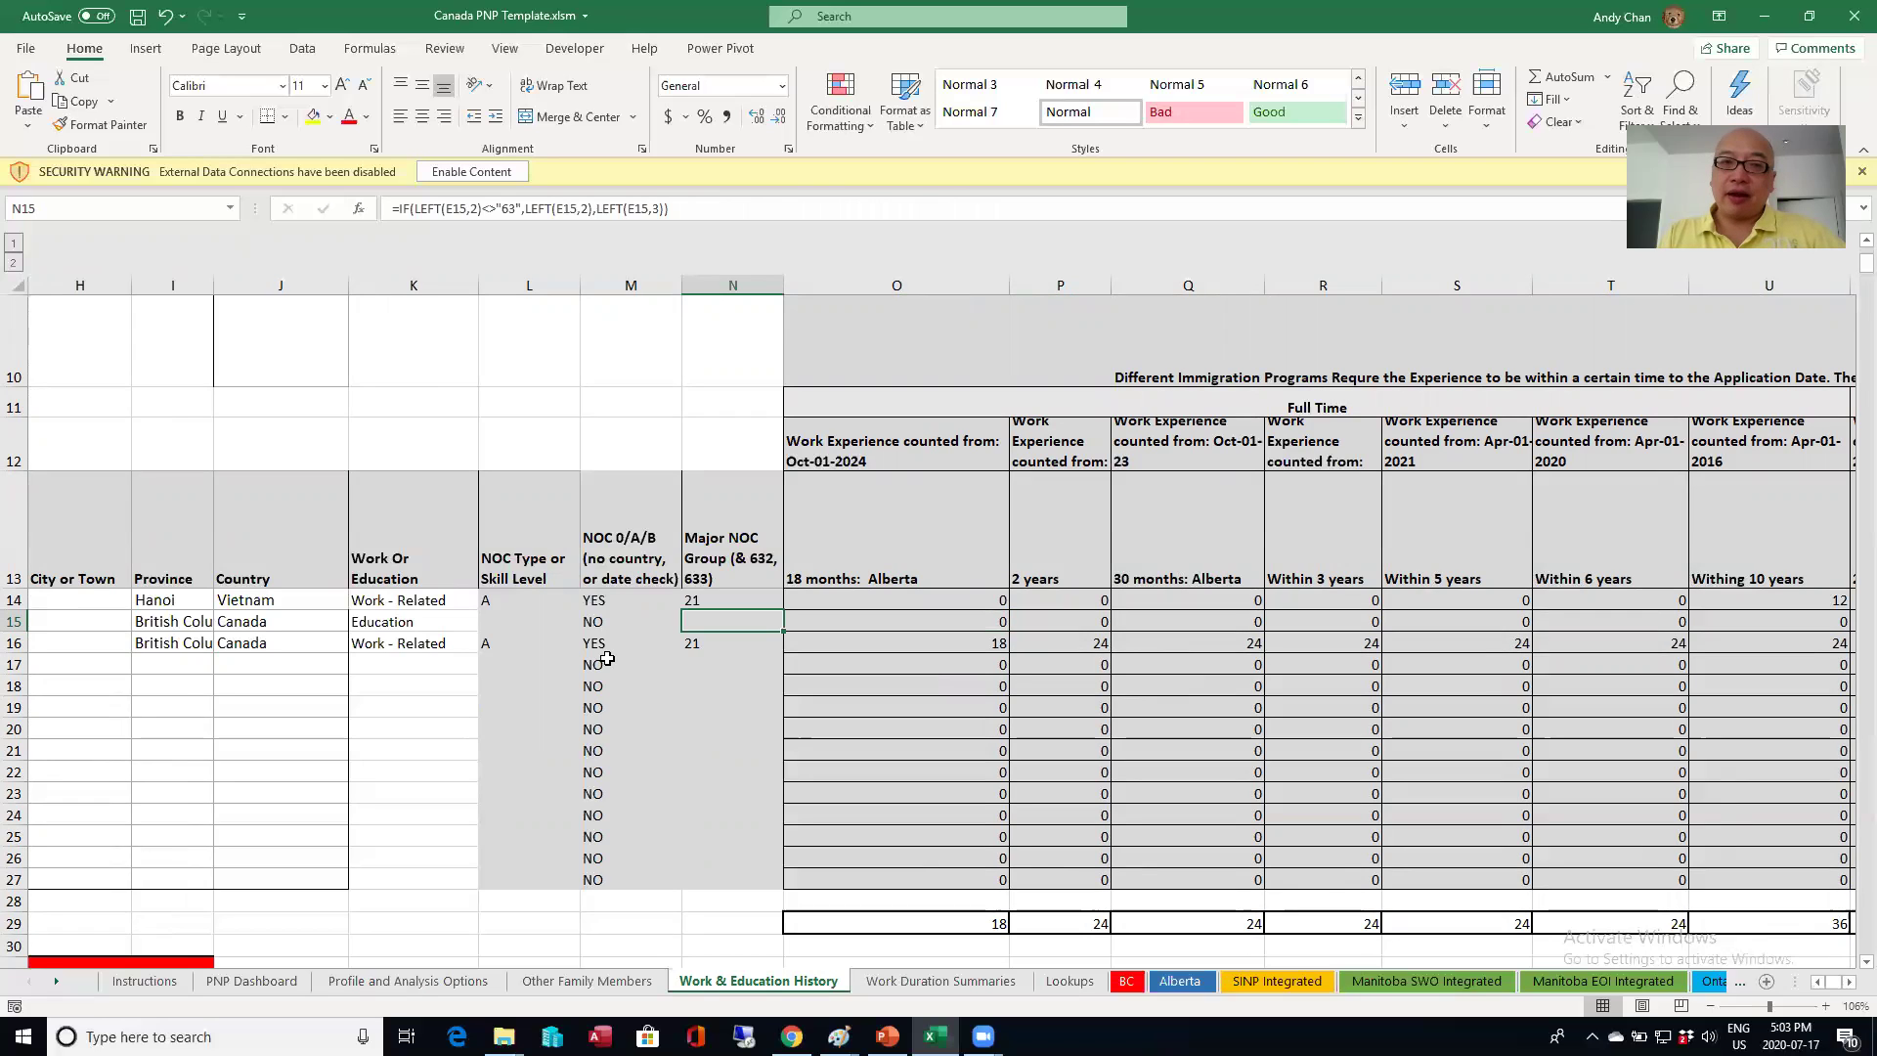
key("Right")
key("Right")
key("Right")
key("Right")
key("Right")
key("Right")
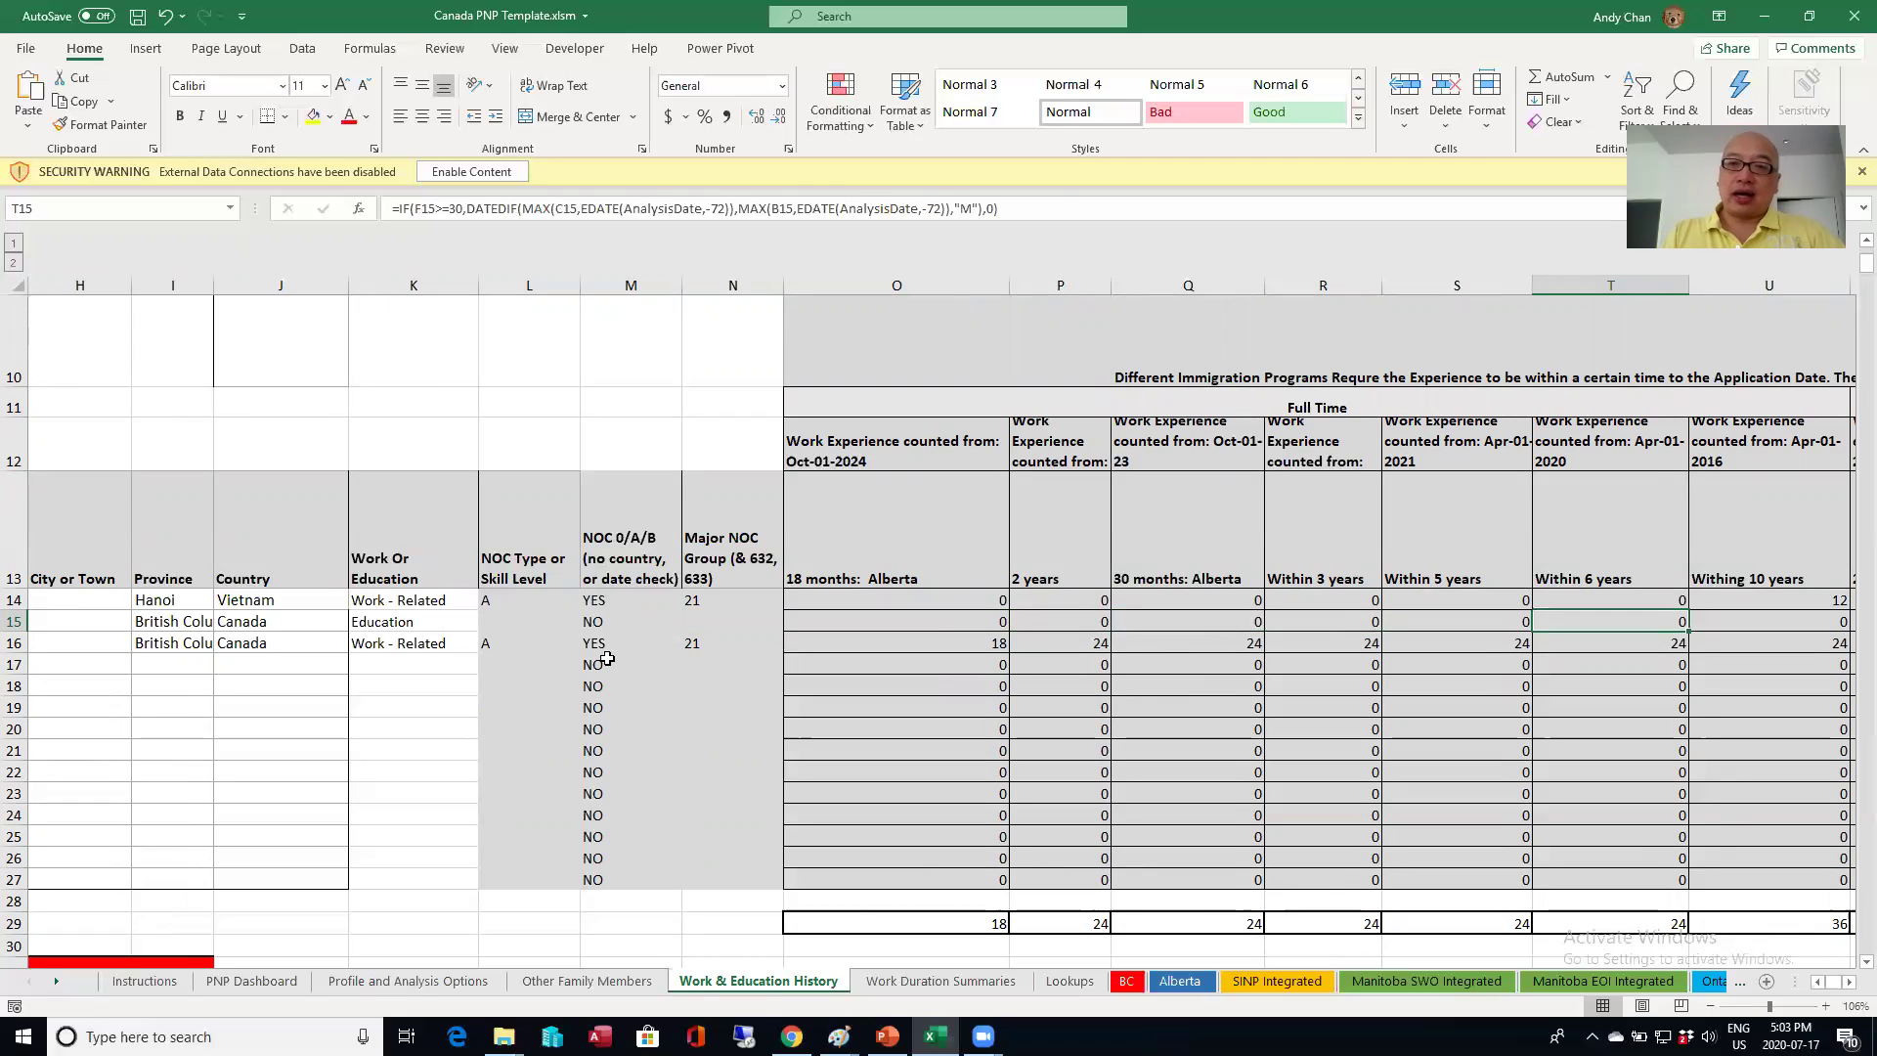
key("Right")
key("Right")
key("Right")
key("Right")
key("Right")
key("Right")
key("Right")
key("Right")
key("Right")
key("Right")
key("Right")
key("Right")
key("Right")
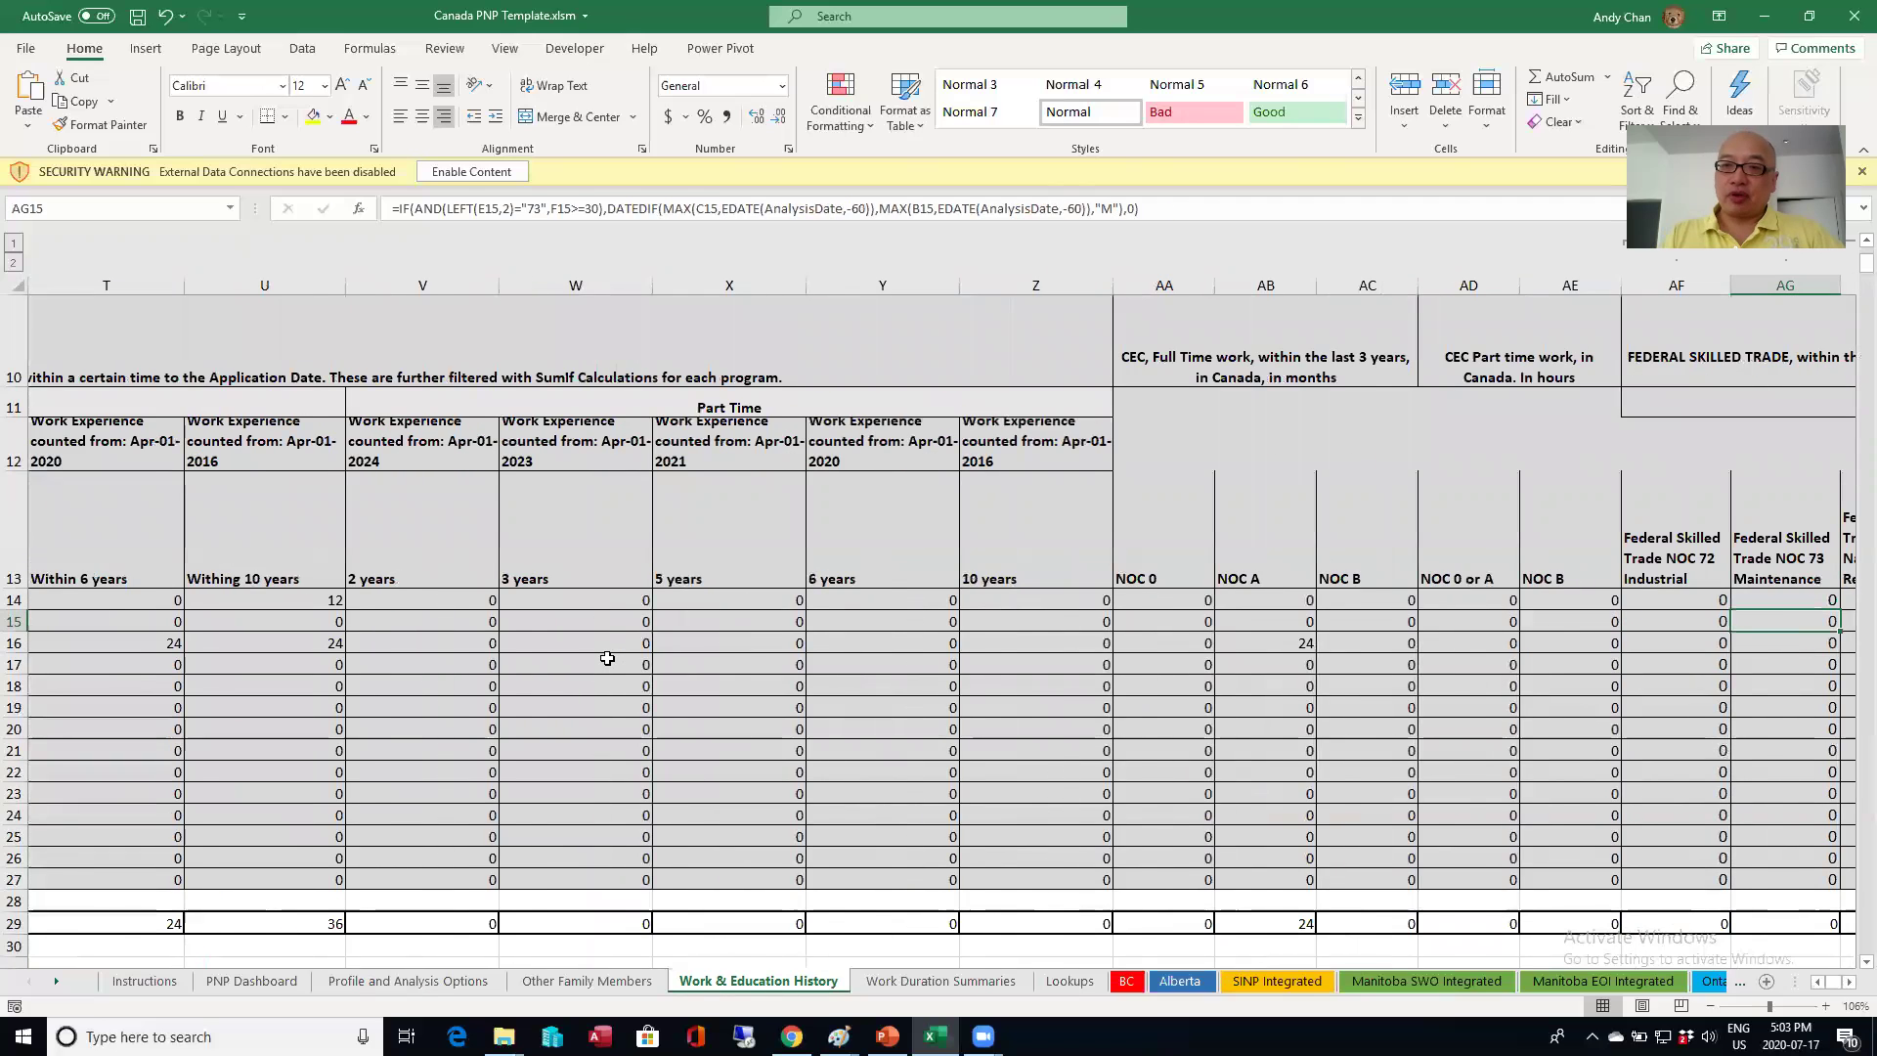
key("Right")
key("Left")
key("Up")
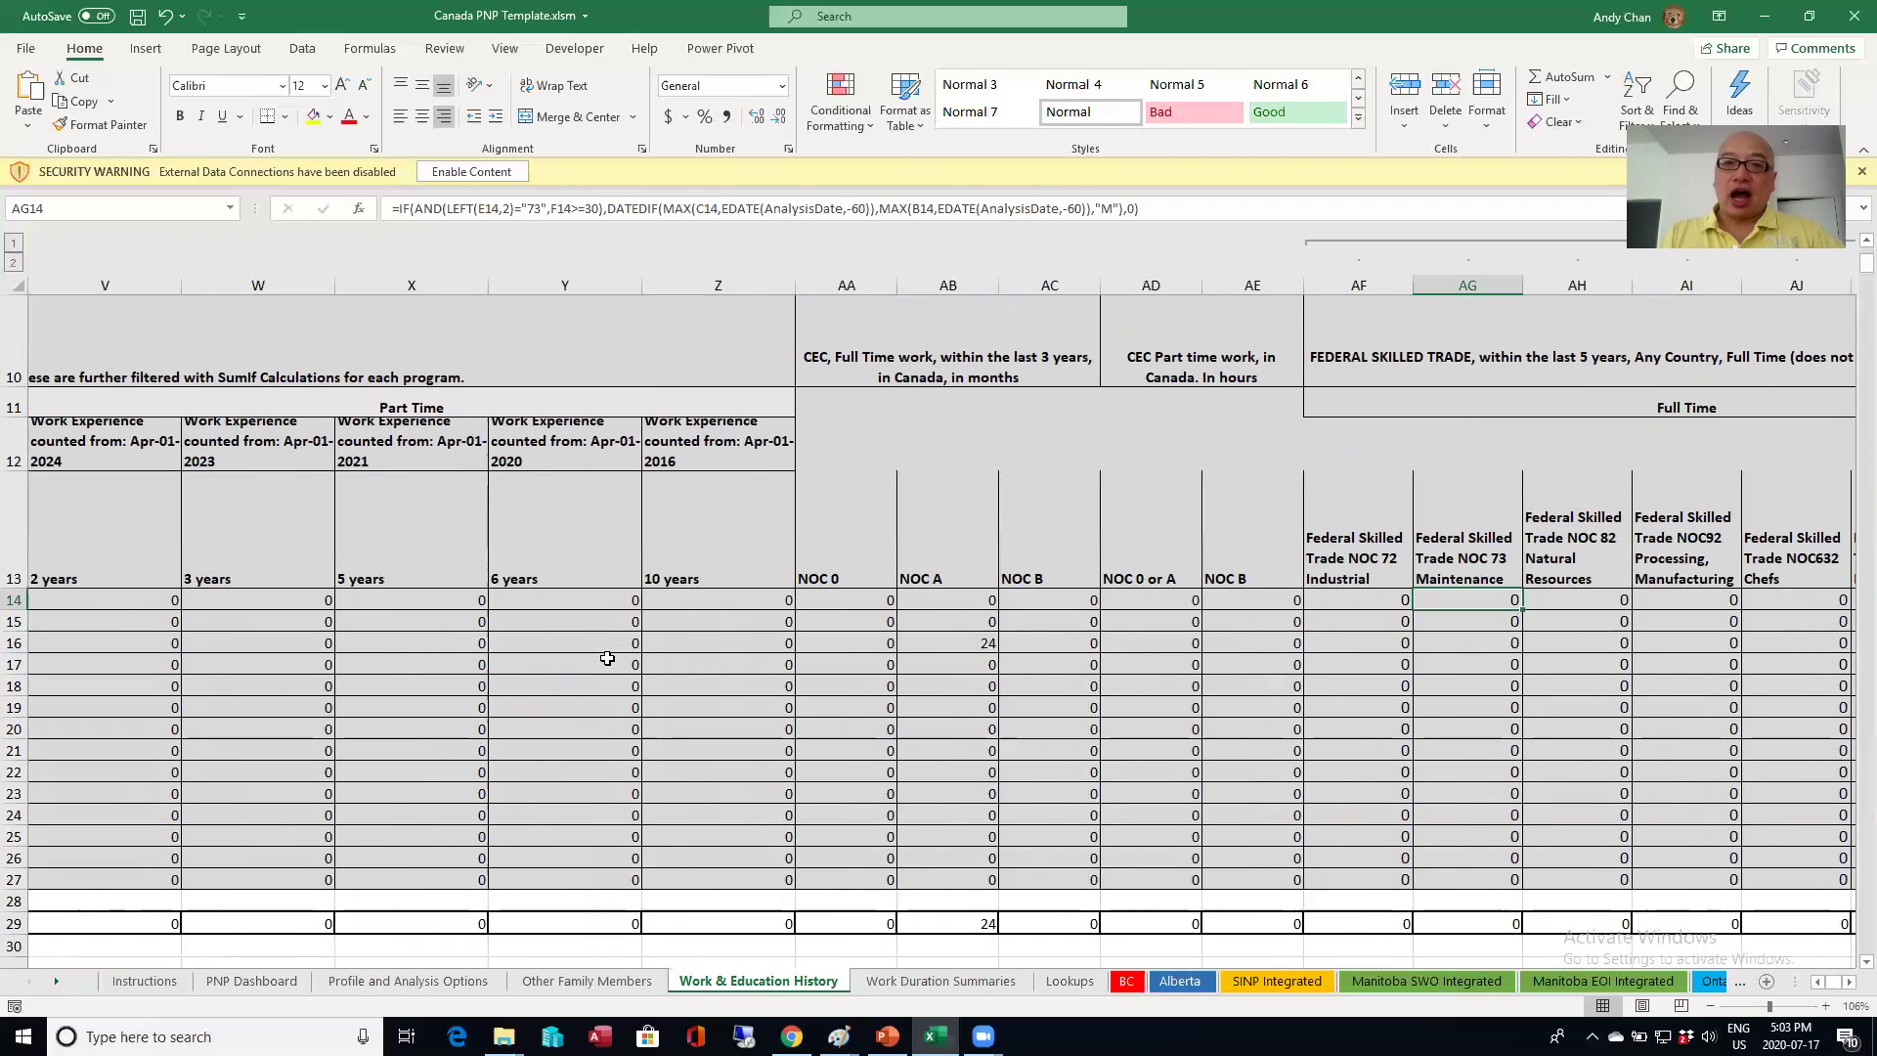
key("Down")
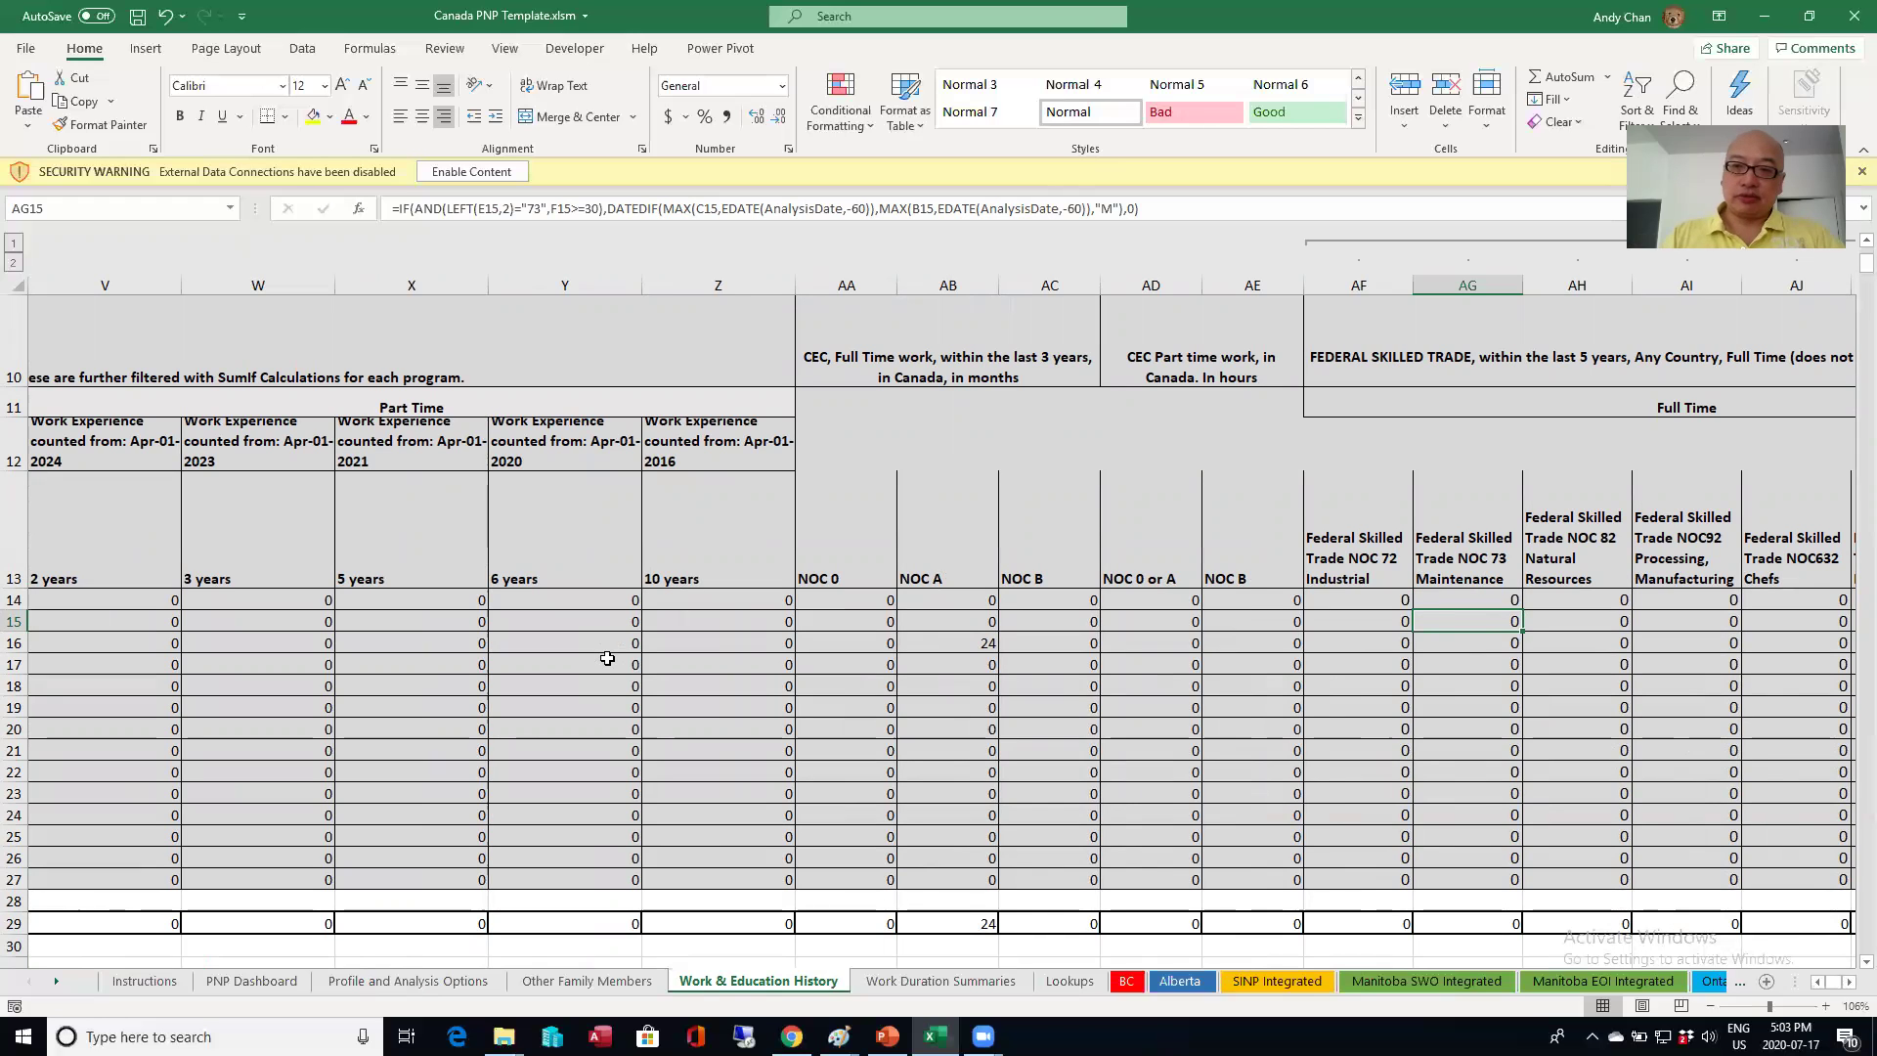
key("Left")
key("Left")
key("Left")
key("Left")
key("Left")
key("Left")
key("Left")
key("Left")
key("Left")
key("Left")
key("Left")
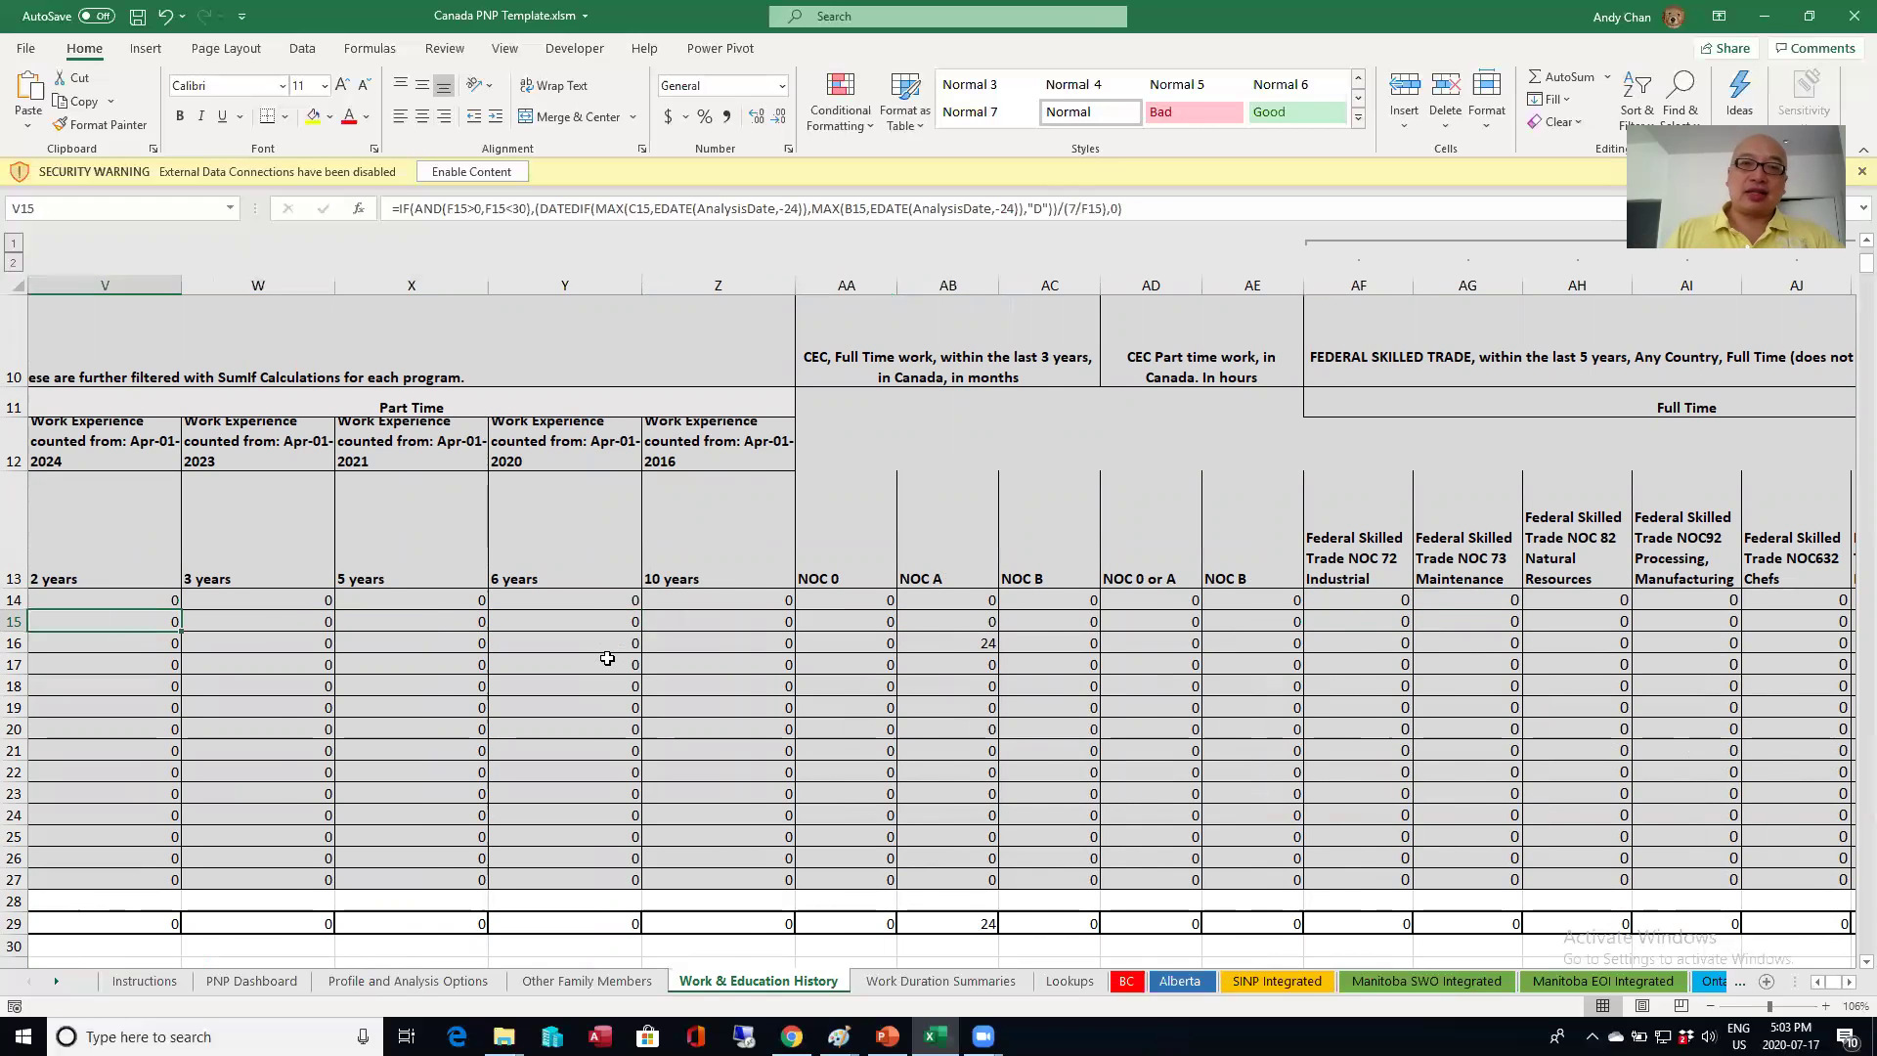
key("Left")
key("Left")
key("Left")
key("Left")
key("Left")
key("Left")
key("Left")
key("Left")
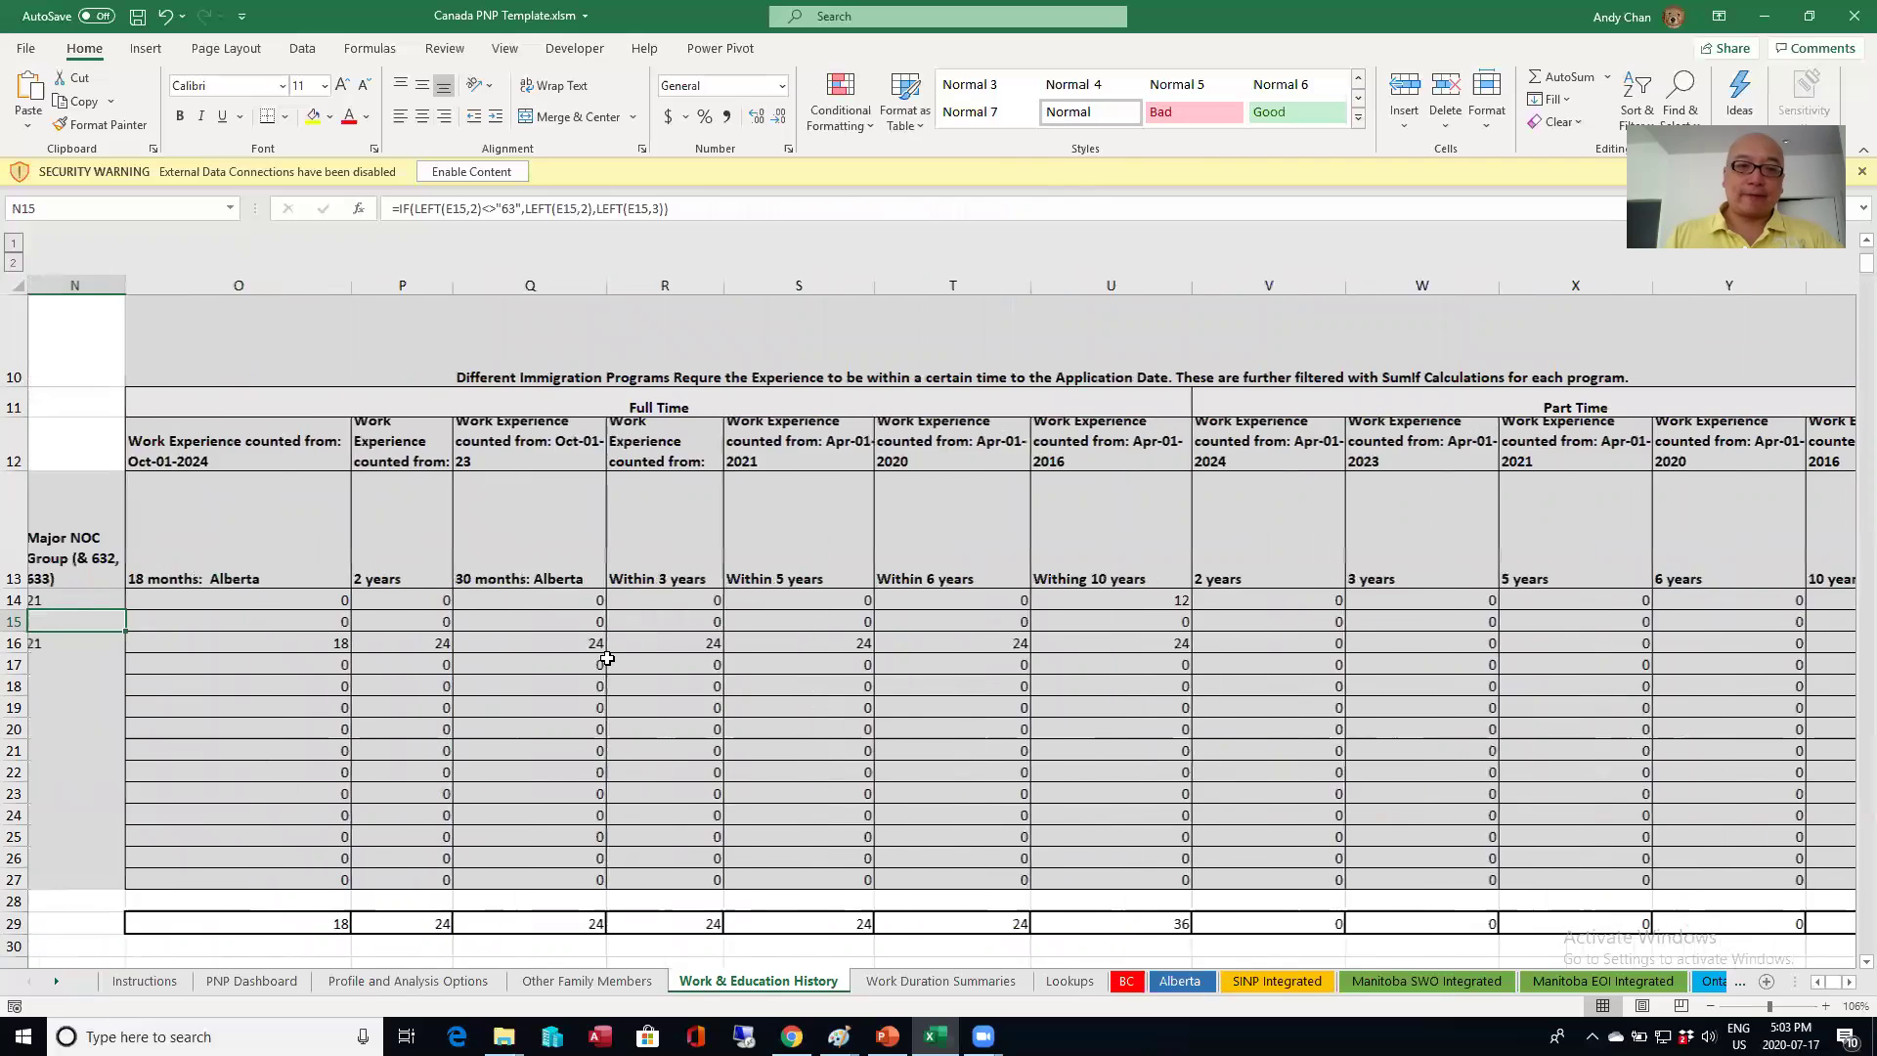
key("Left")
key("Right")
key("Left")
key("Right")
key("Right")
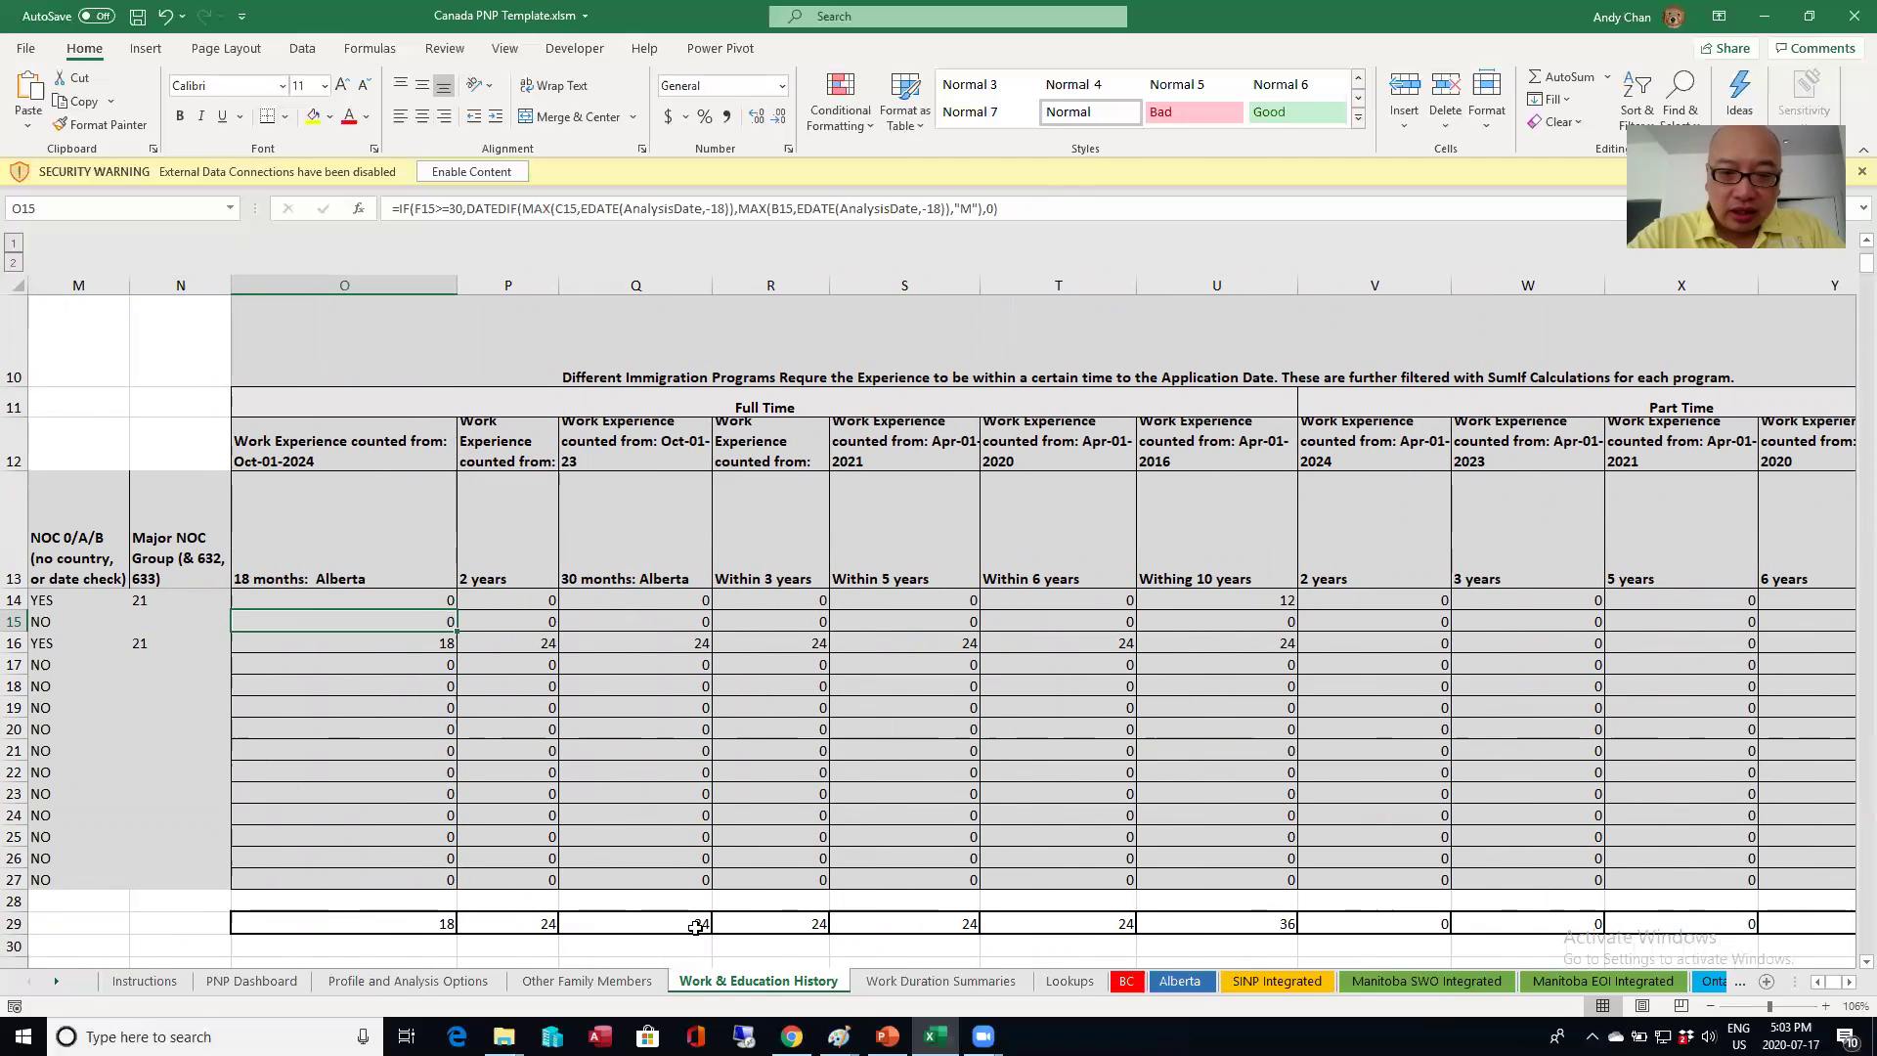
Step: Move through the Alberta and SINP Integrated sheets to Work Duration Summaries and inspect R9's 6-10 years SUMIFS total
left_click(1181, 982)
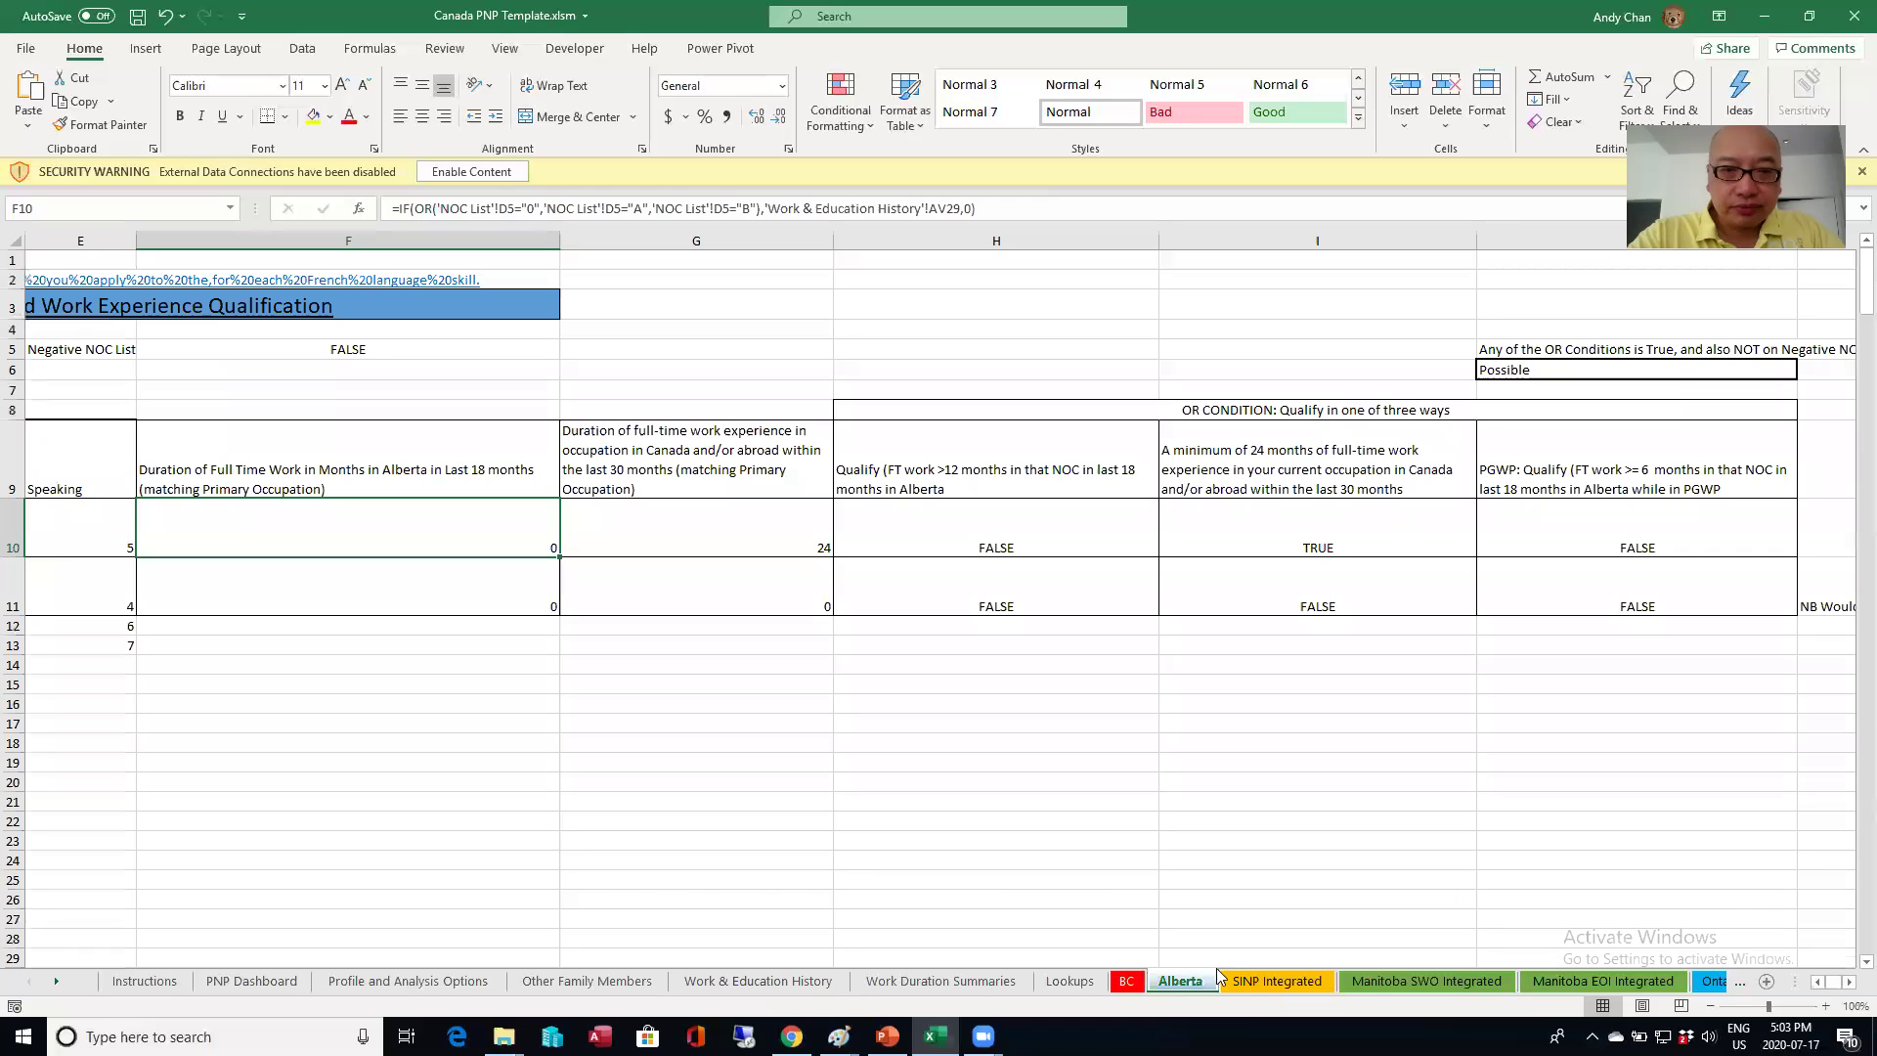
left_click(1279, 983)
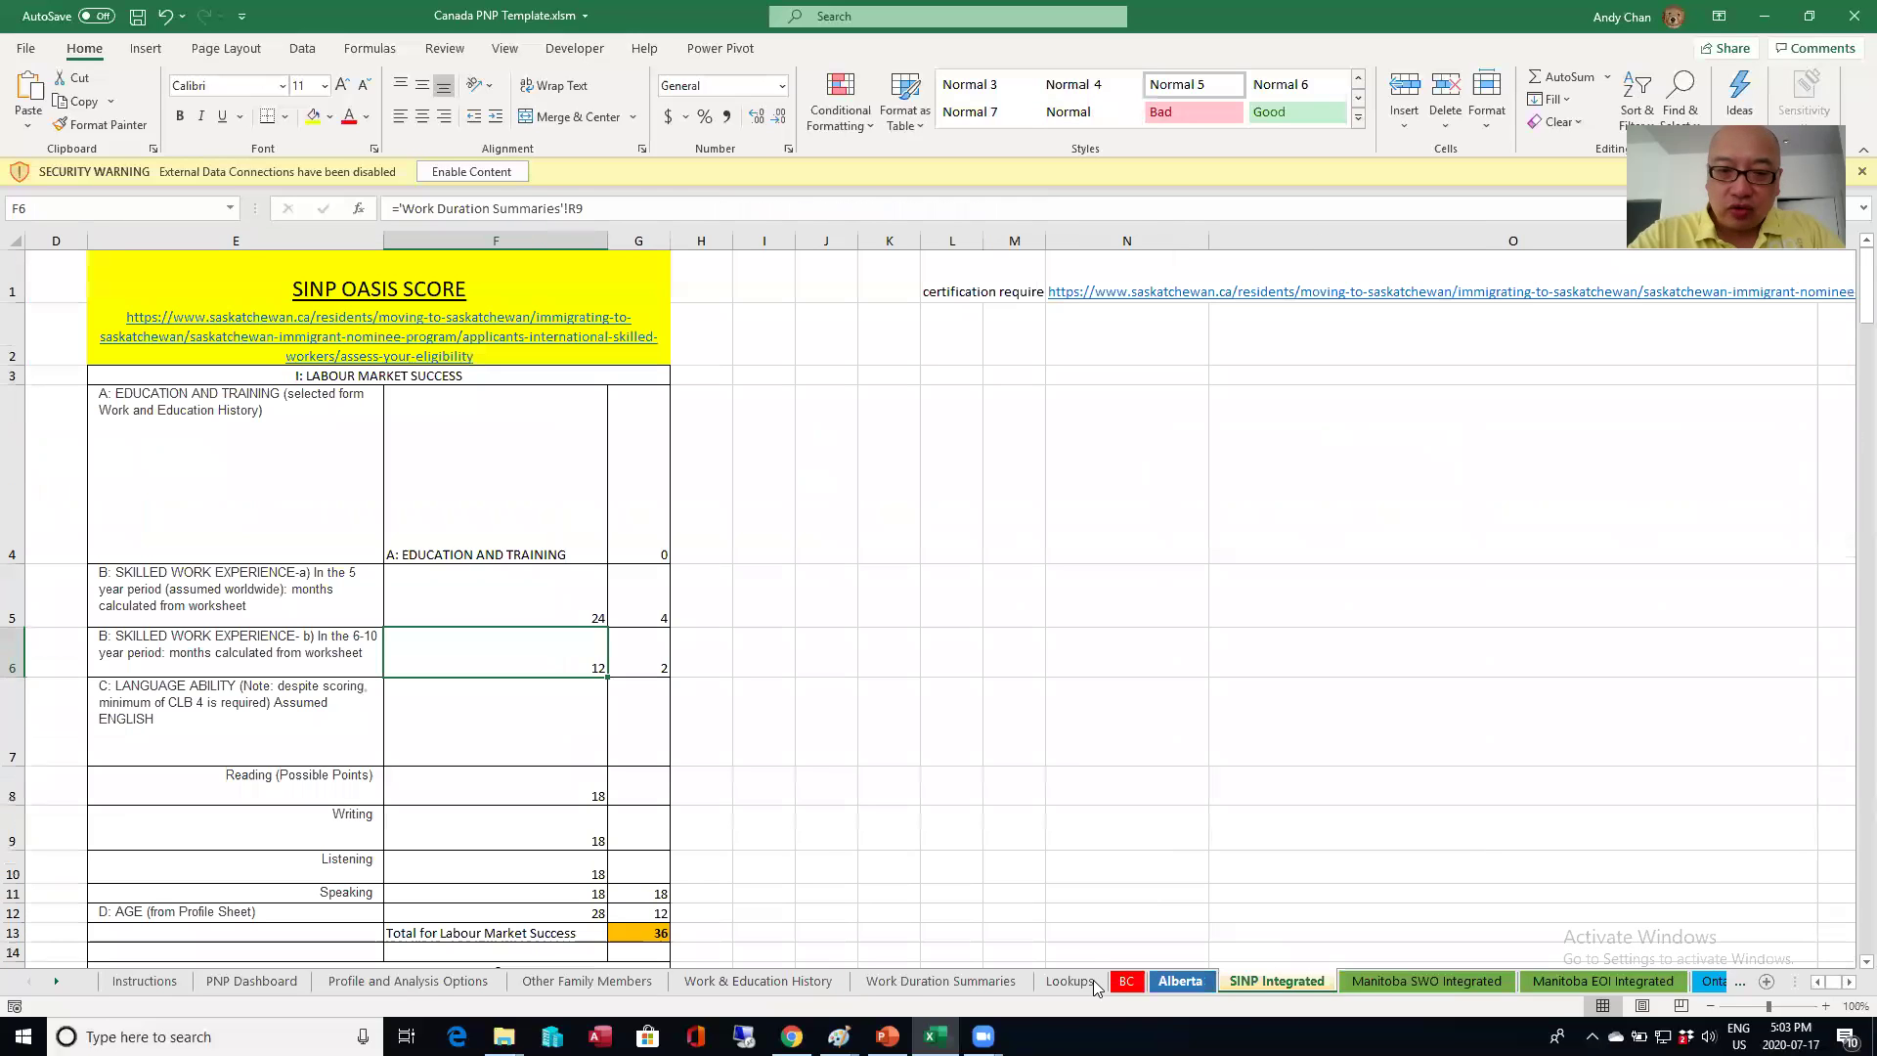
left_click(780, 984)
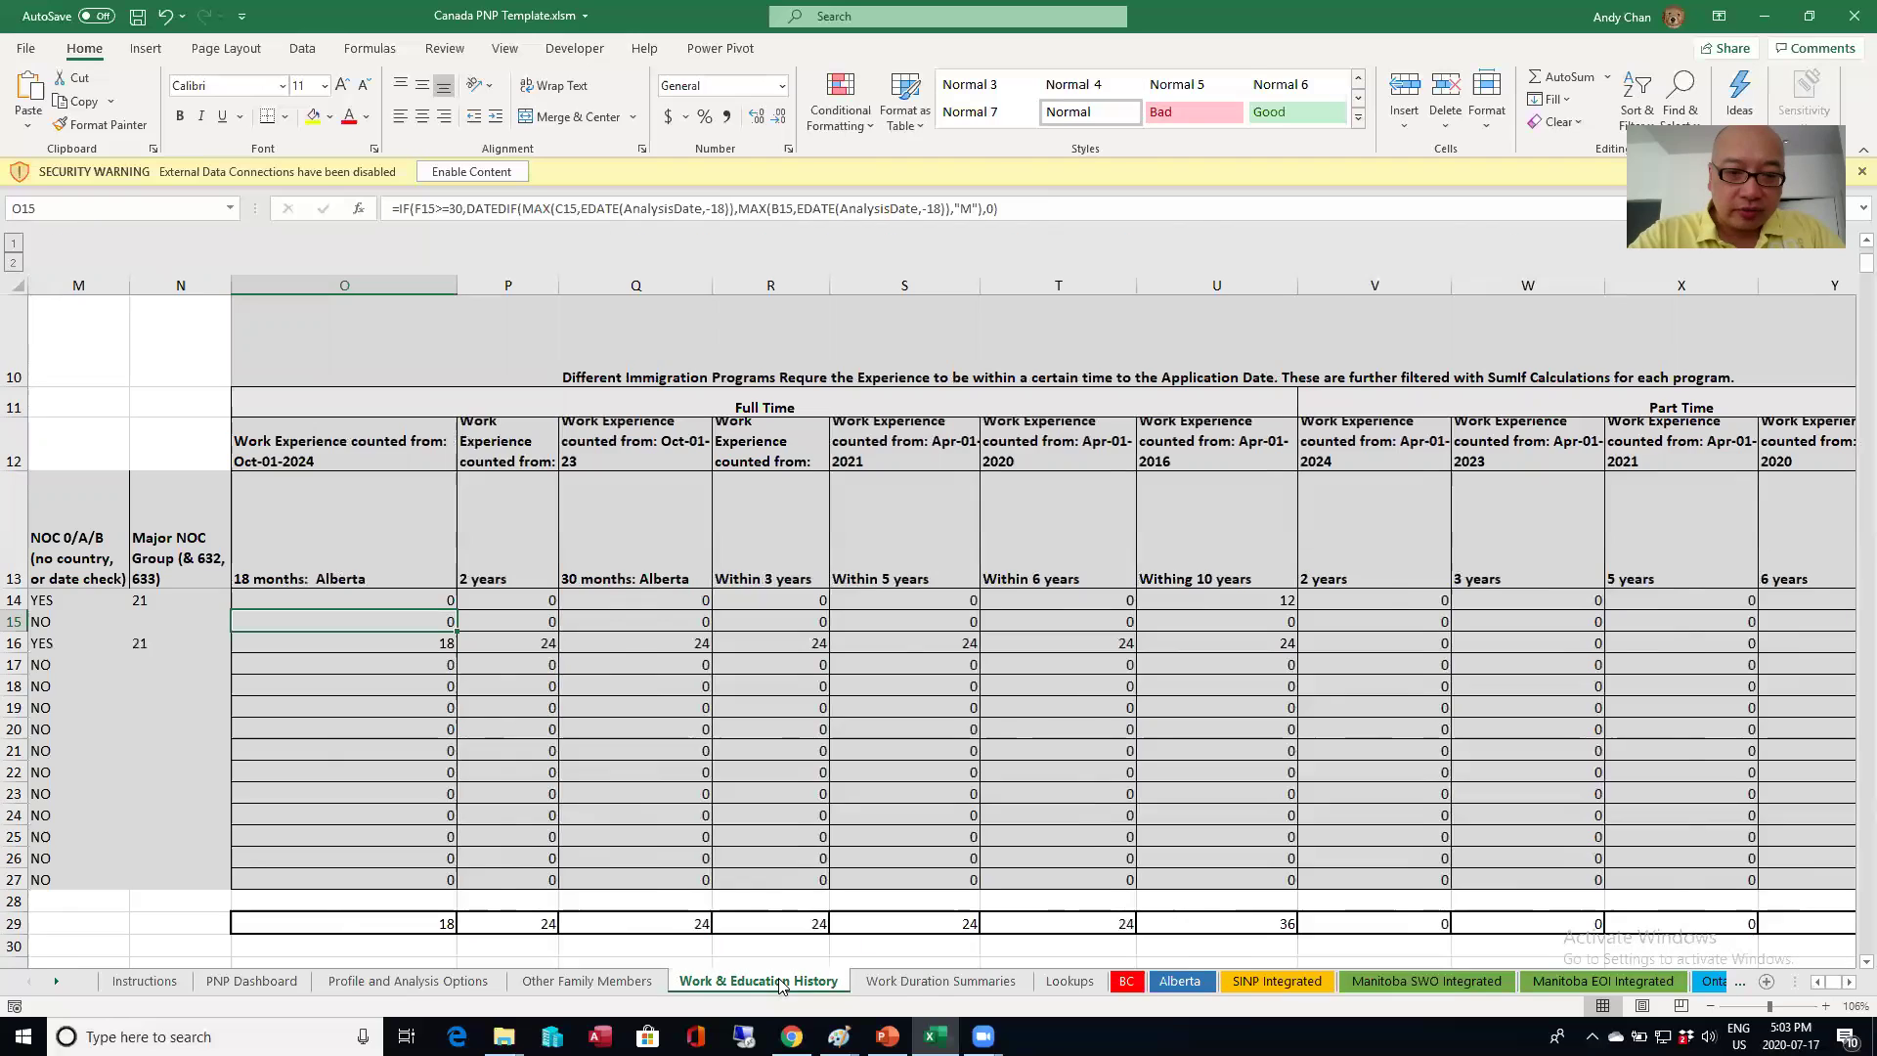
left_click(895, 984)
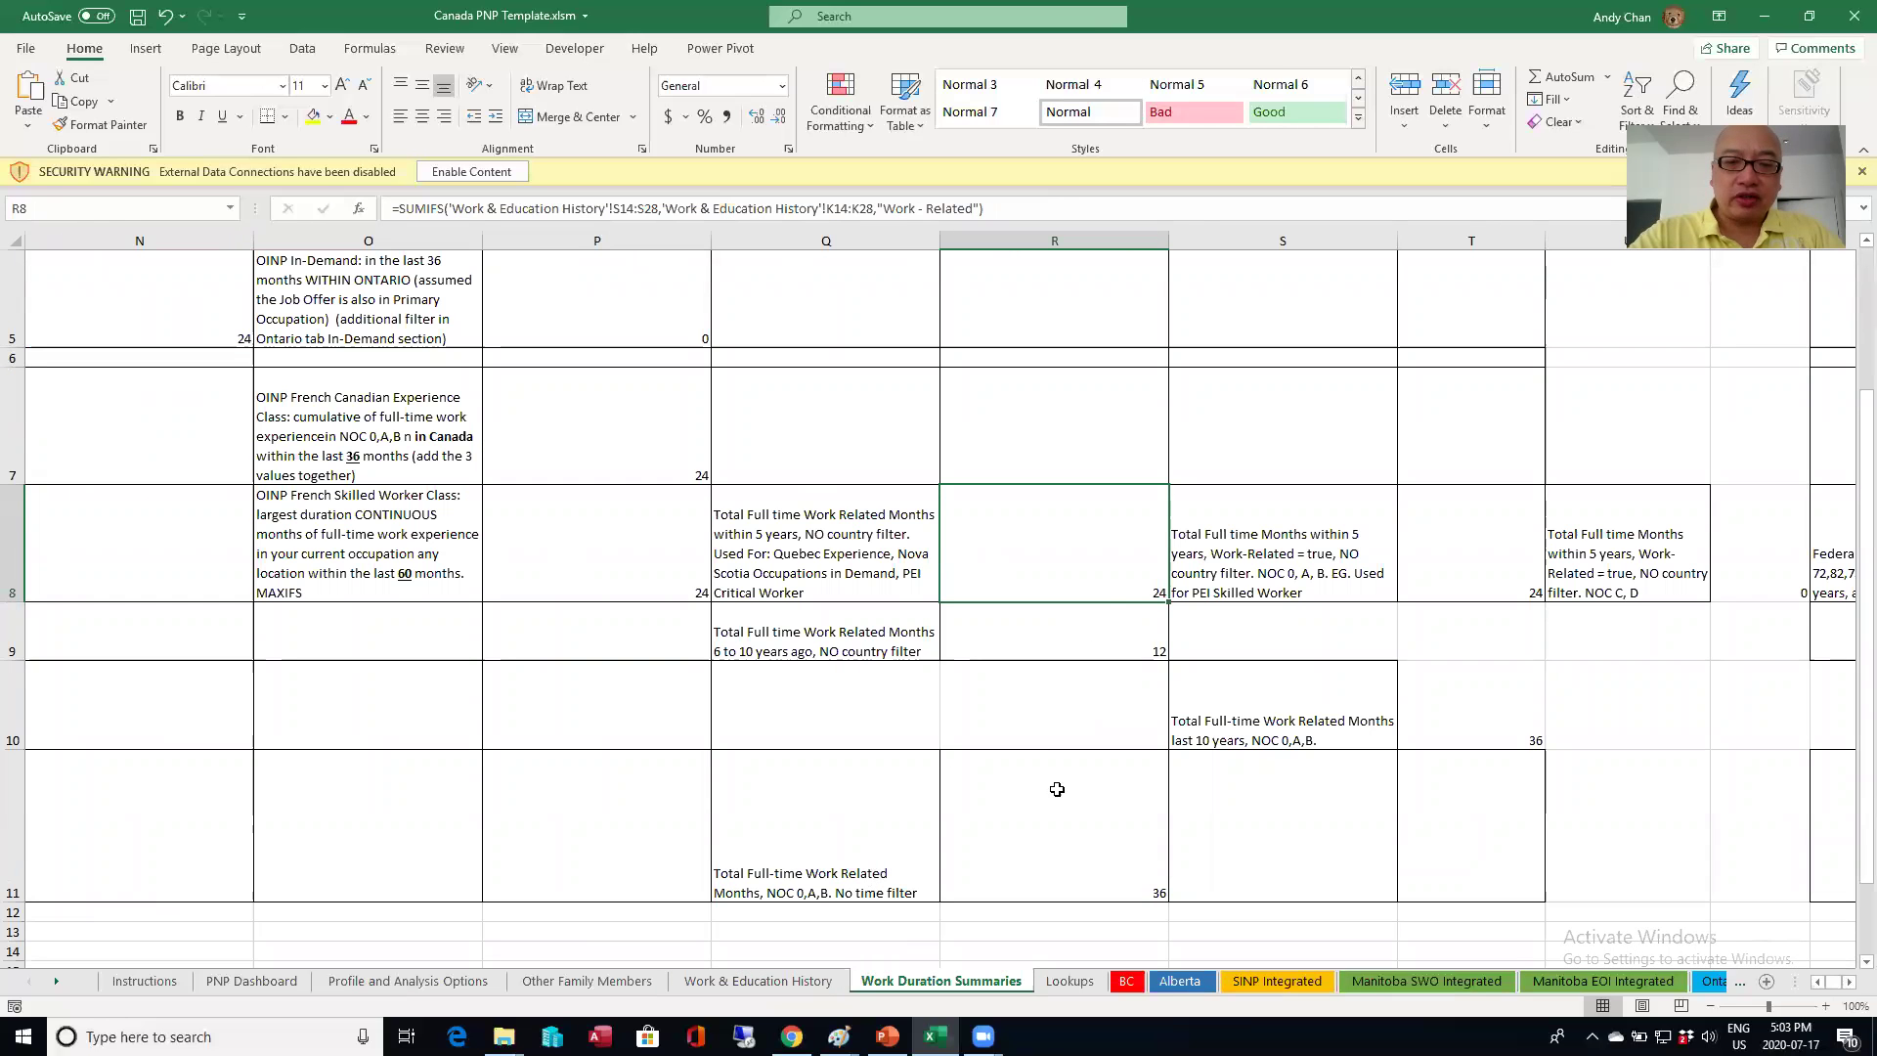
left_click(1085, 631)
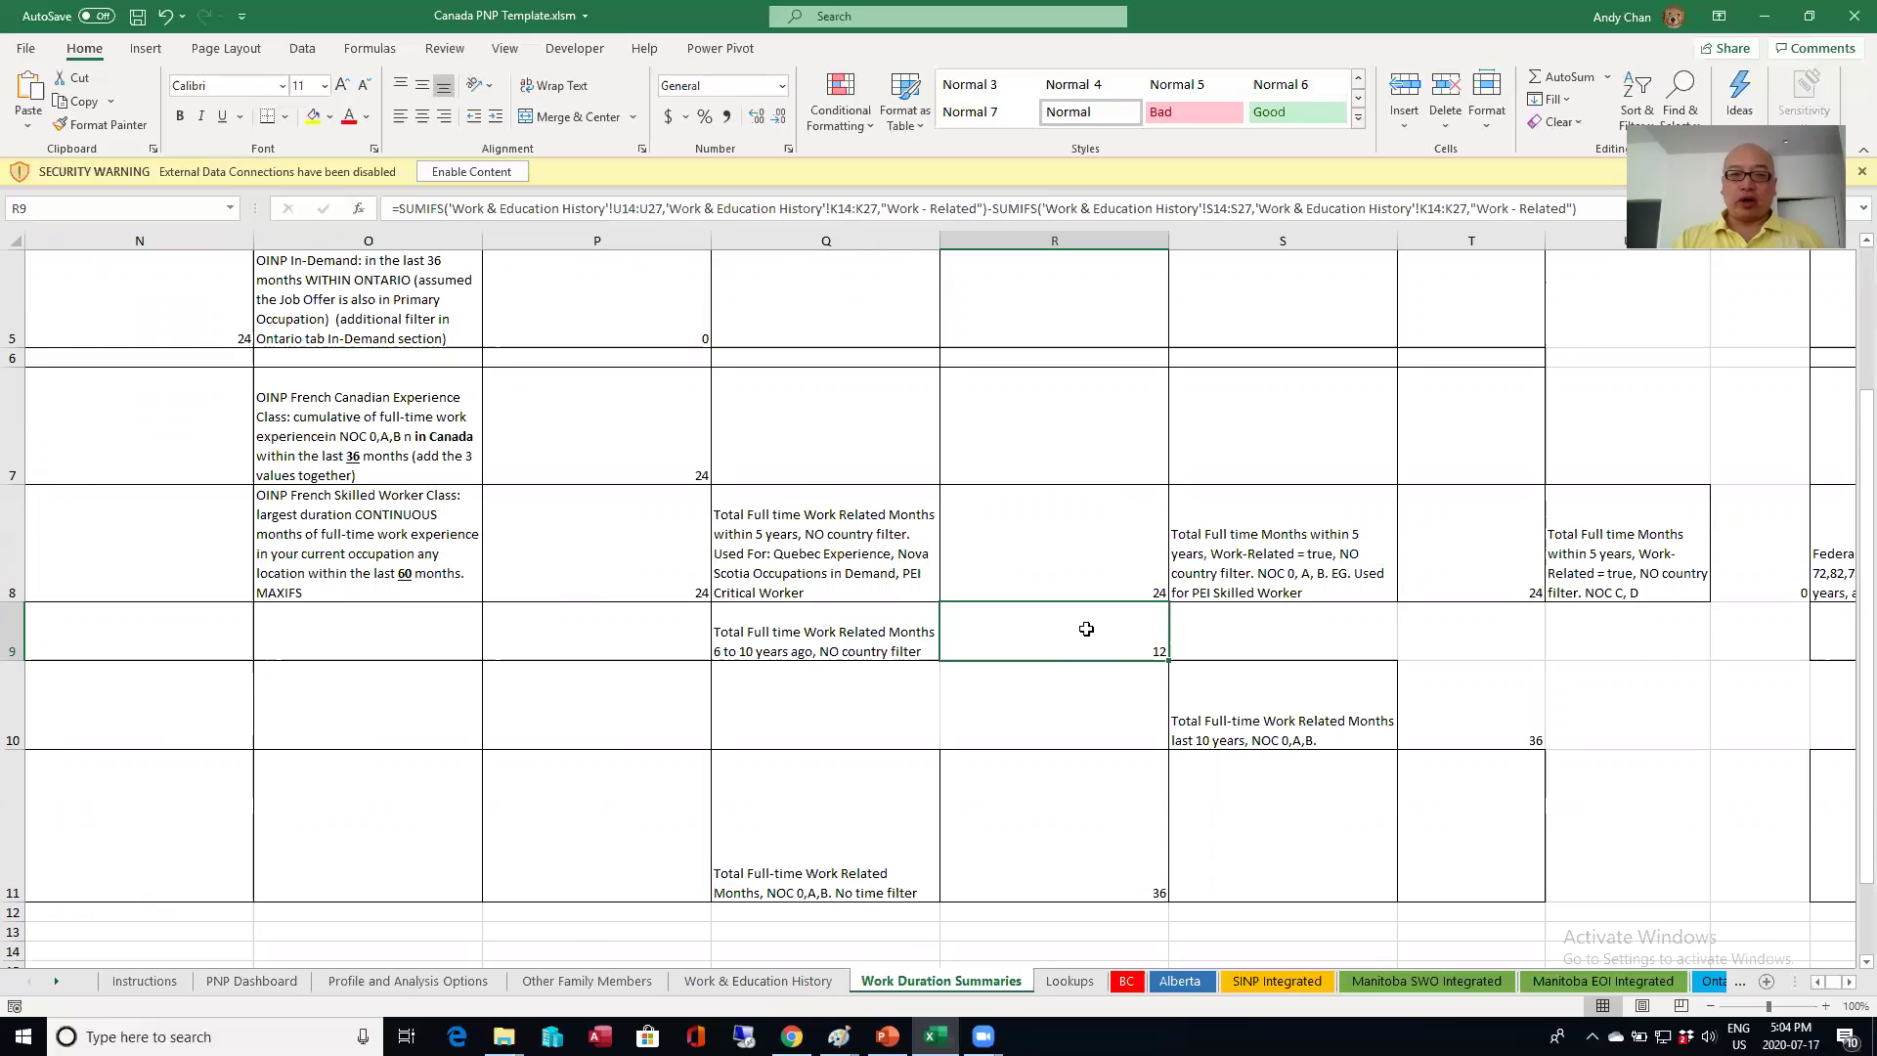
Step: Check the MAXIFS formula in D8 and the French-Speaking Skilled Worker description
key("Left")
key("Left")
key("Left")
key("Left")
key("Left")
key("Left")
key("Left")
key("Left")
key("Left")
key("Left")
key("Left")
key("Left")
key("Left")
key("Left")
key("Left")
key("Left")
key("Left")
key("Up")
key("Up")
key("Up")
key("Up")
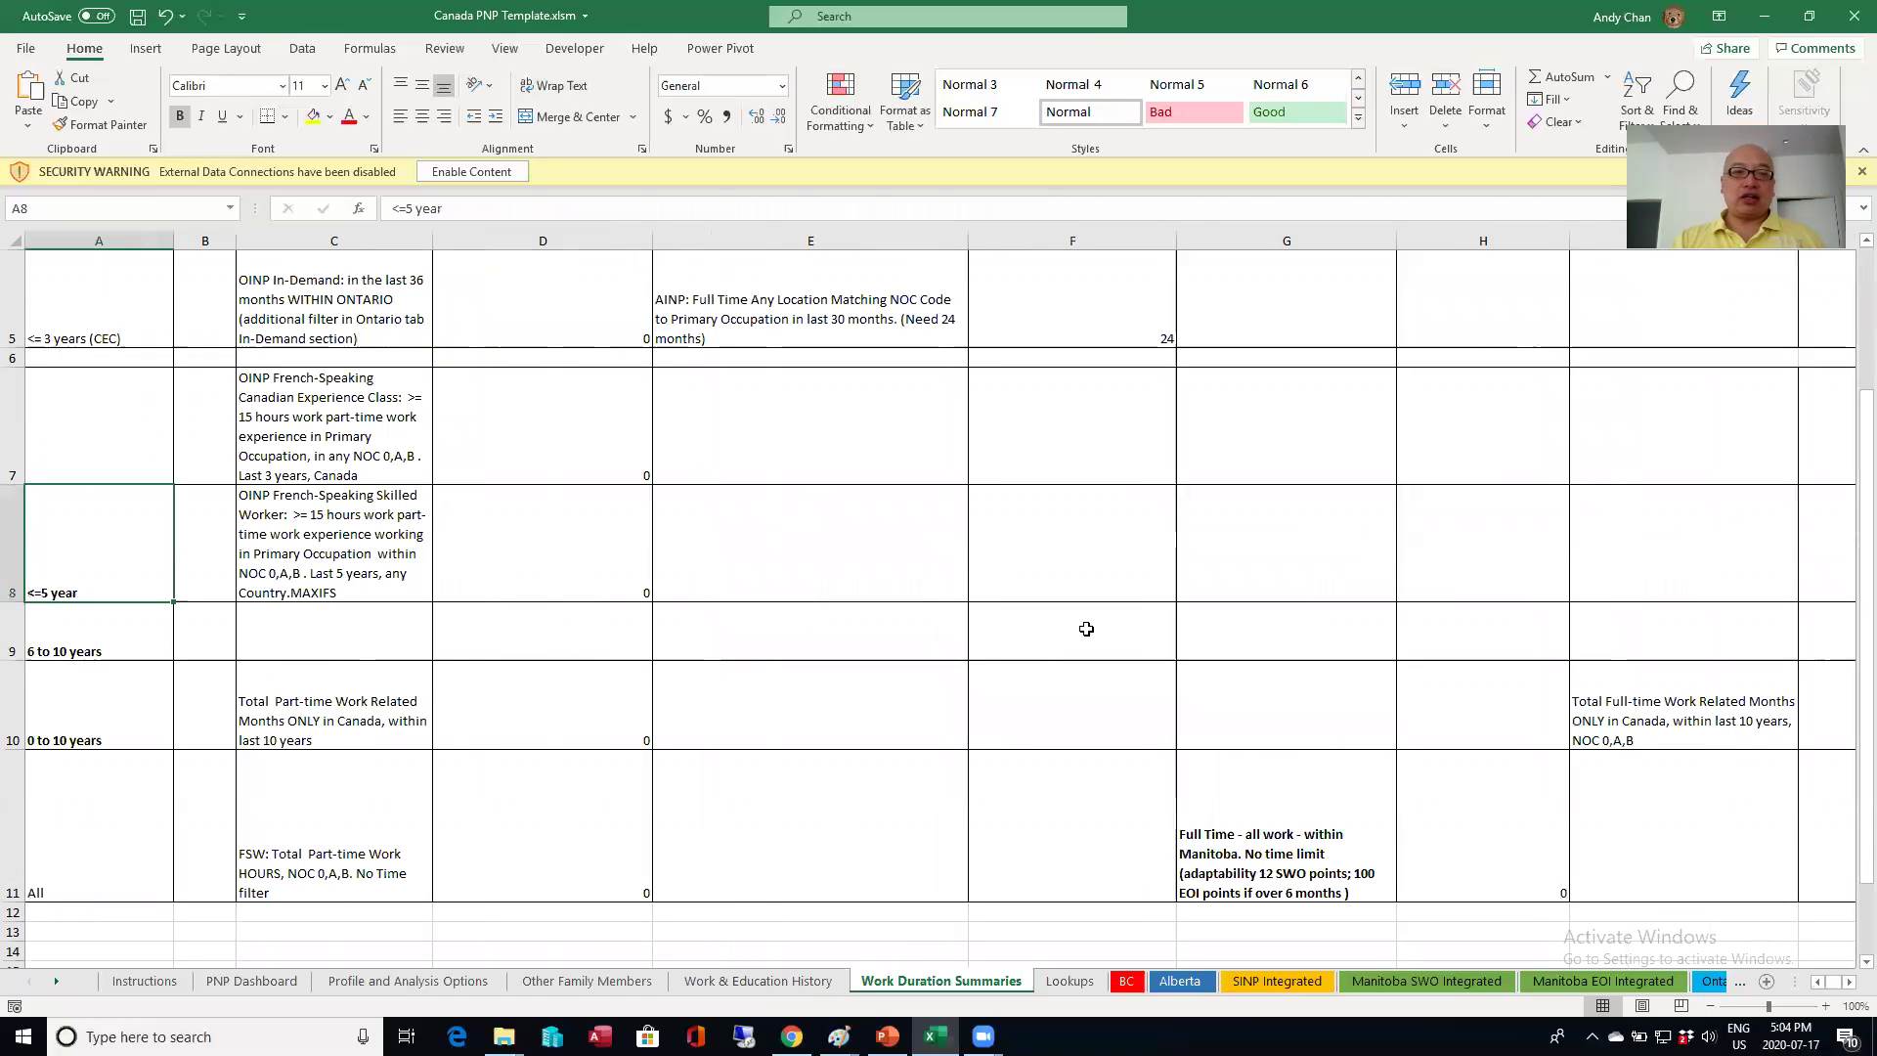
key("Down")
key("Down")
key("Down")
key("Right")
key("Right")
key("Right")
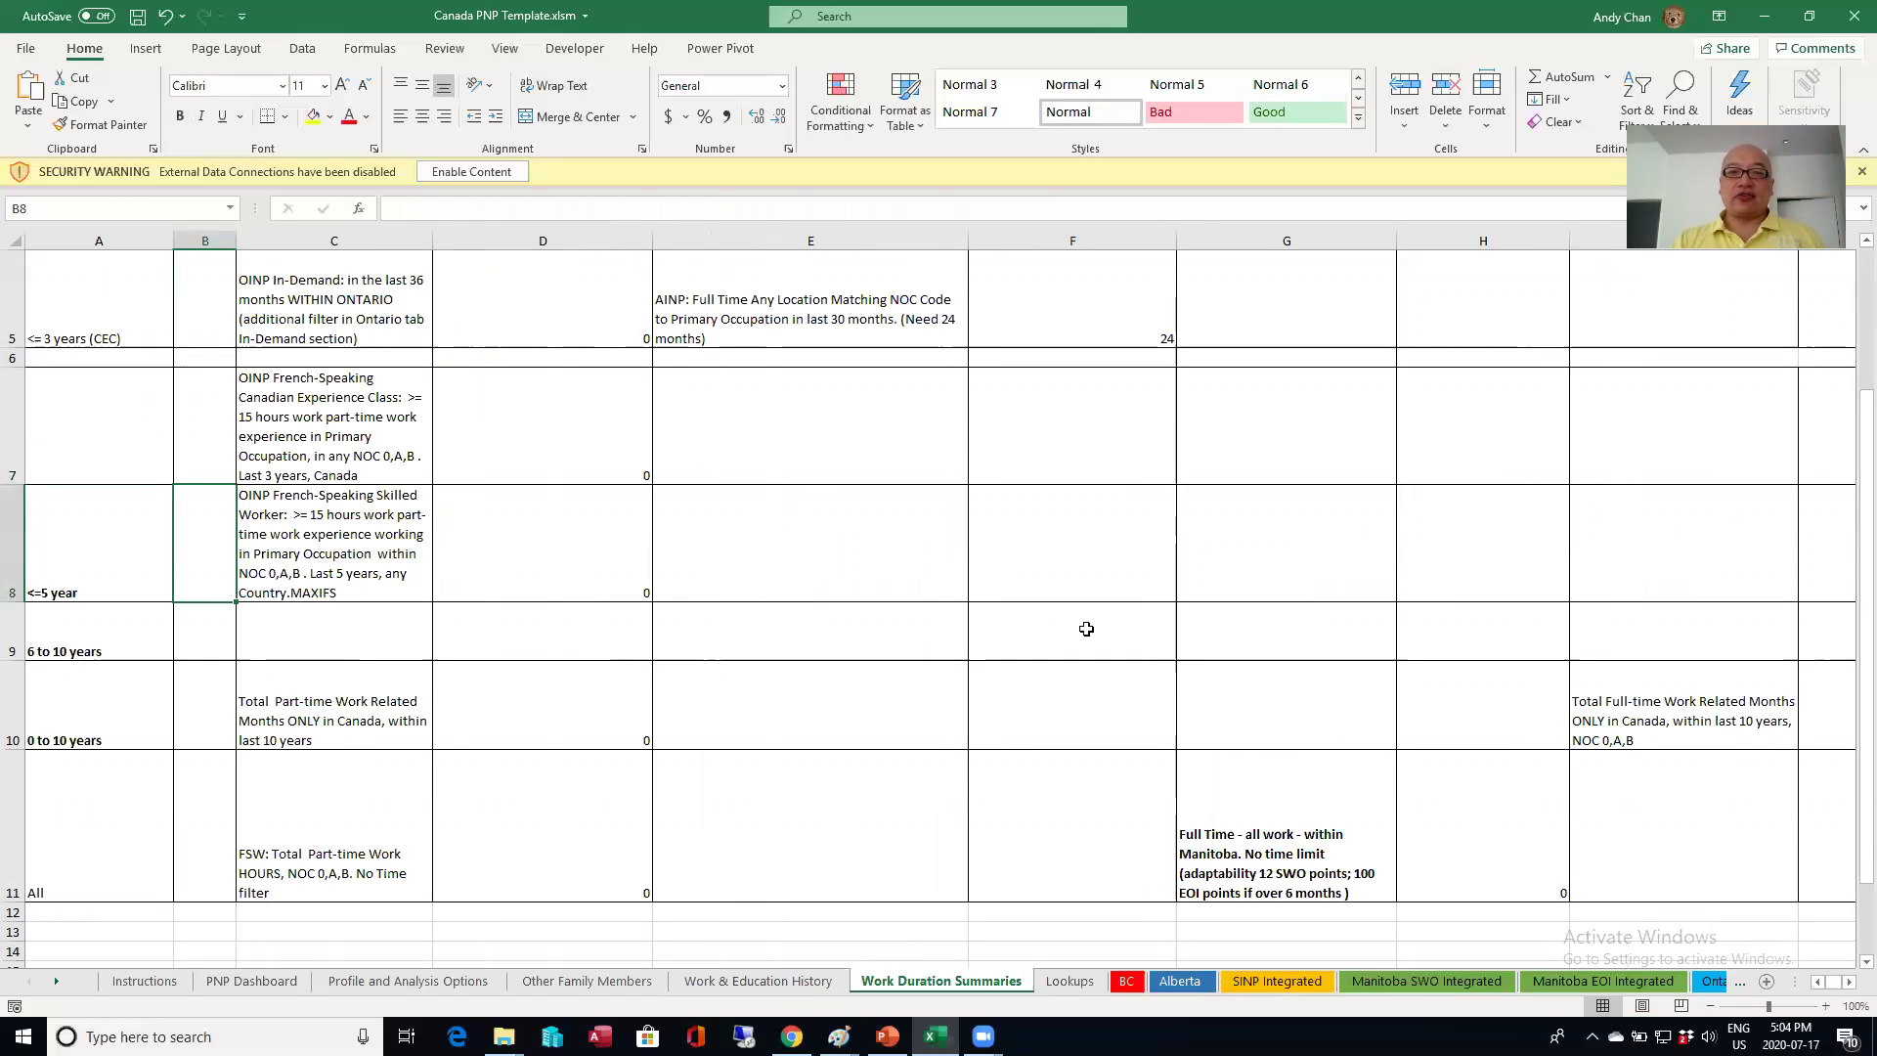
key("Left")
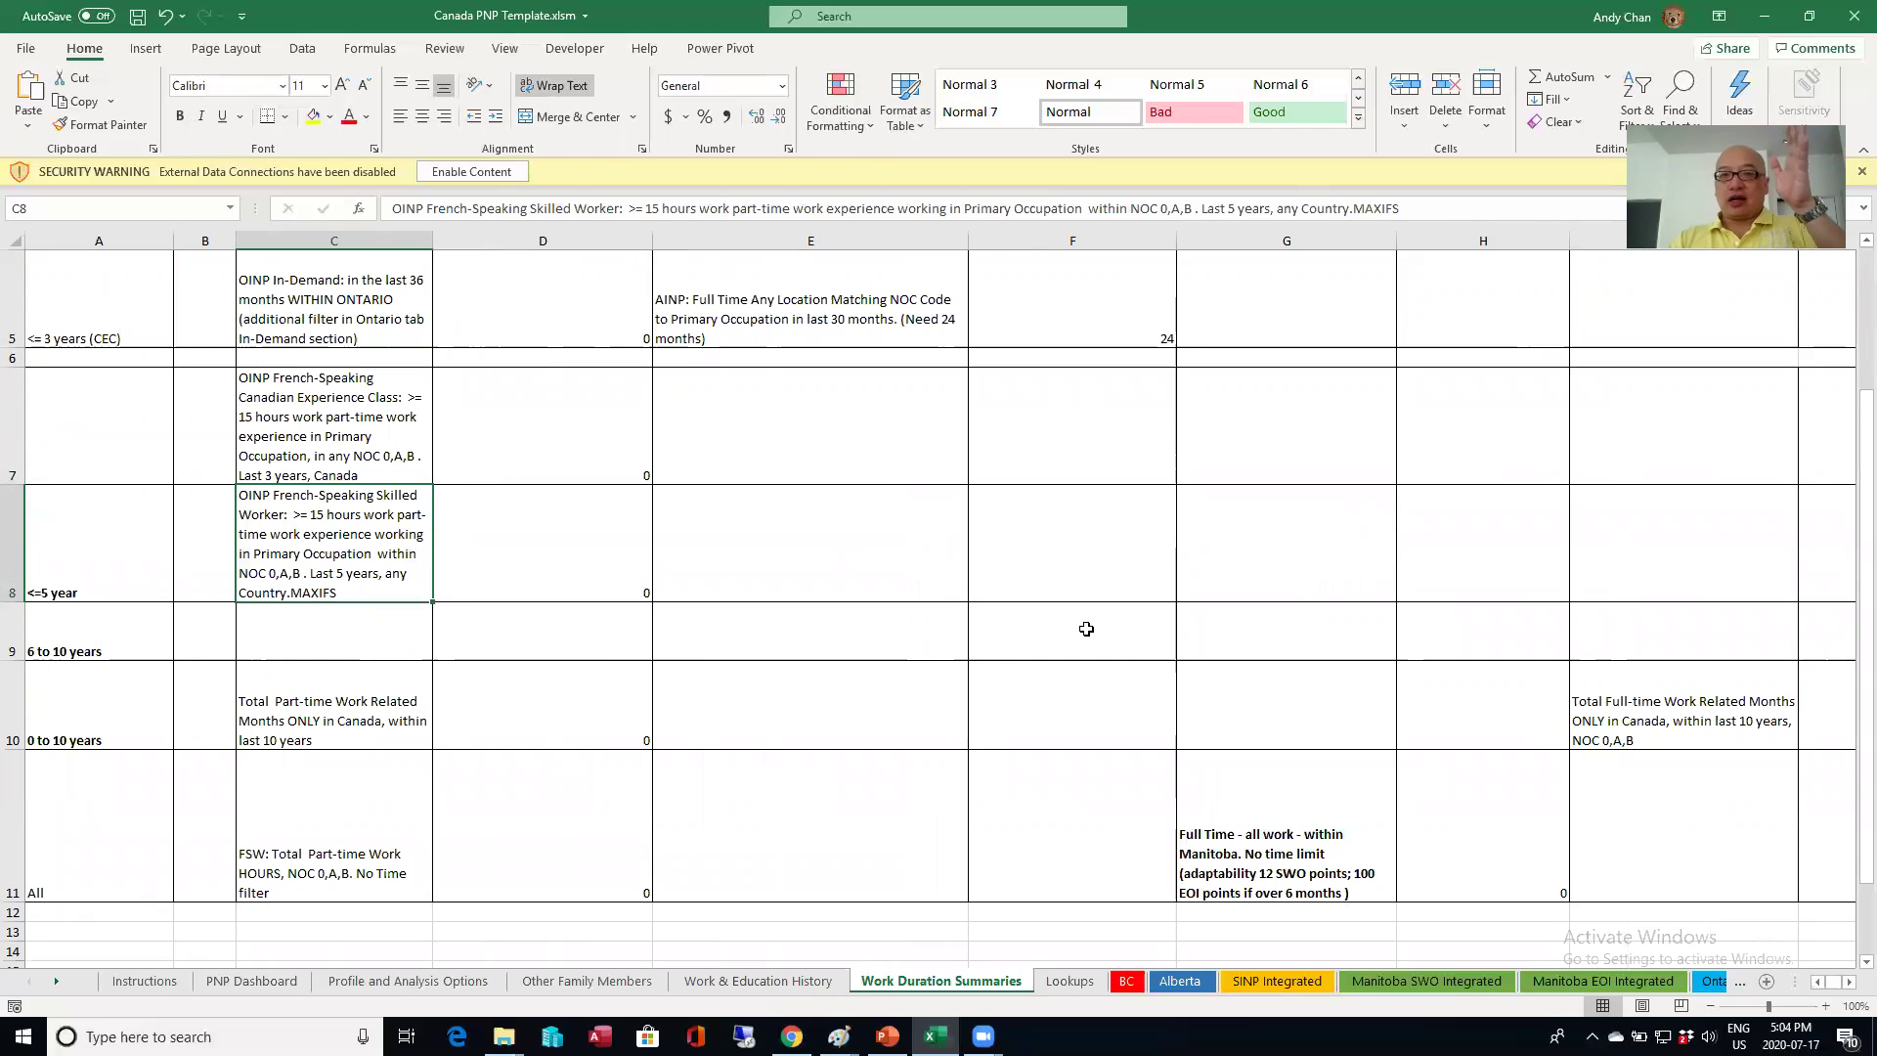
key("Up")
key("Up")
key("Up")
key("Up")
key("Up")
key("Up")
key("Up")
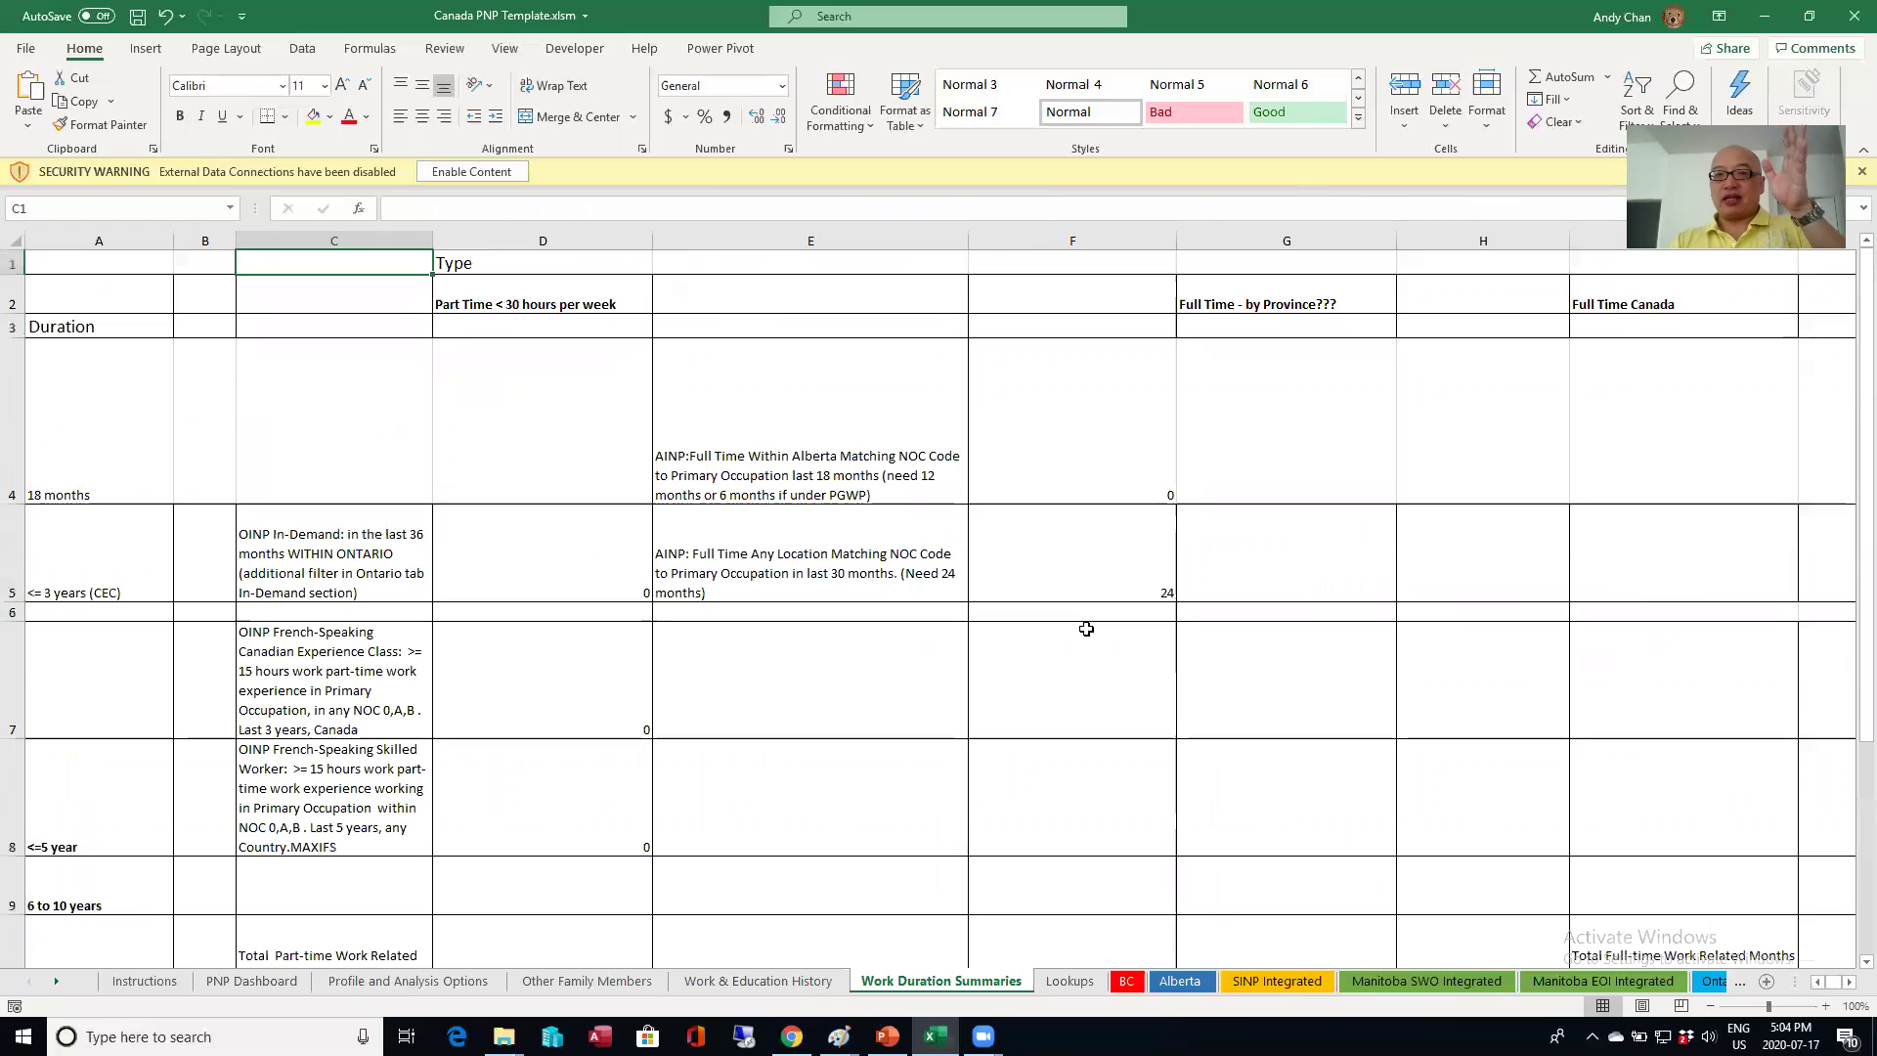
Step: Review the row 2 type headings and the Ontario SUMIFS formula in R8, then magnify the summary figures
key("Down")
key("Right")
key("Right")
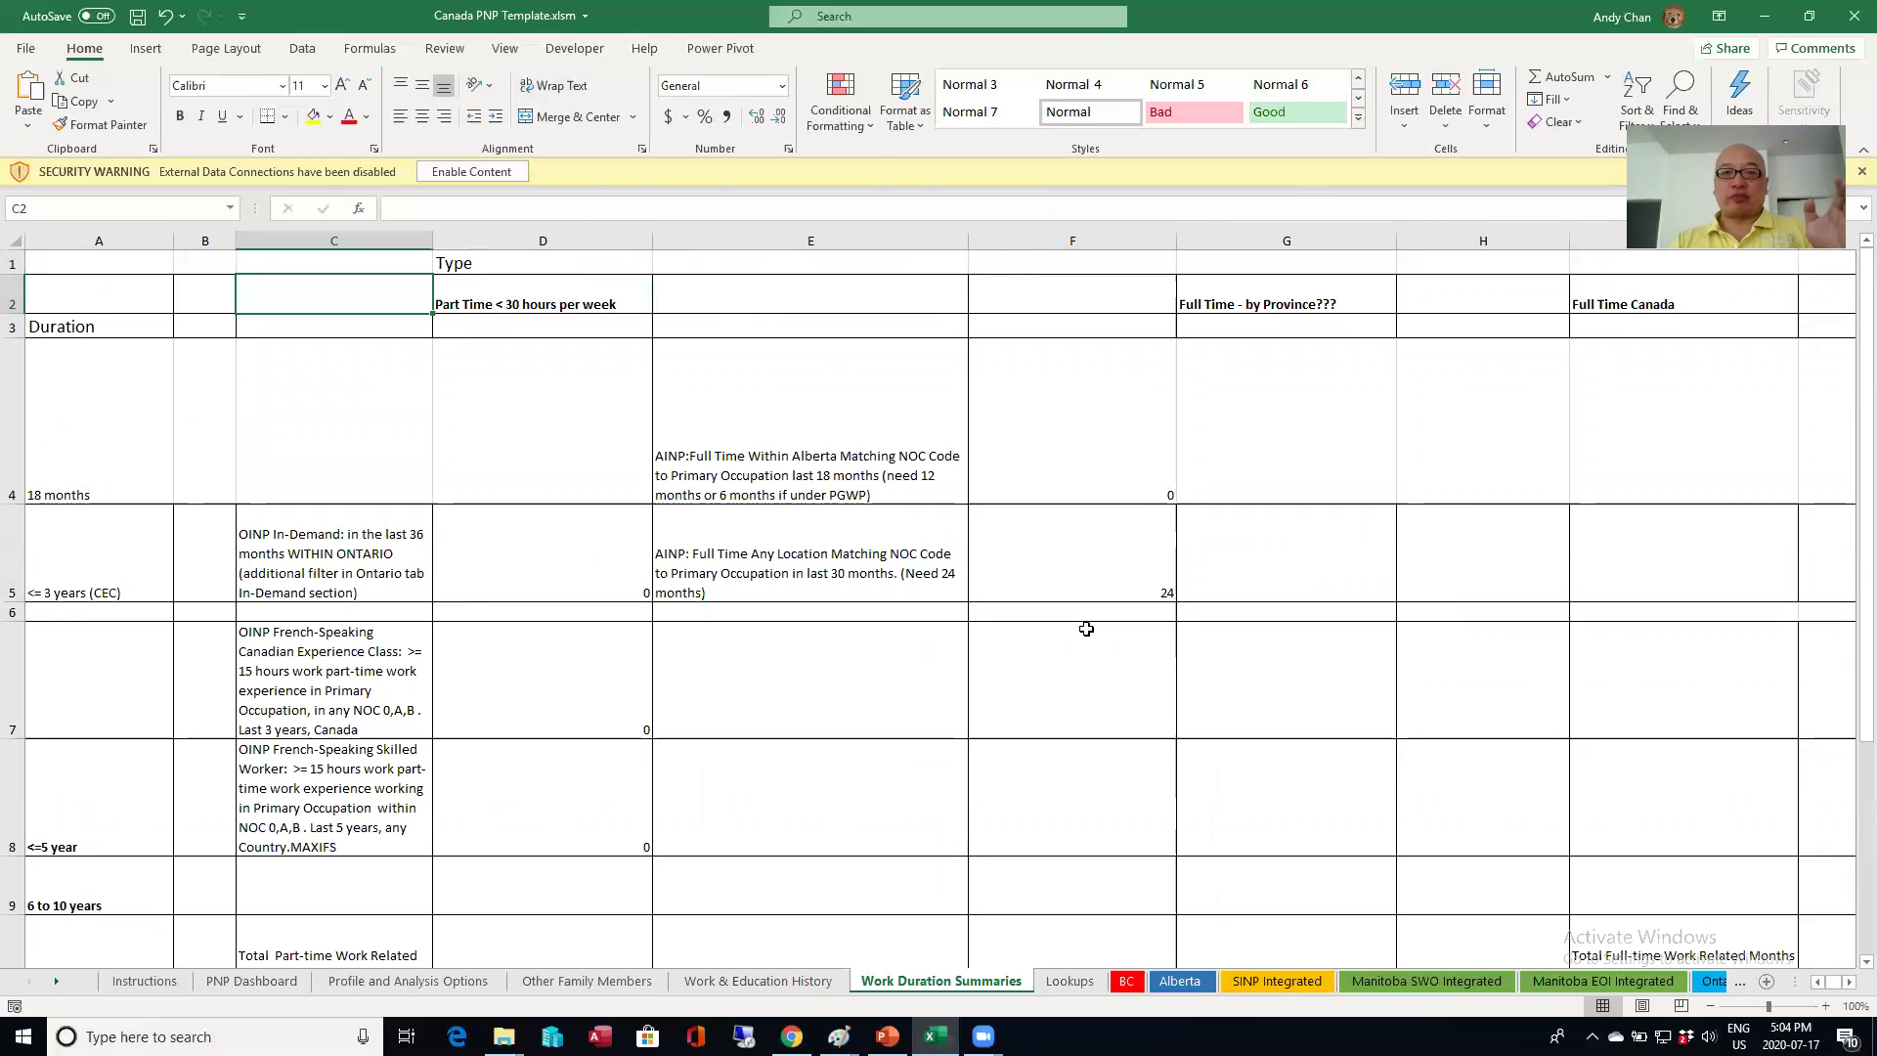
key("Right")
key("Right")
key("Right")
key("Right")
key("Right")
key("Right")
key("Right")
key("Right")
key("Right")
key("Right")
key("Right")
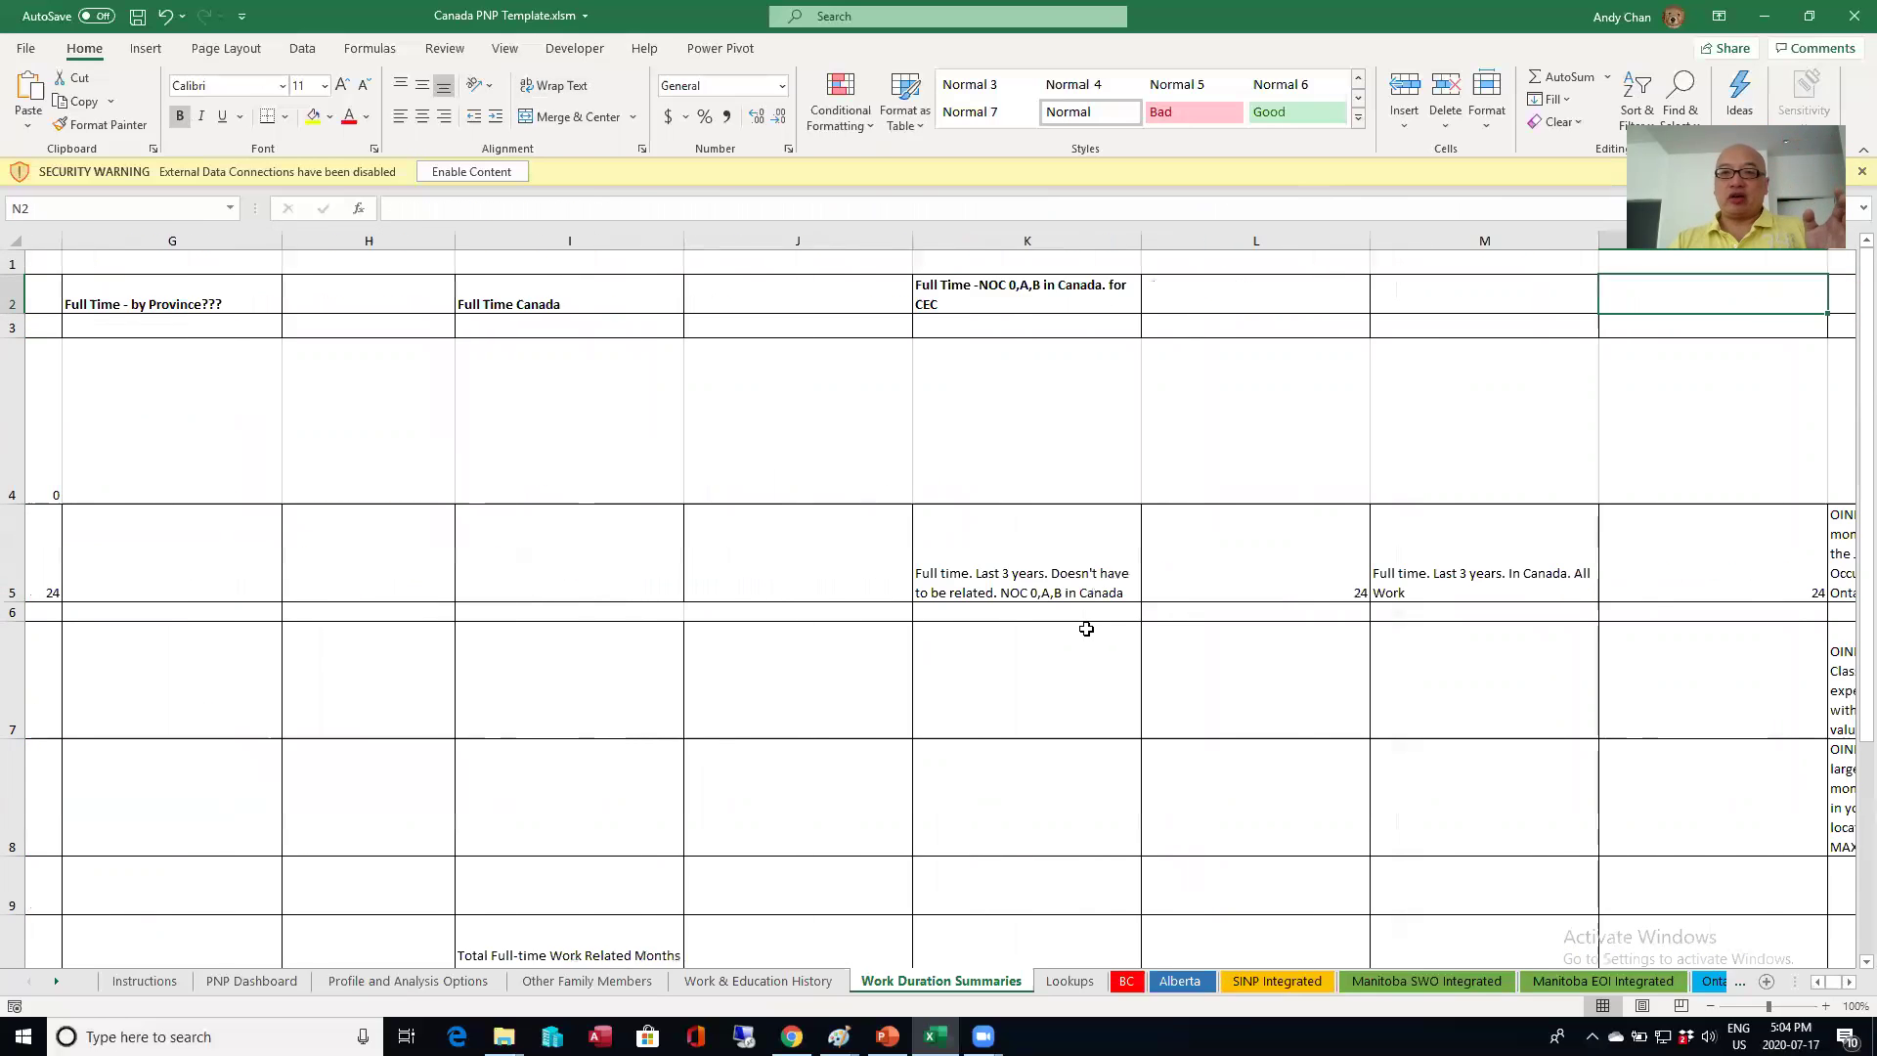
key("Right")
key("Right")
key("Right")
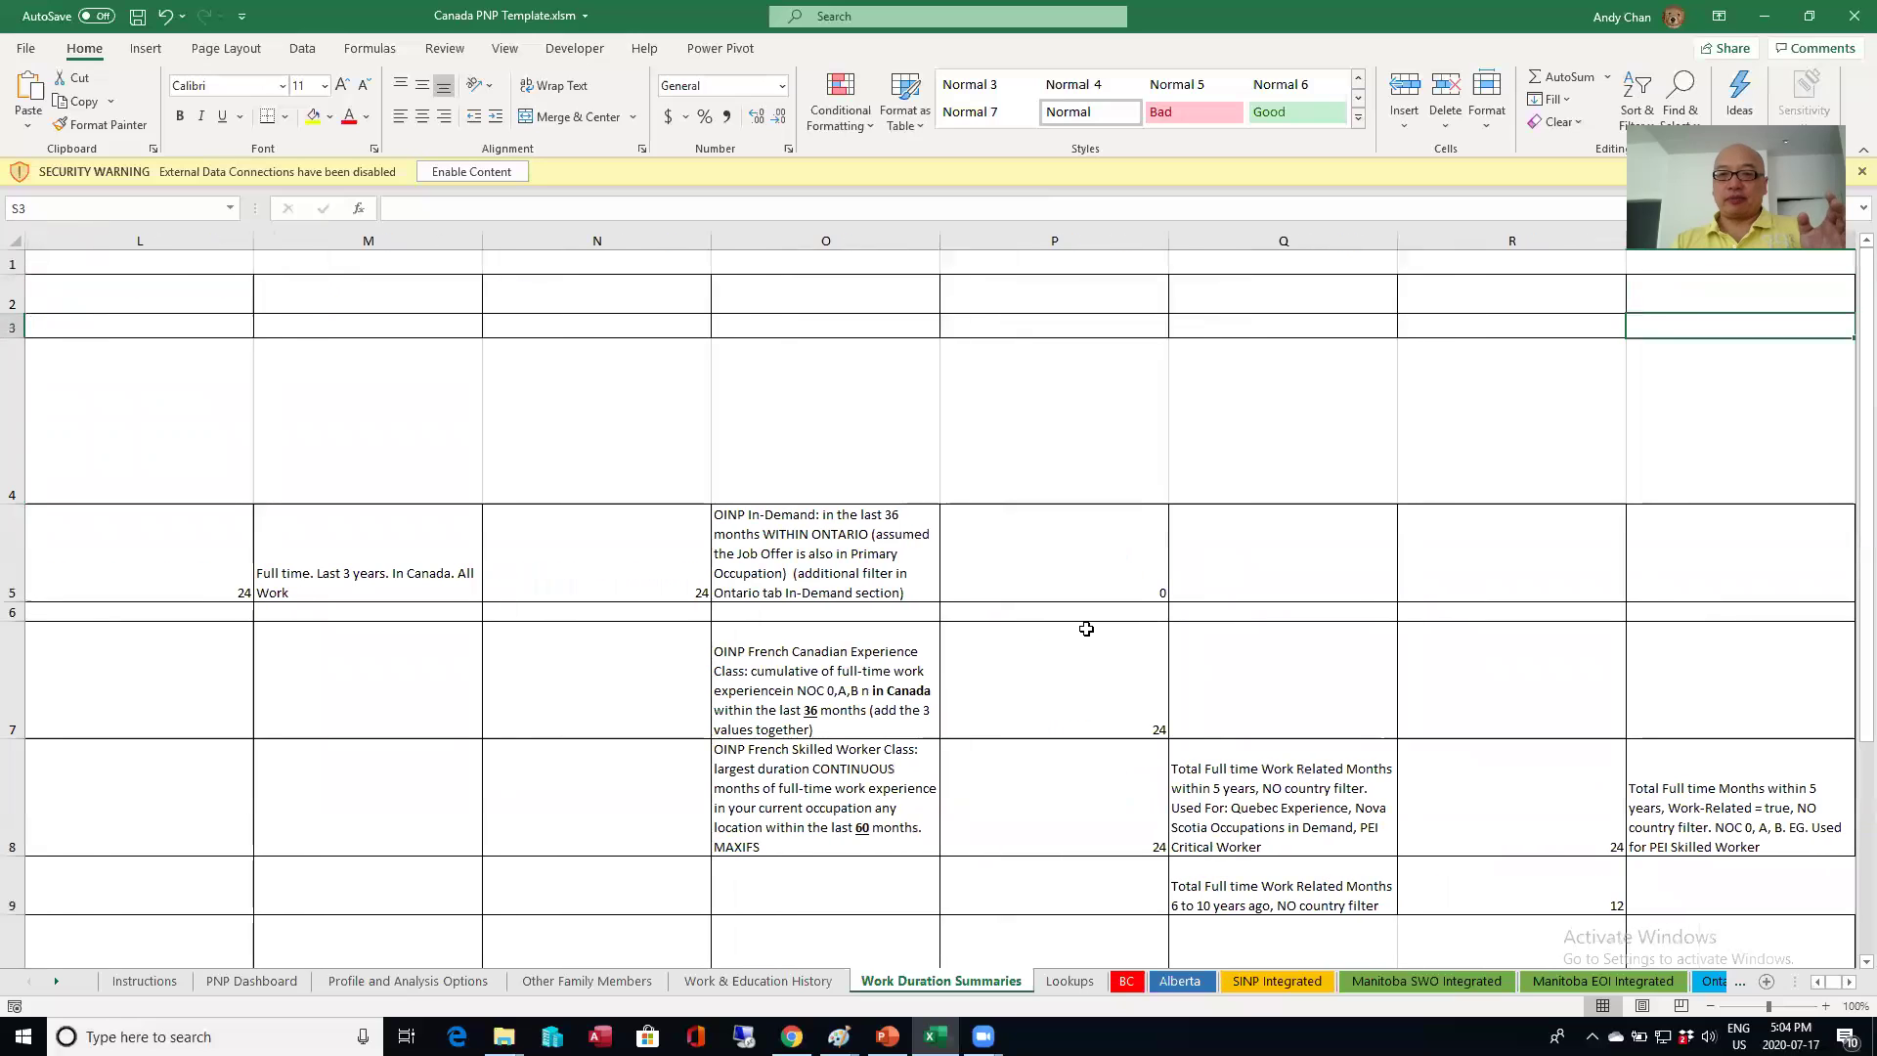
key("Down")
key("Down")
key("Down")
key("Down")
key("Down")
key("Left")
key("Down")
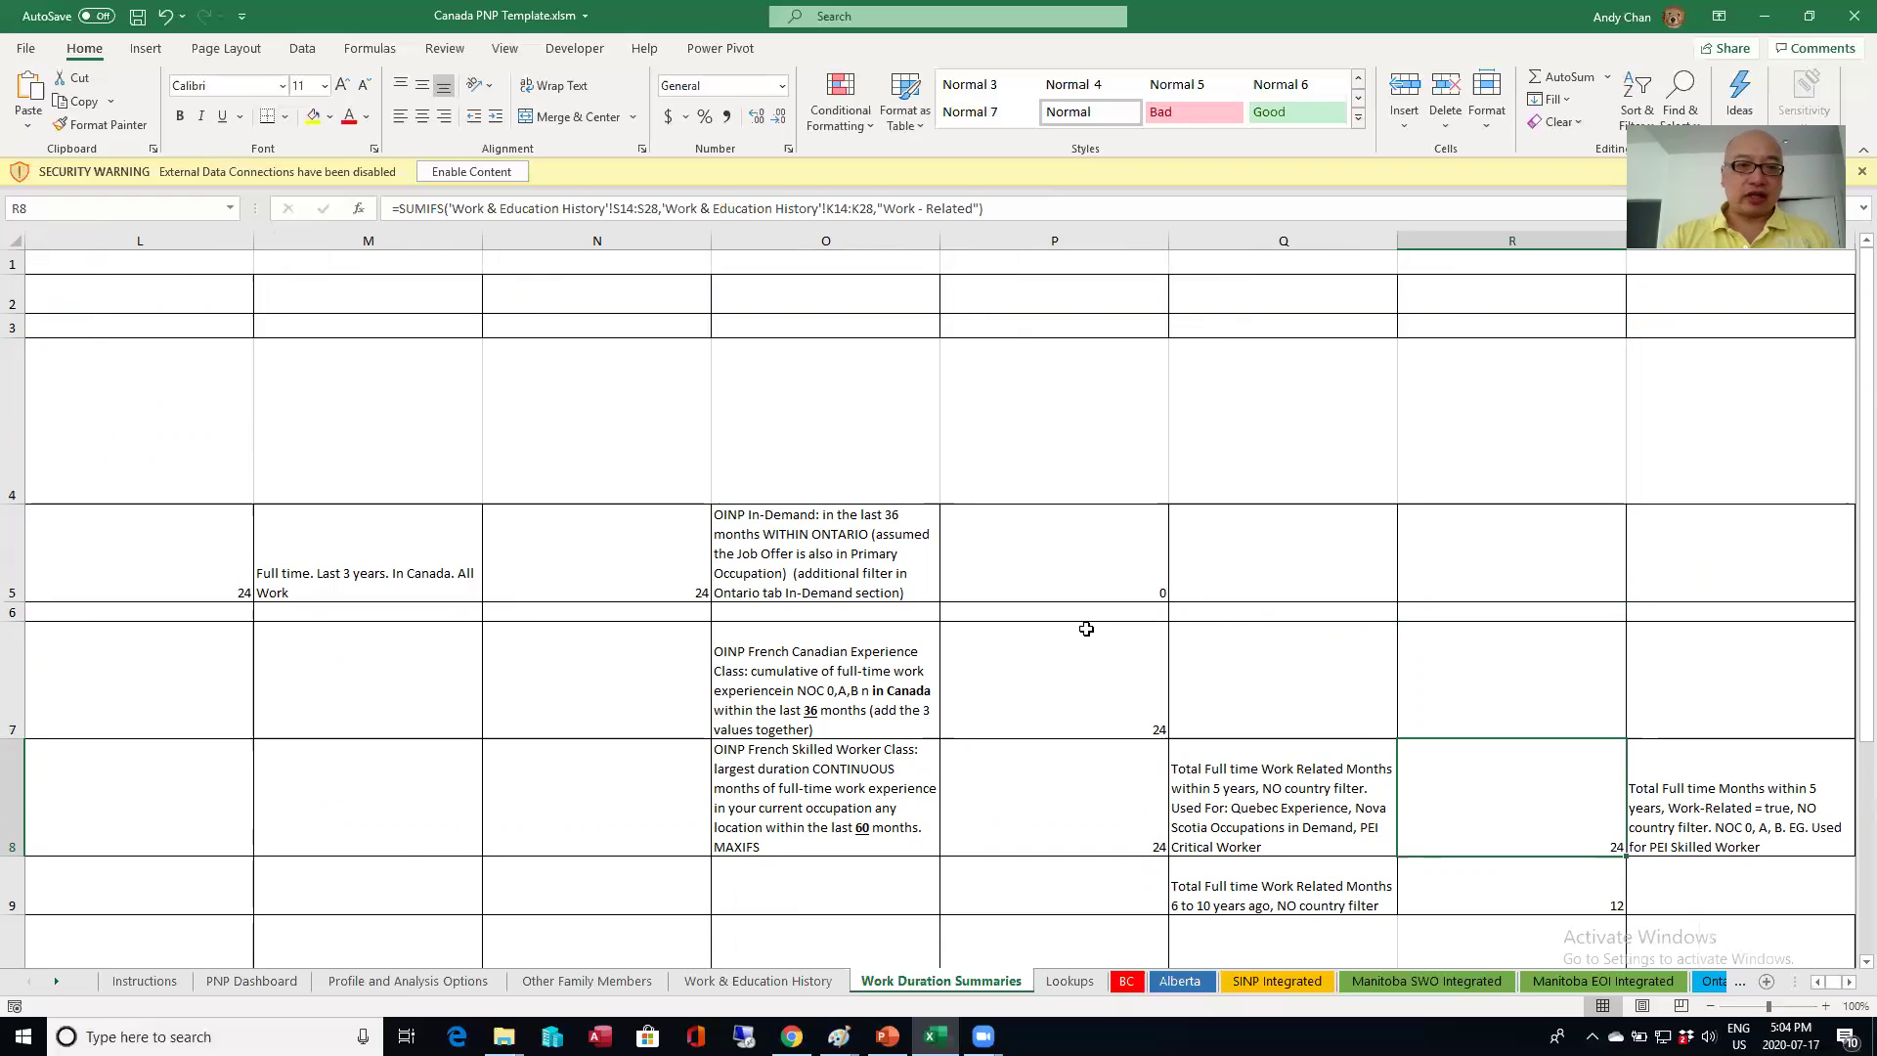
key("super+plus")
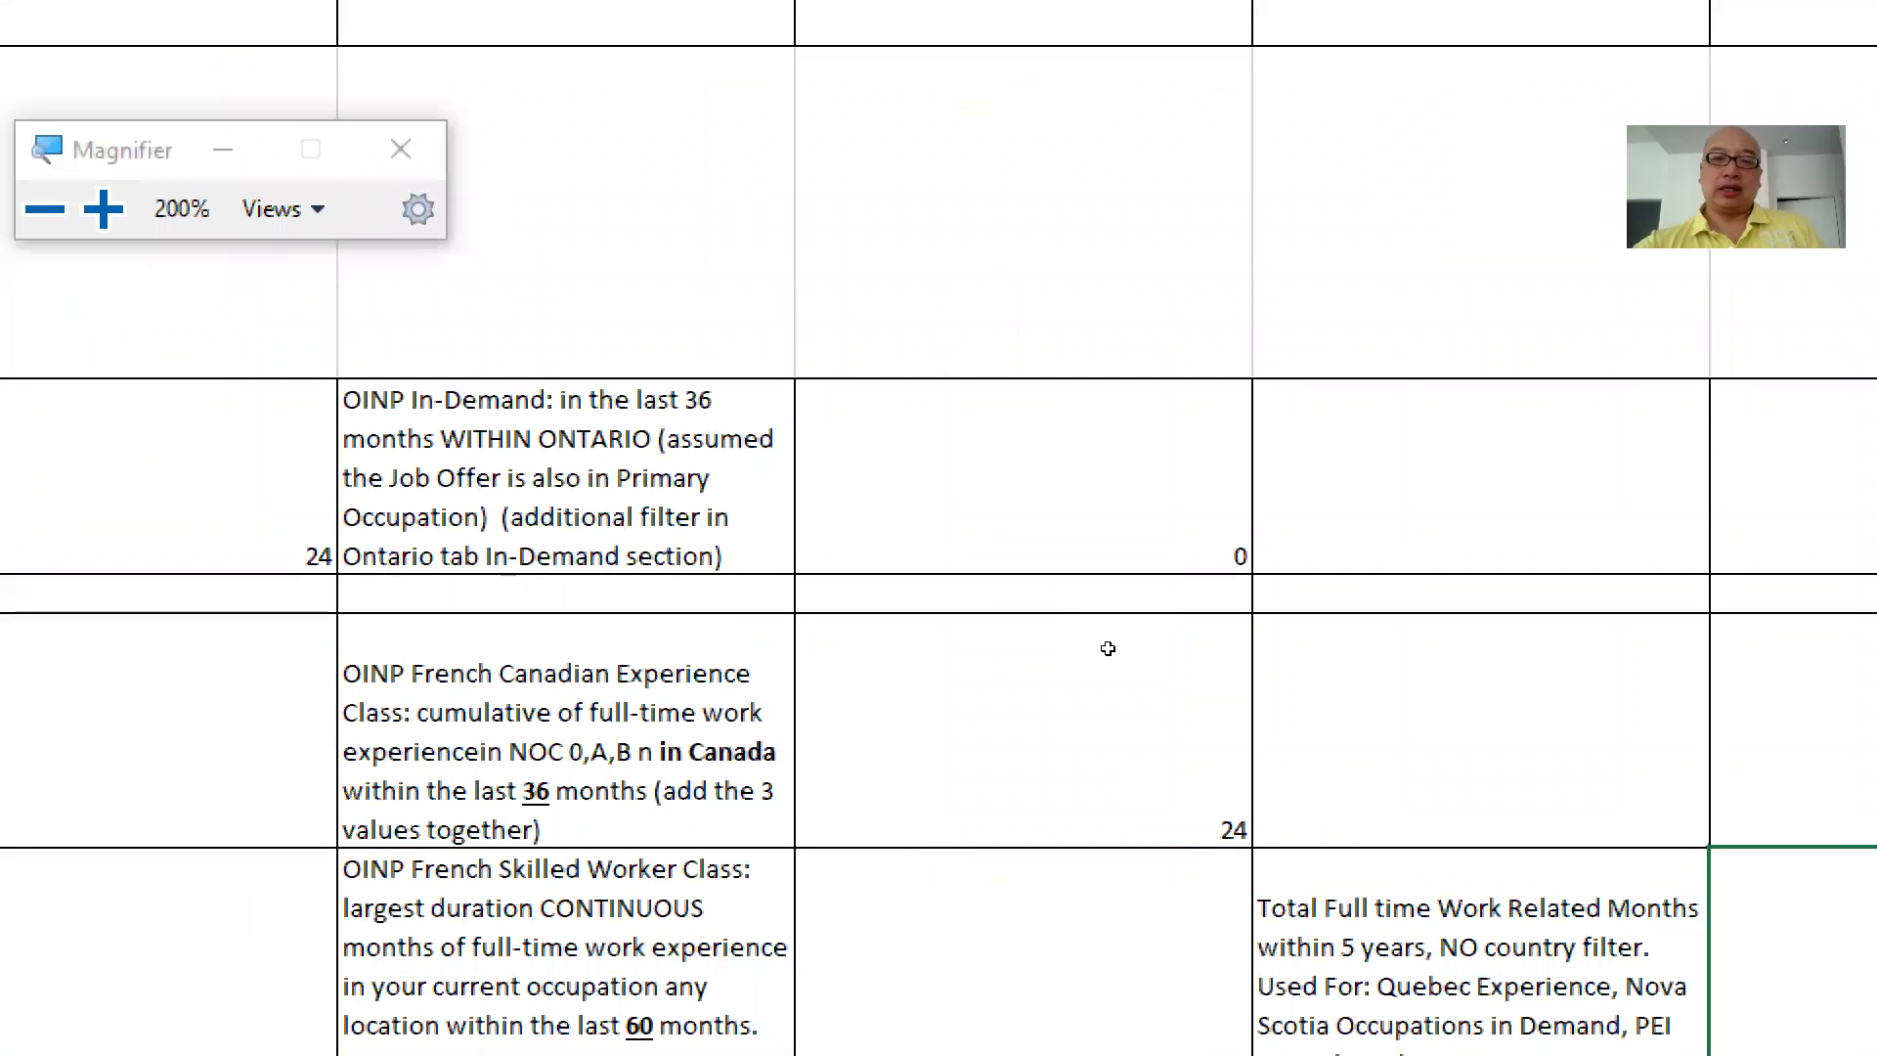
Step: Select P7's 24-month French Canadian Experience SUMIFS total and close Windows Magnifier
left_click(1113, 696)
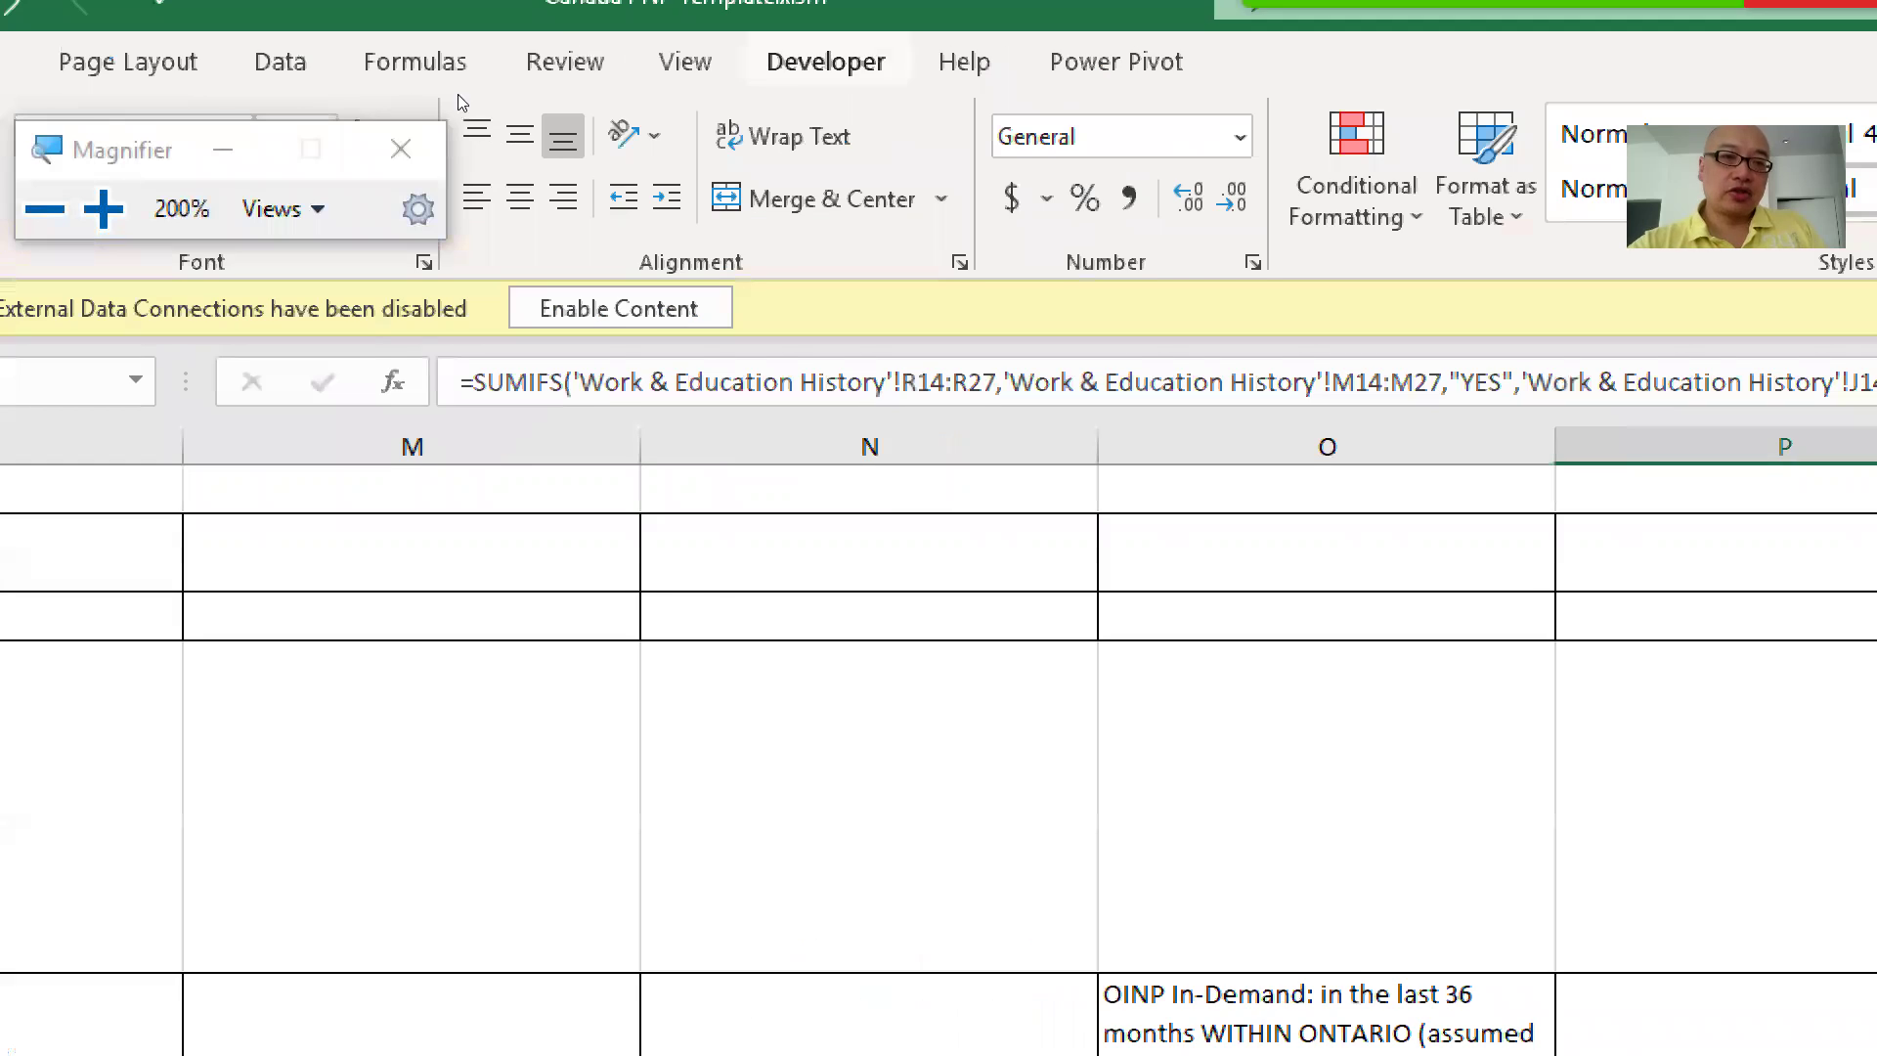
key("super+Escape")
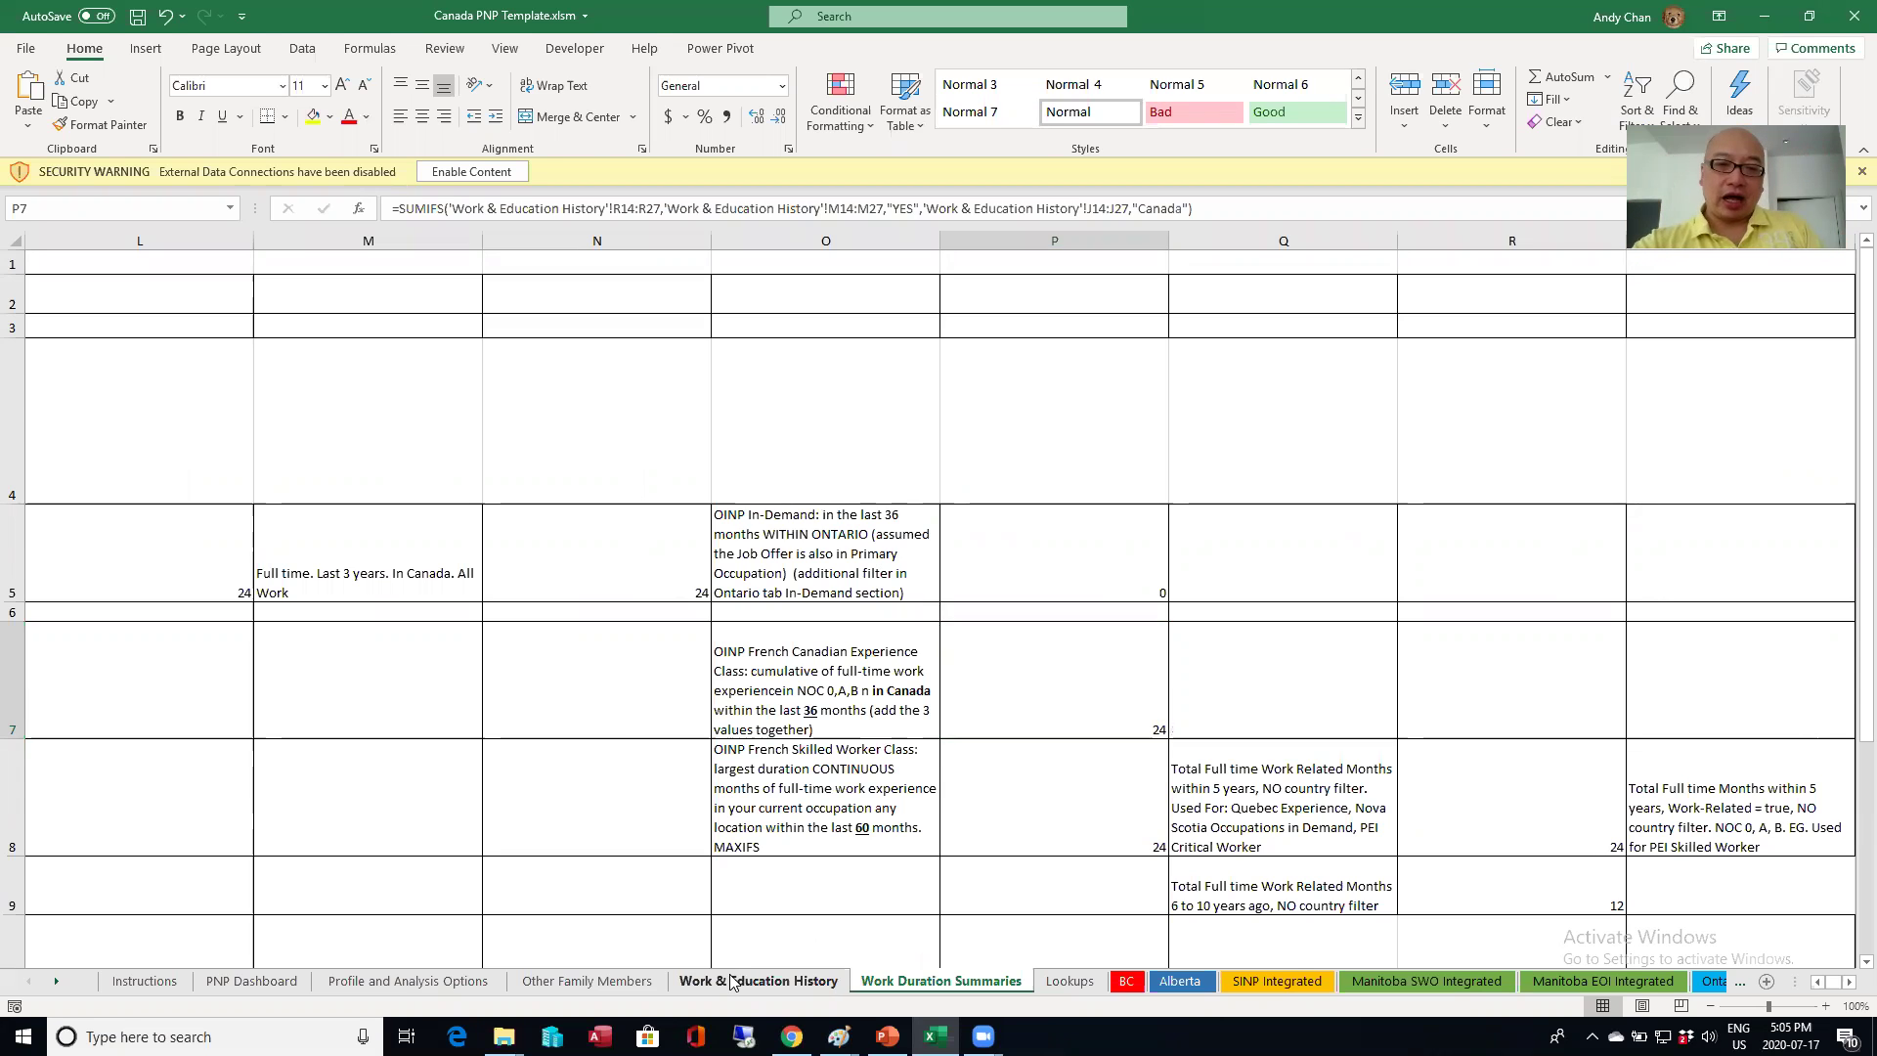
Step: On Work & Education History, compare the DATEDIF formulas in P19, S19, T19 and U19
left_click(732, 981)
left_click(845, 787)
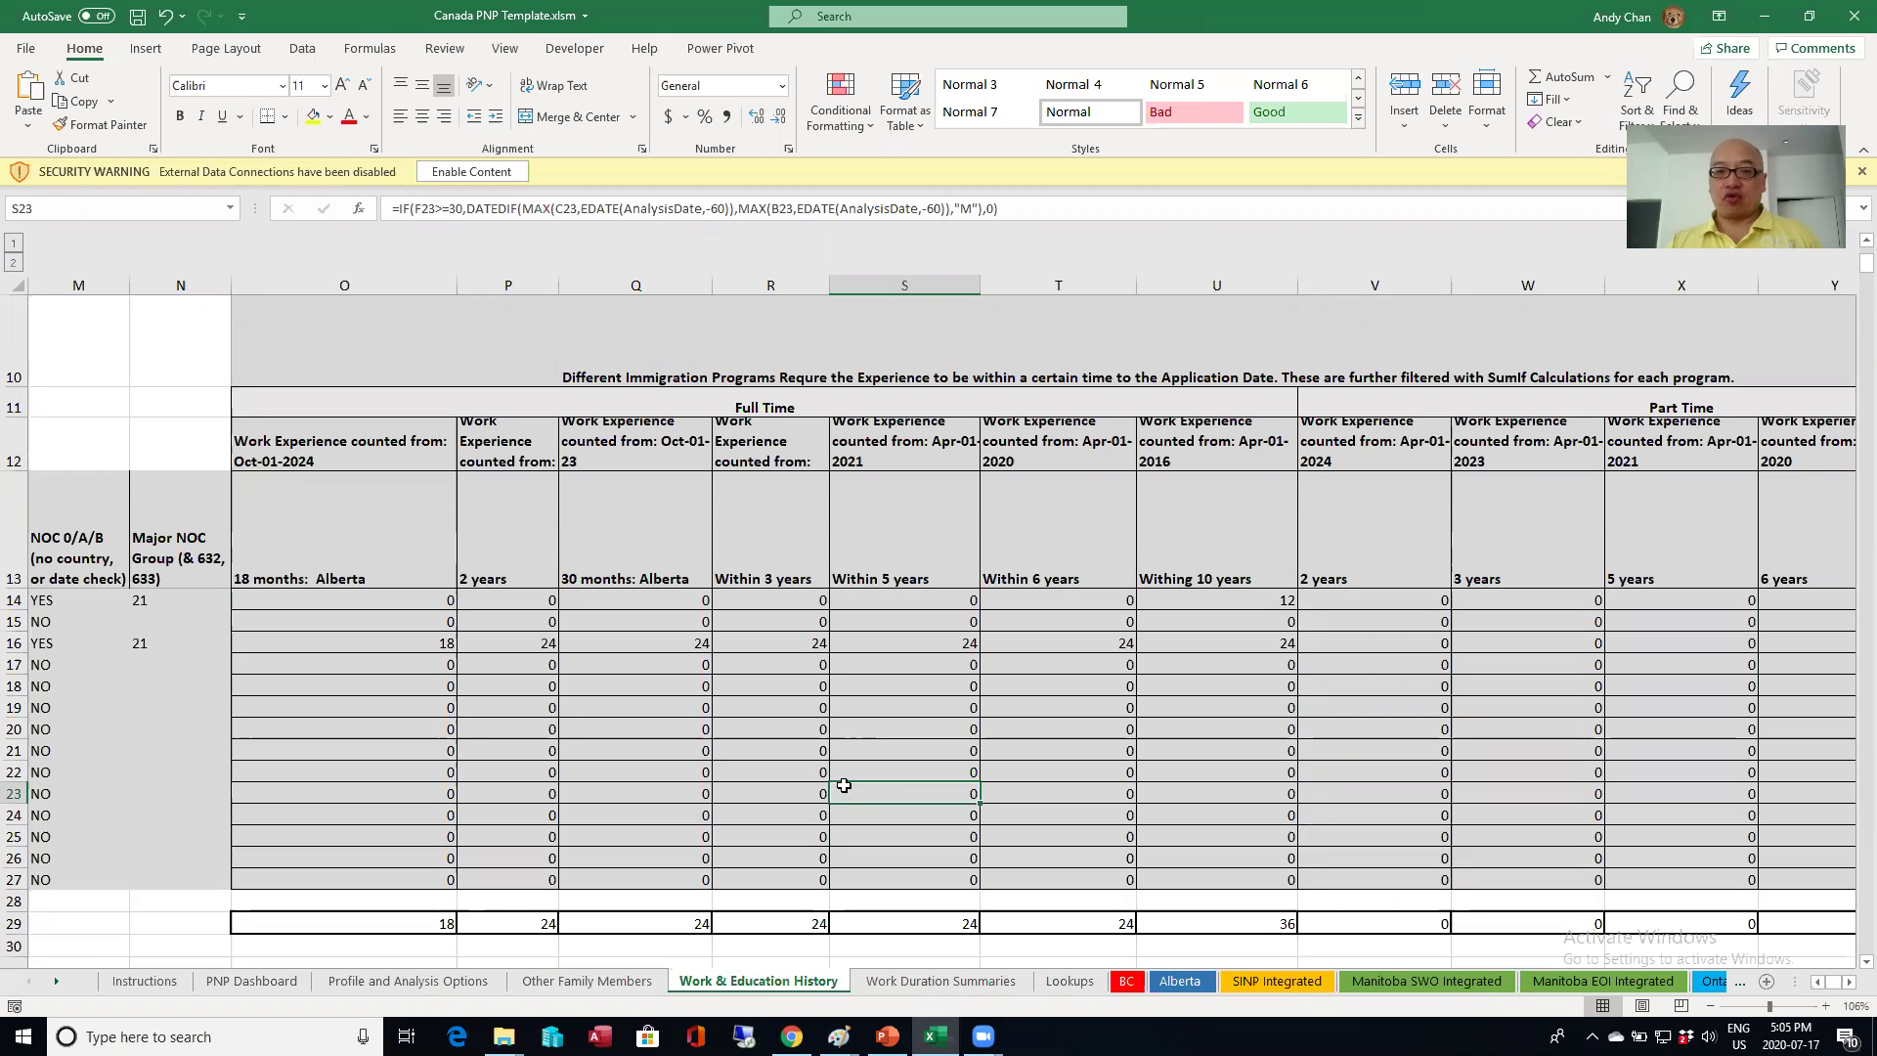
key("Left")
key("Left")
key("Up")
key("Up")
key("Up")
key("Up")
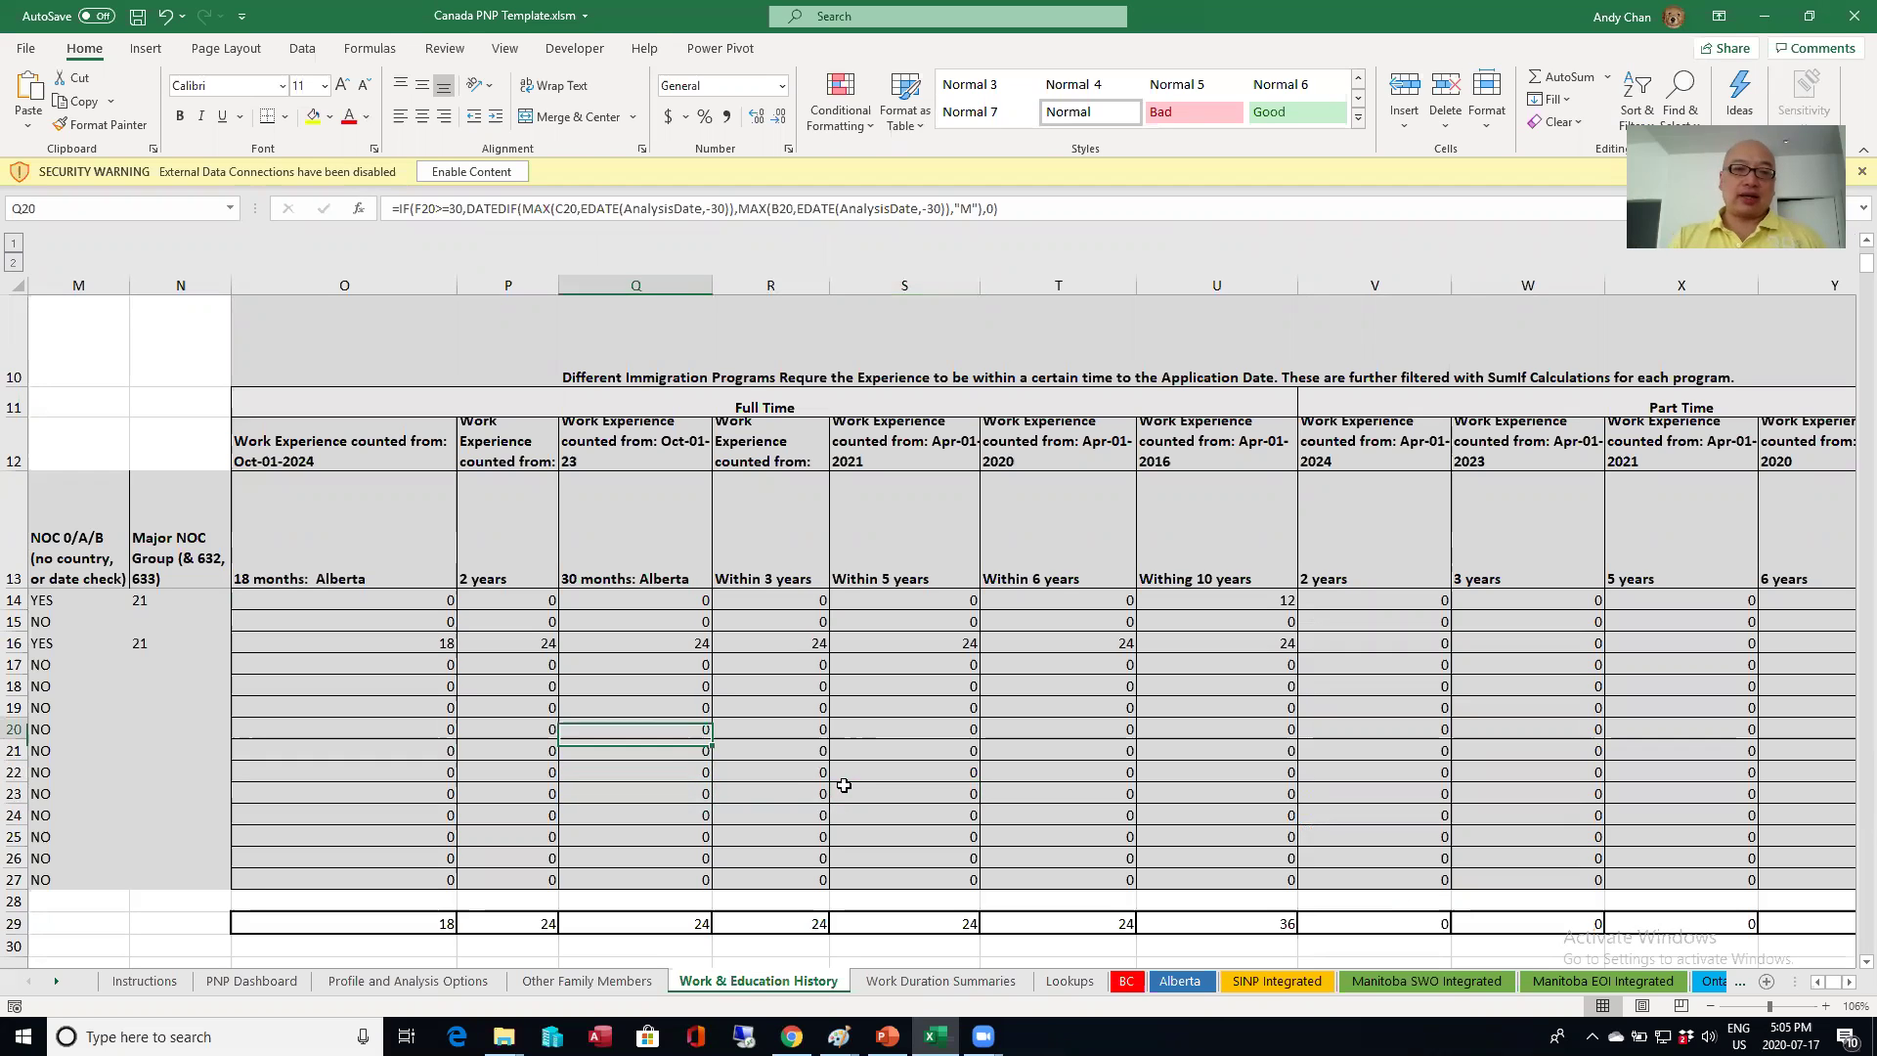
key("Left")
key("Right")
key("Right")
key("Right")
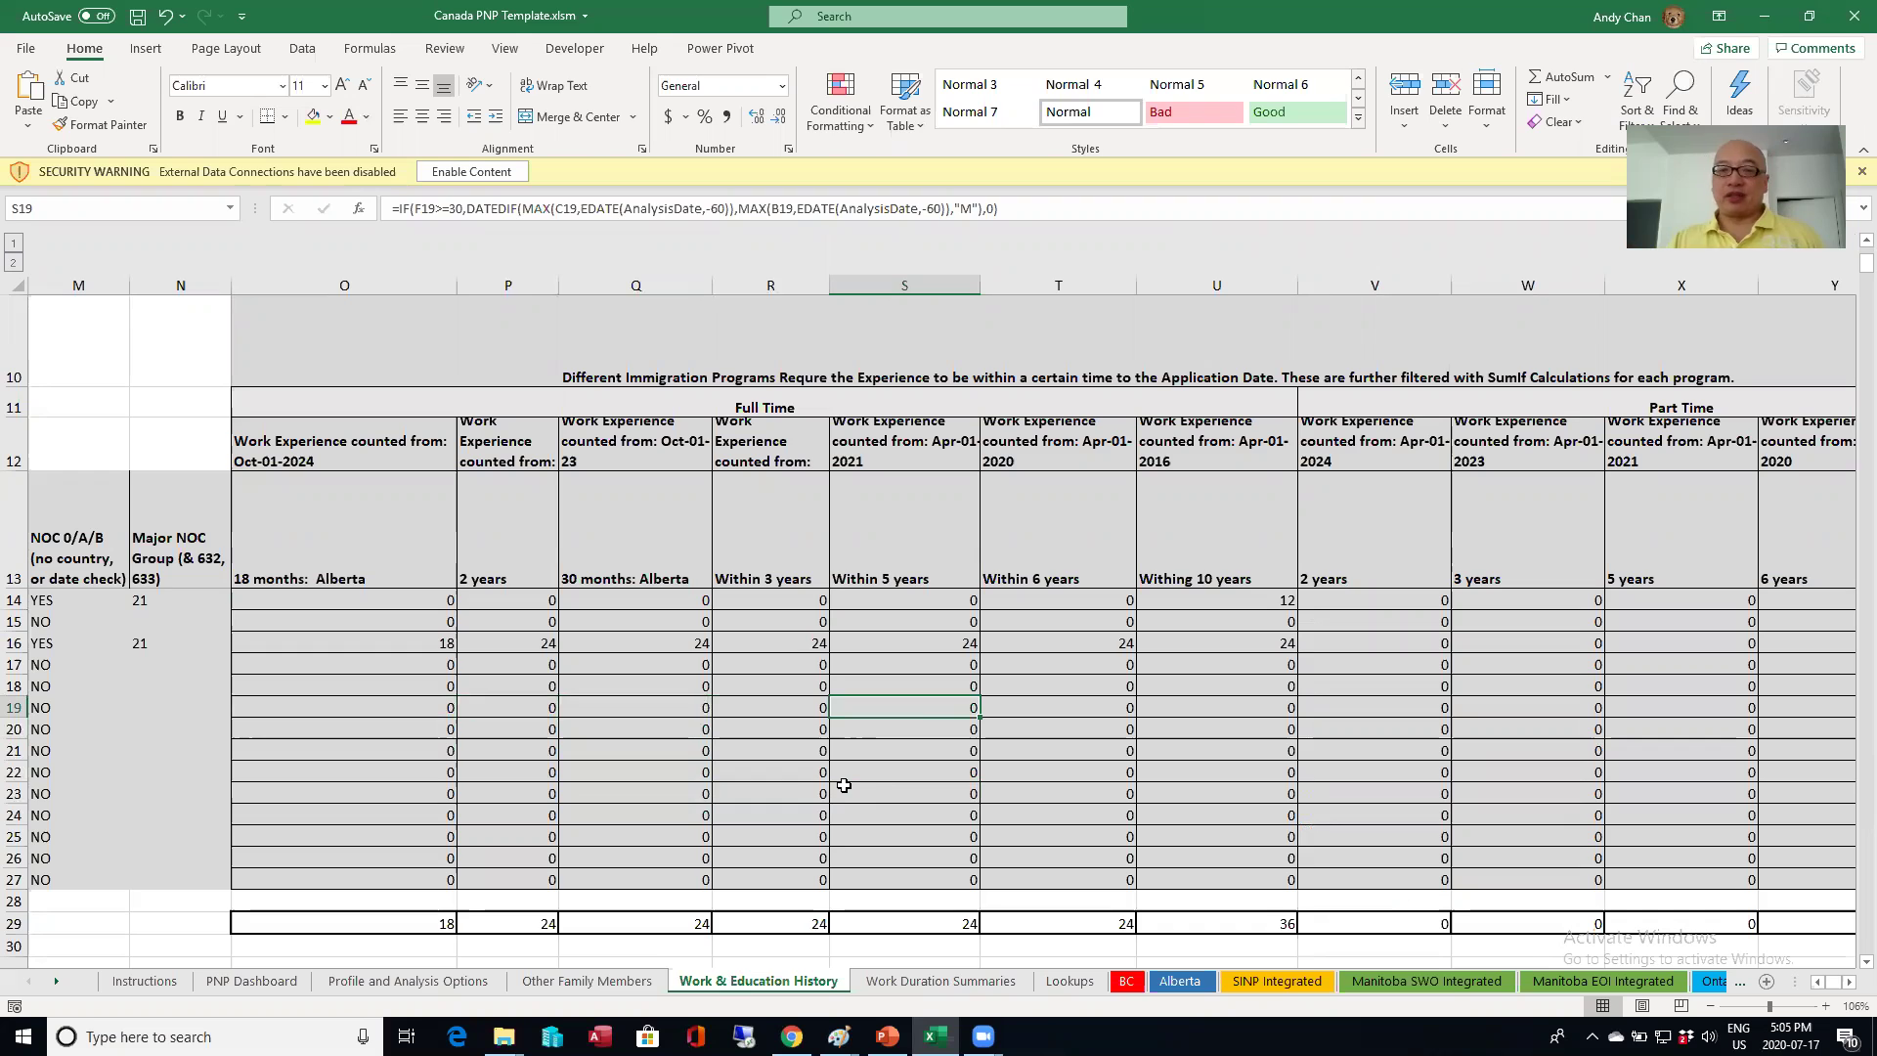
key("Right")
key("Right")
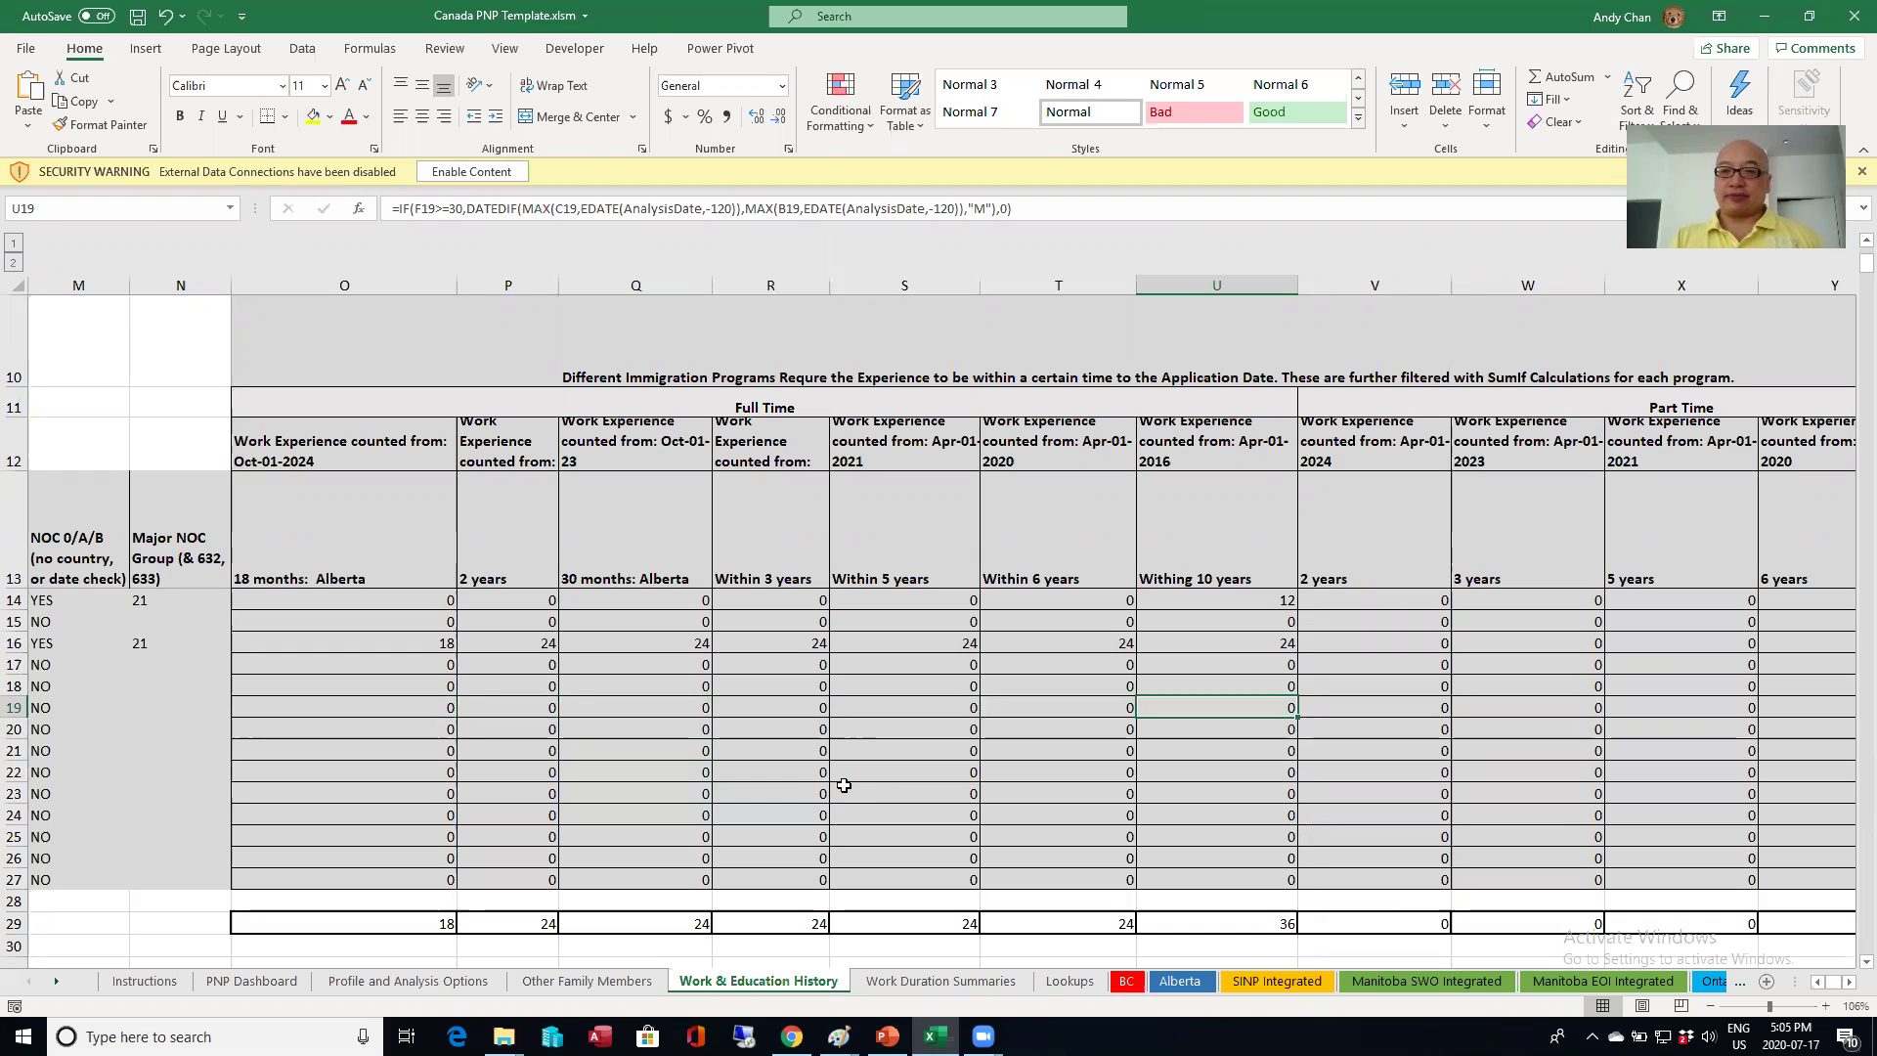
key("Left")
key("Right")
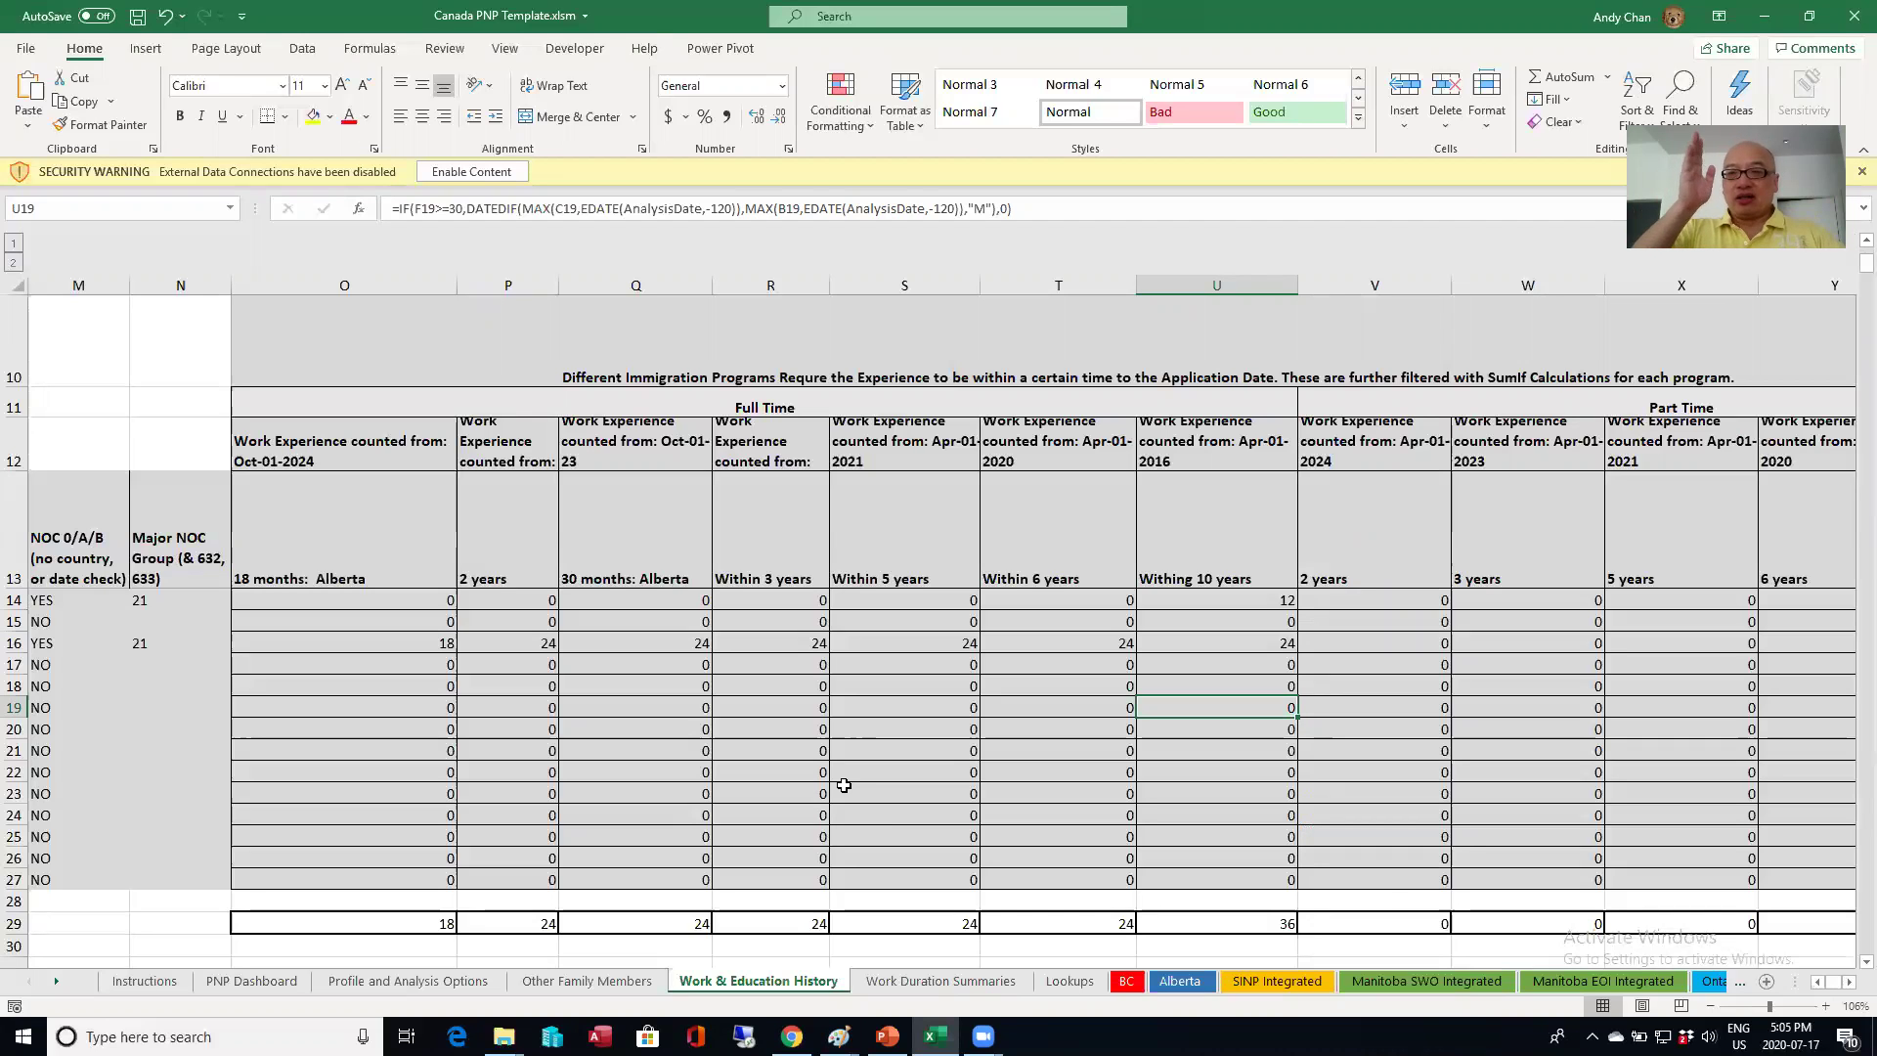
key("Right")
key("Right")
key("Right")
key("Right")
key("Right")
key("Right")
key("Right")
key("Right")
key("Right")
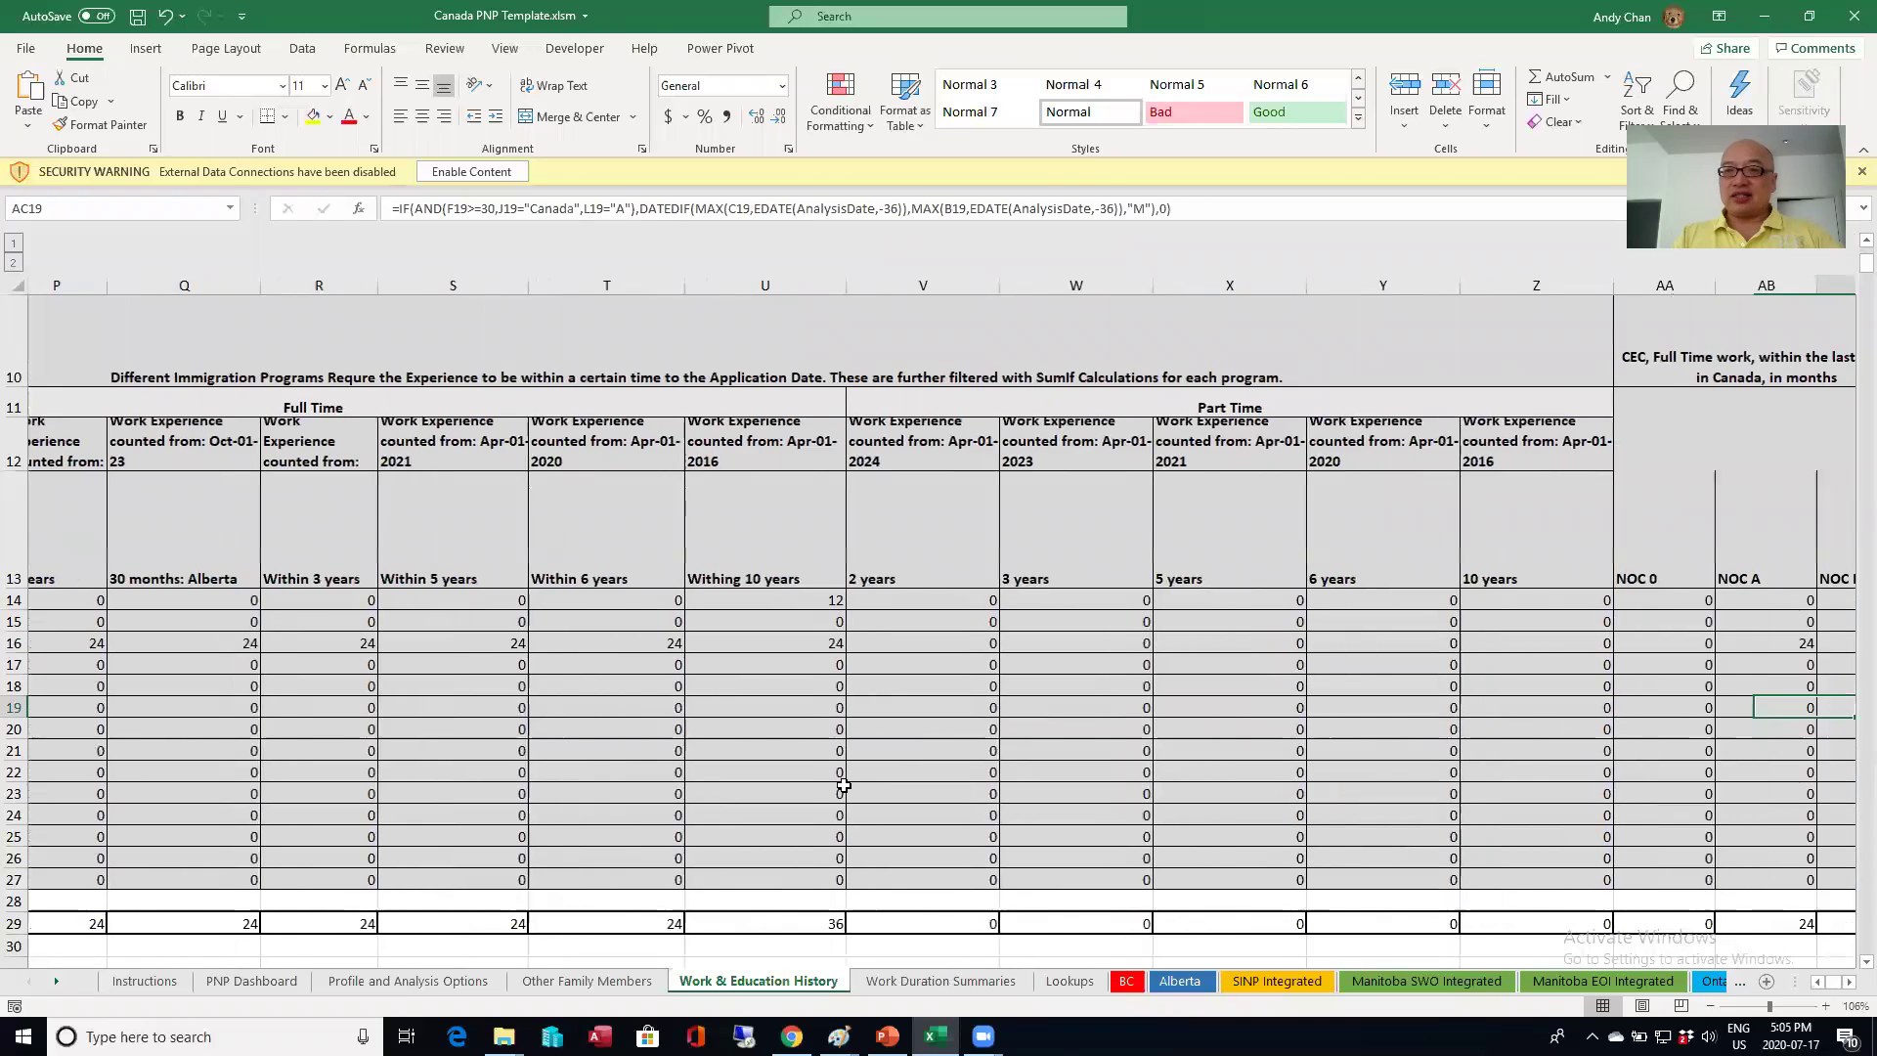
key("Right")
key("Right")
key("Right")
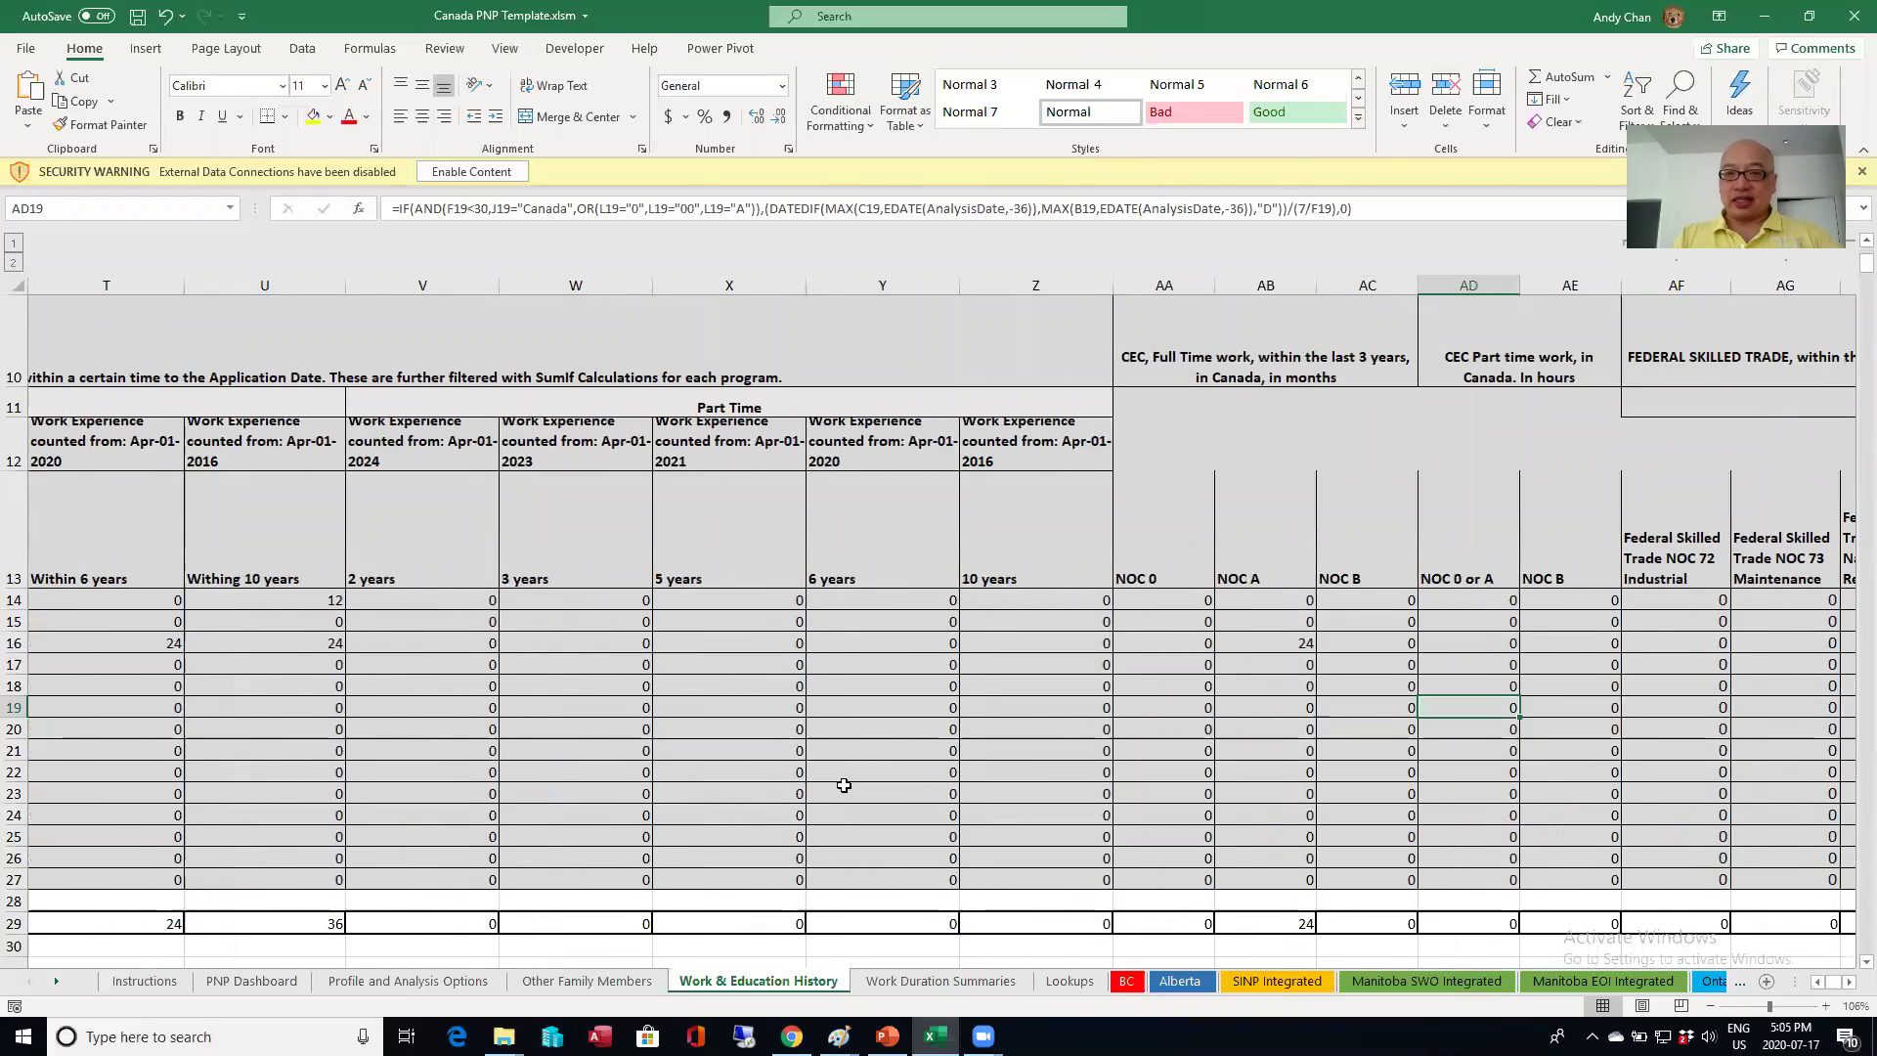
key("Right")
key("Right")
key("Right")
key("Right")
key("Right")
key("Right")
key("Right")
key("Right")
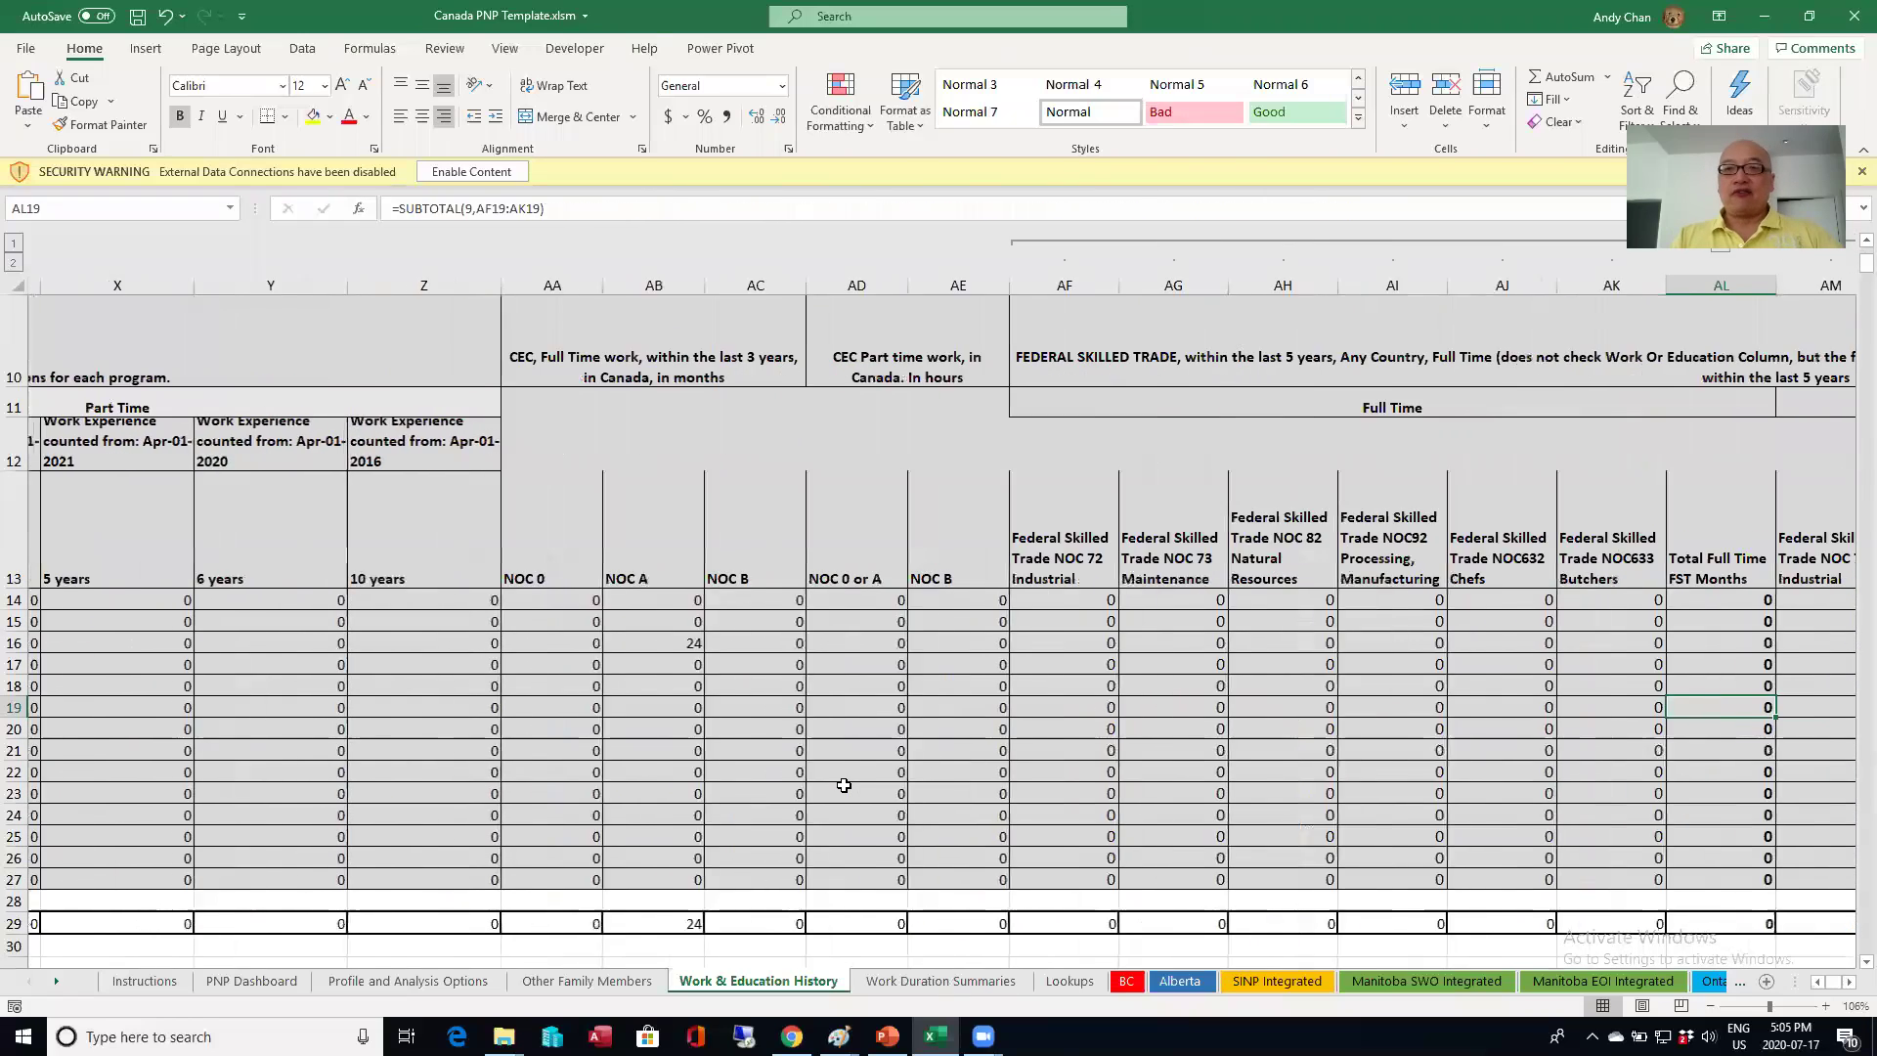
key("Right")
key("Right")
key("Right")
key("Right")
key("Right")
key("Left")
key("Left")
key("Left")
key("Left")
key("Left")
key("Left")
key("Left")
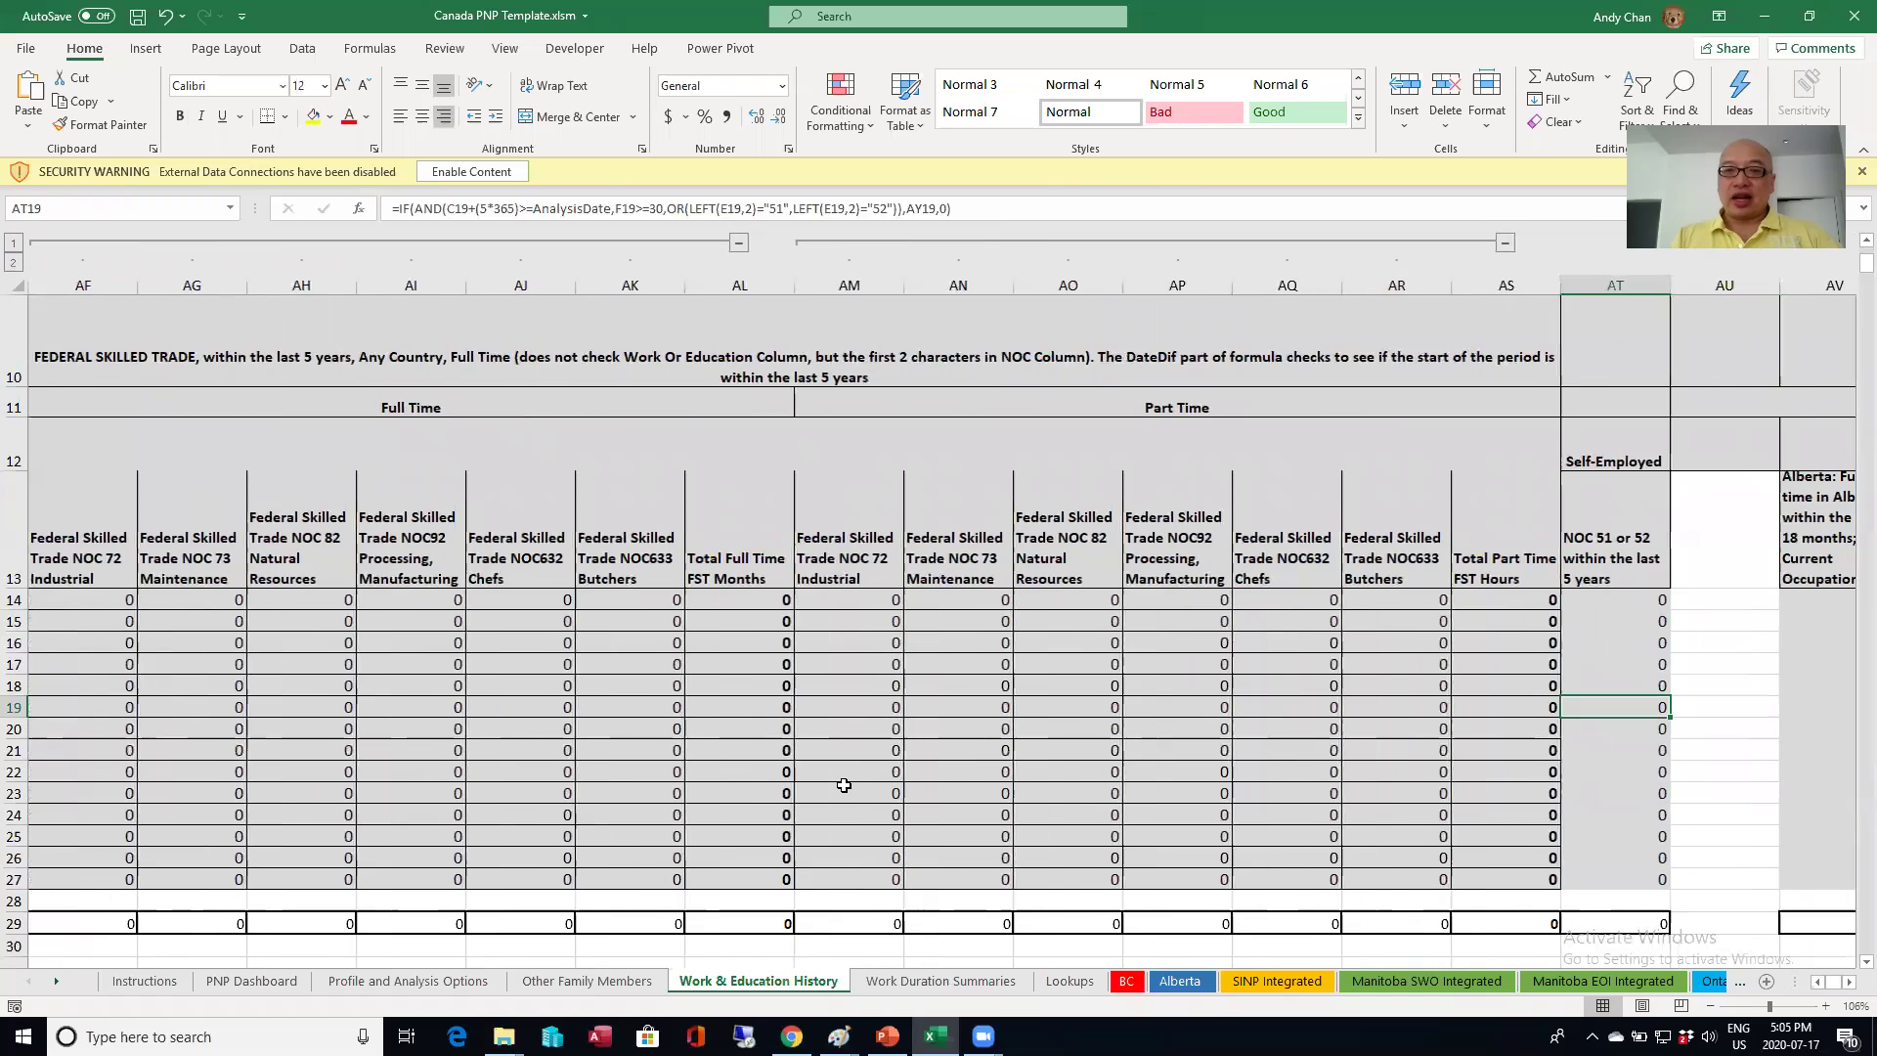
key("Left")
key("Left")
key("Left")
key("Left")
key("Left")
key("Left")
key("Left")
key("Left")
key("Left")
key("Left")
key("Left")
key("Left")
key("Left")
key("Left")
key("Left")
key("Left")
key("Right")
key("Right")
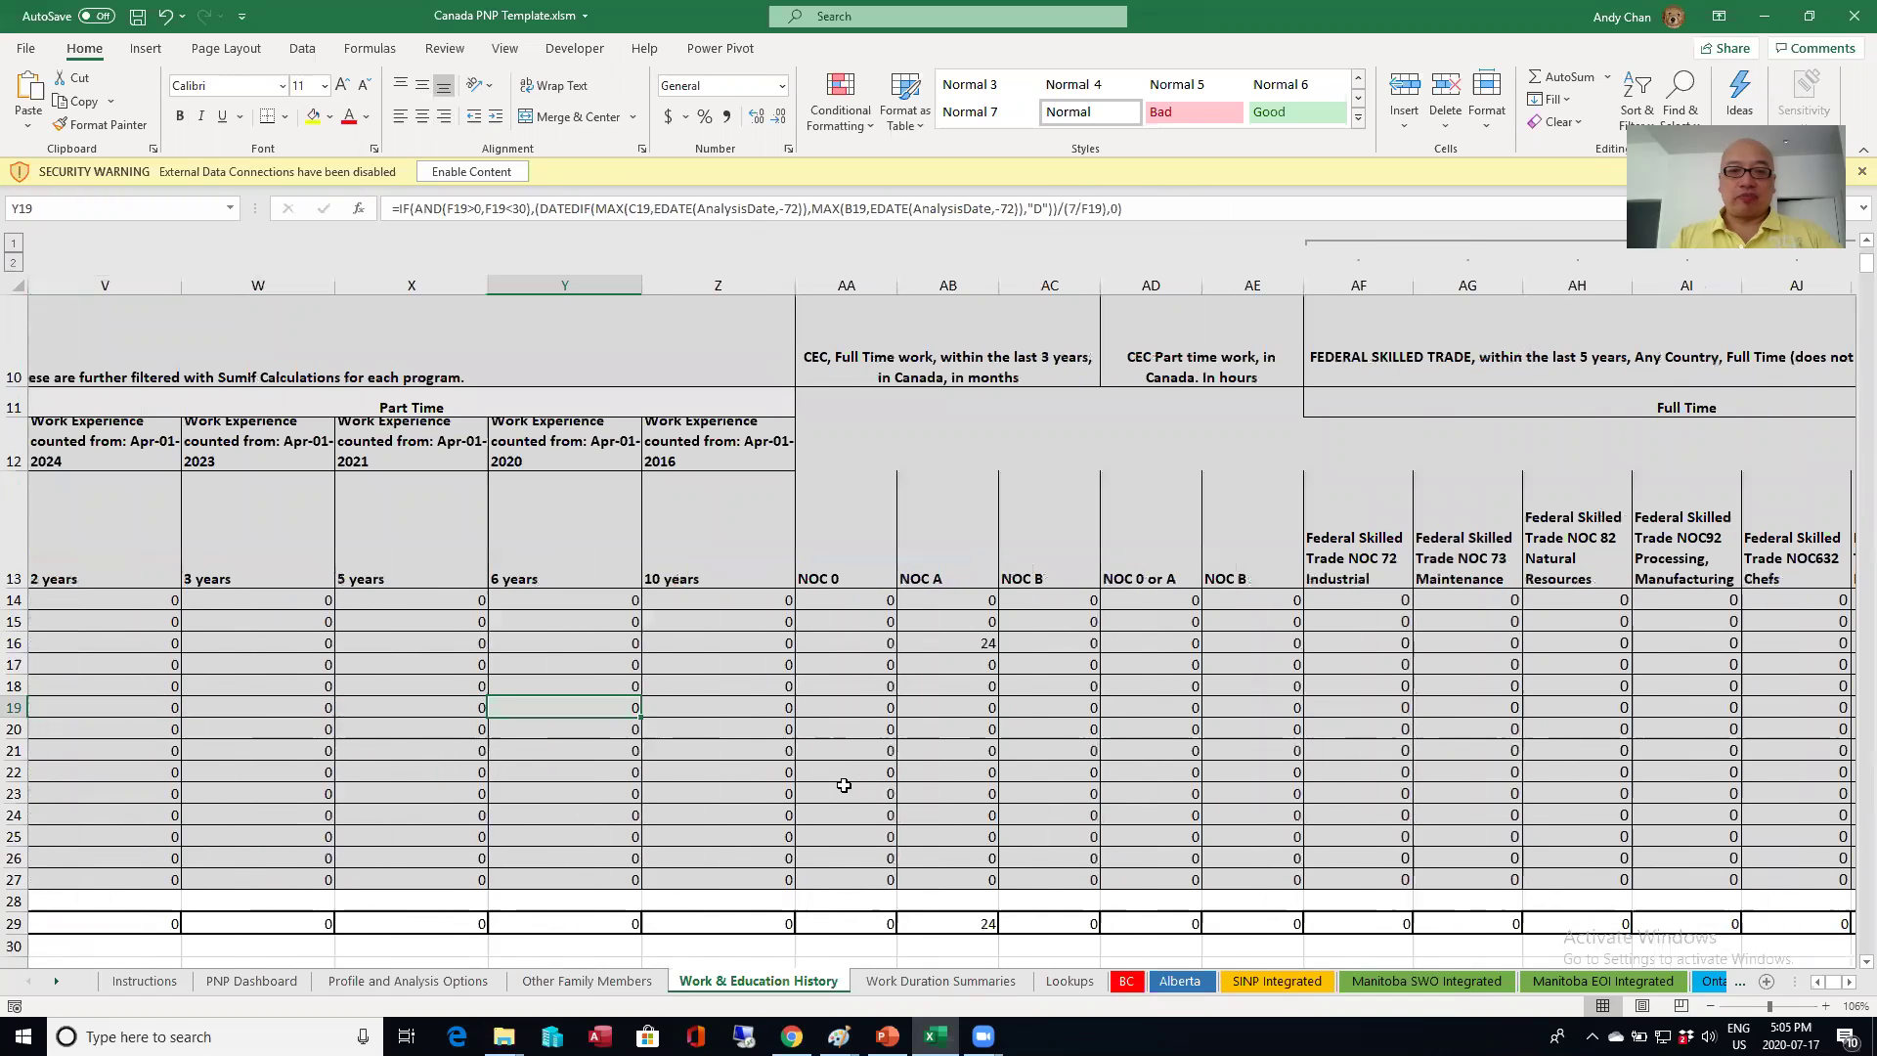
key("Left")
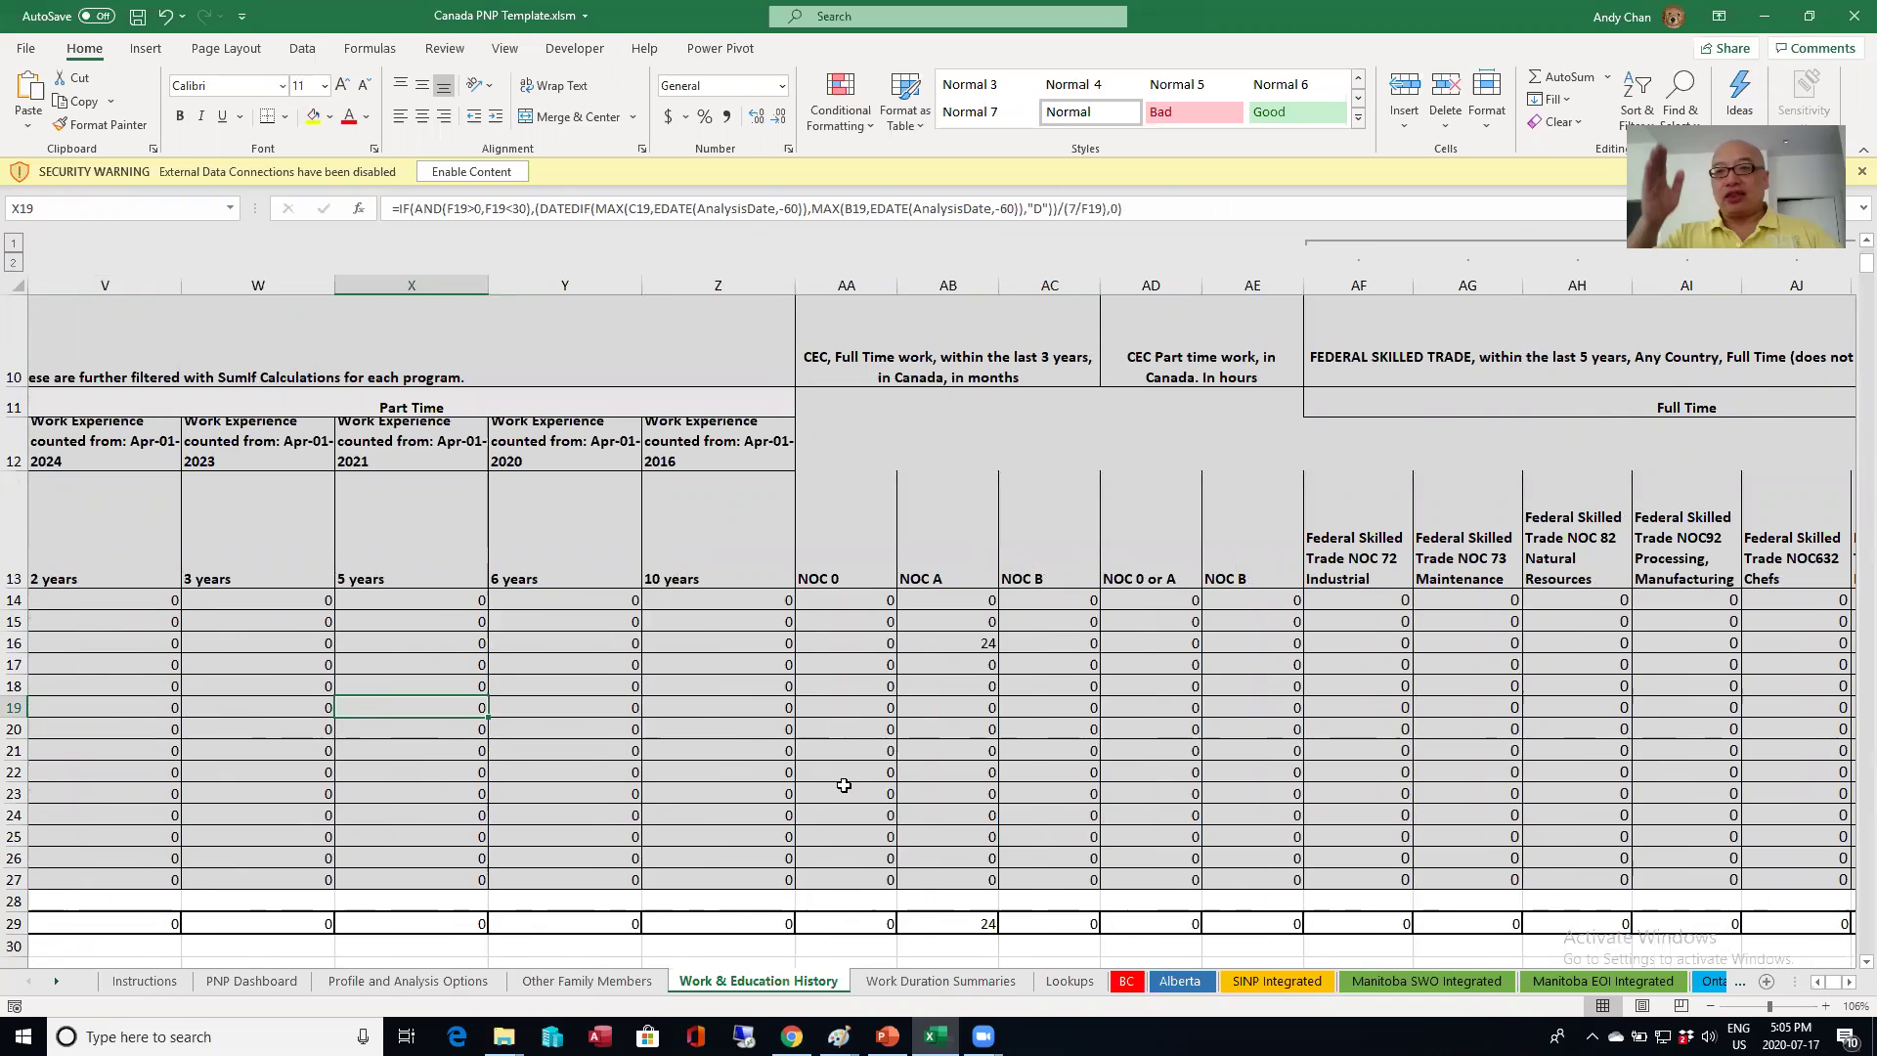